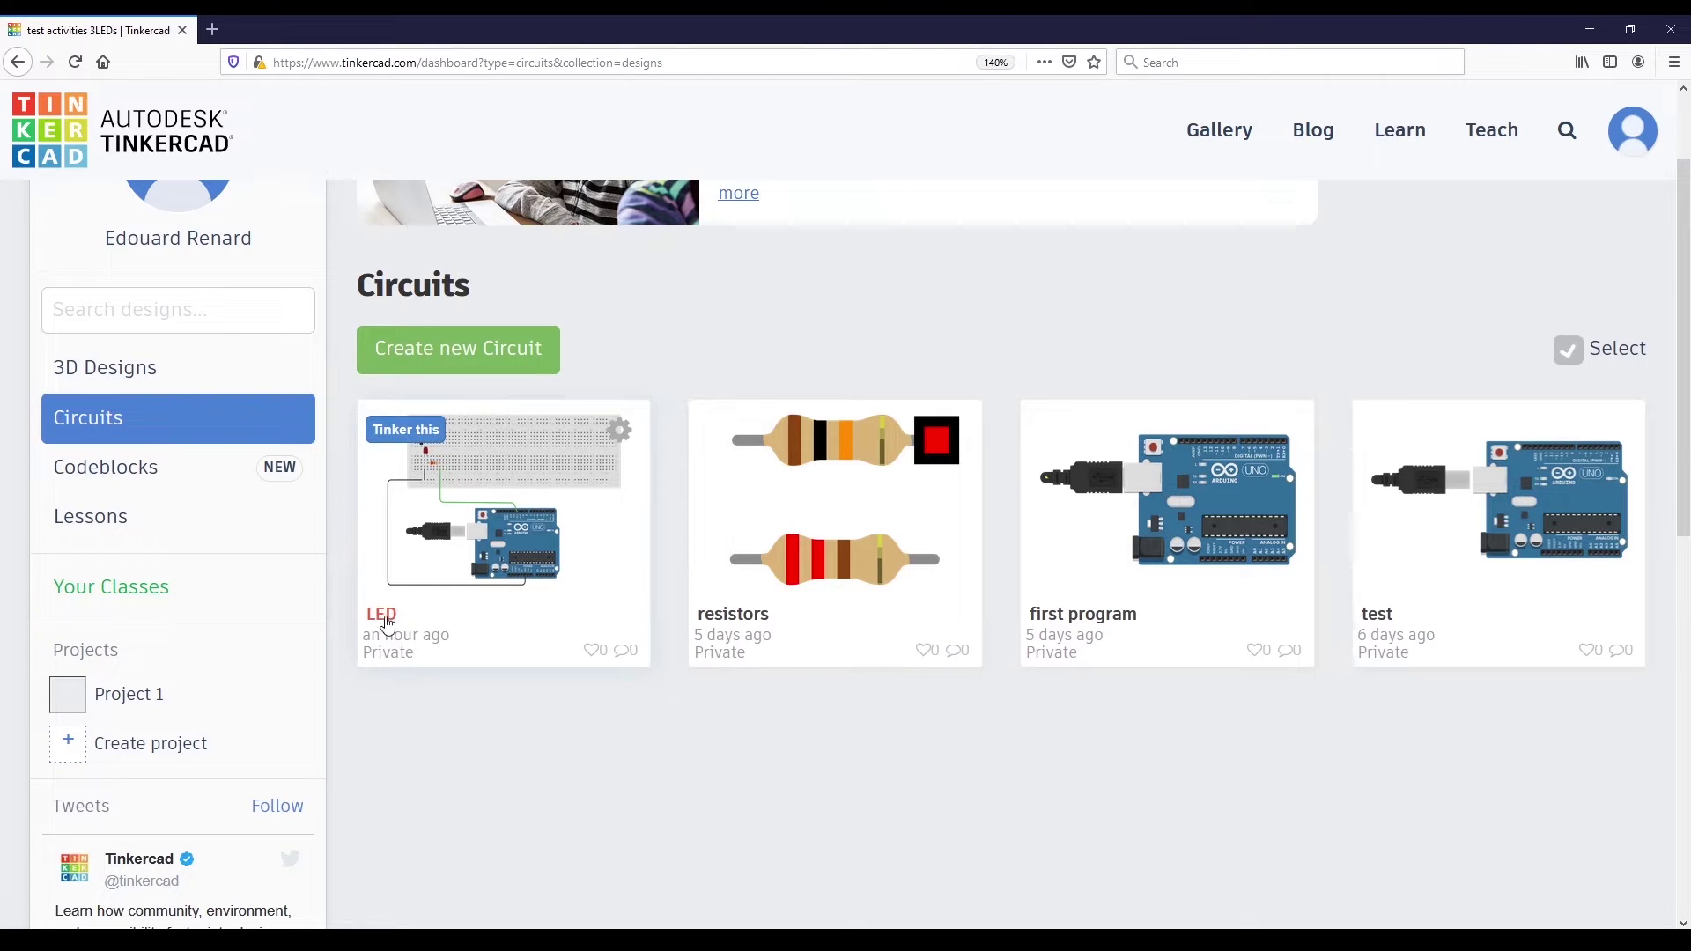
Step: Duplicate the LED circuit and rename the copy "push button"
click(619, 434)
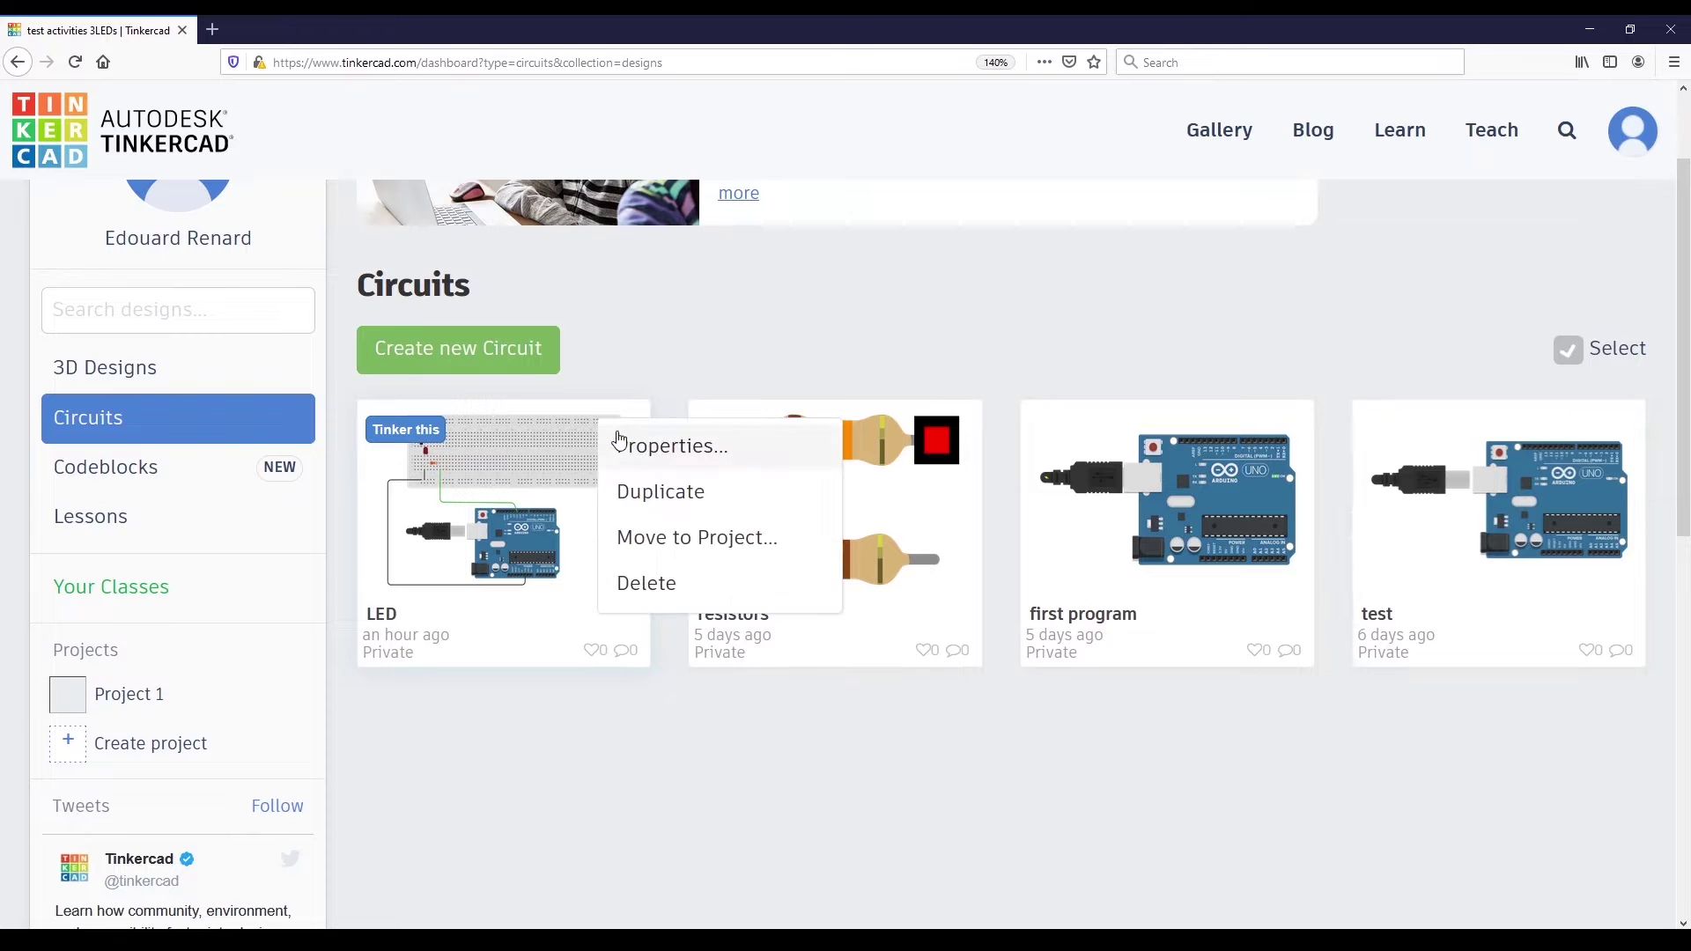
click(649, 500)
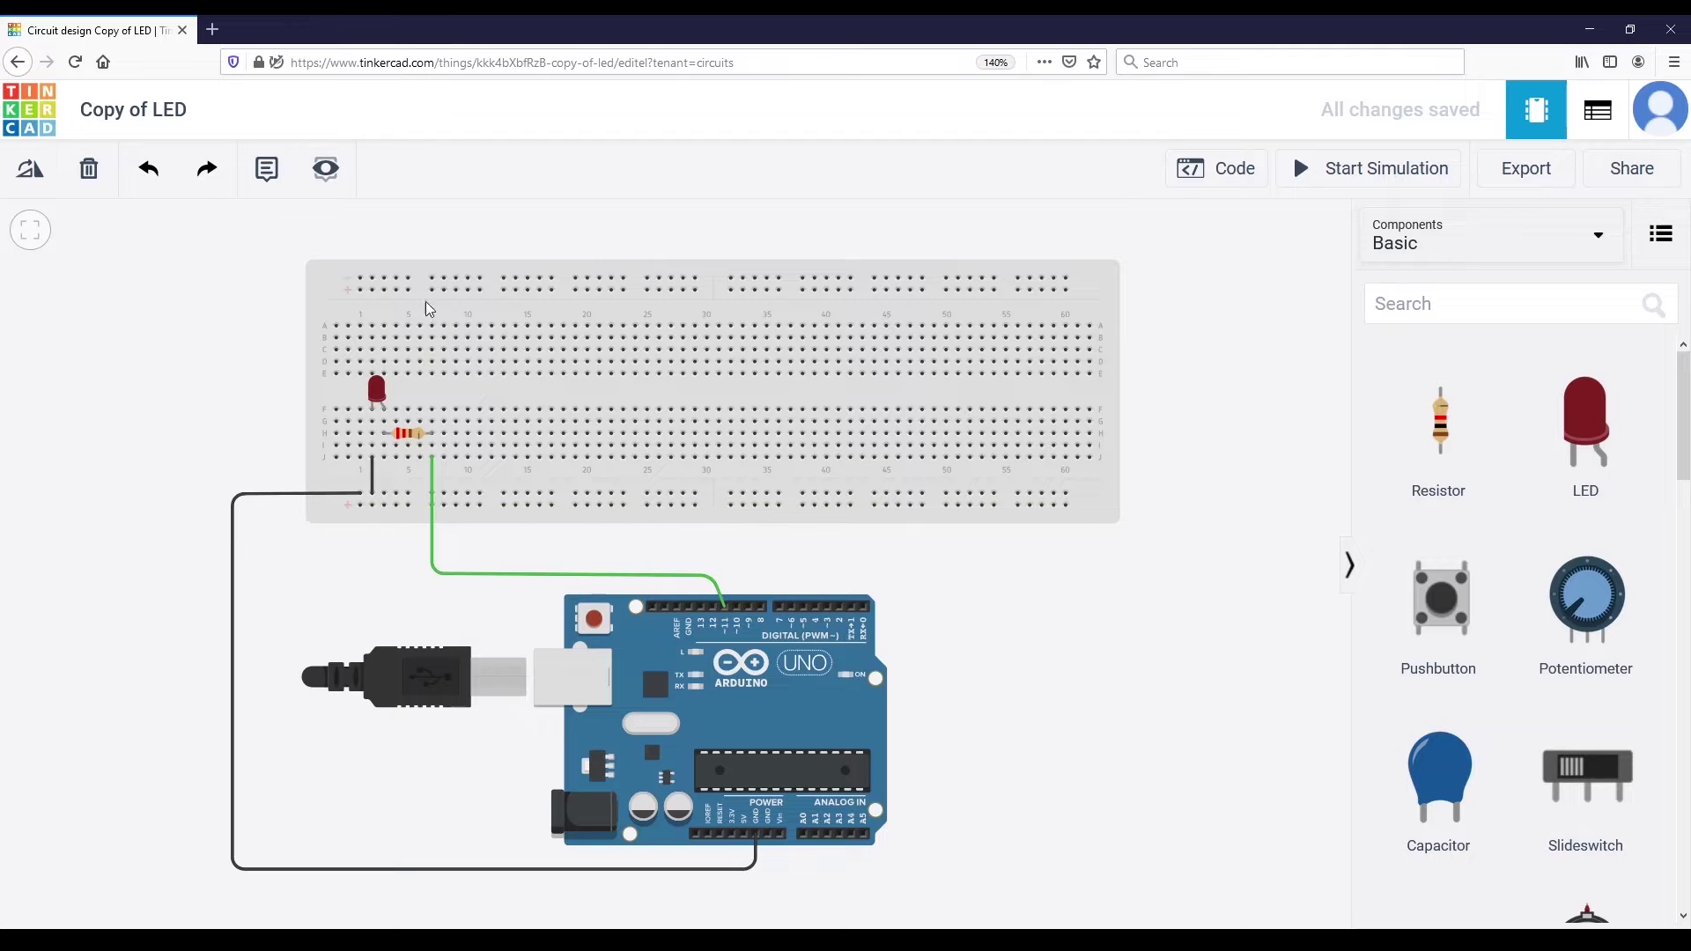
click(167, 113)
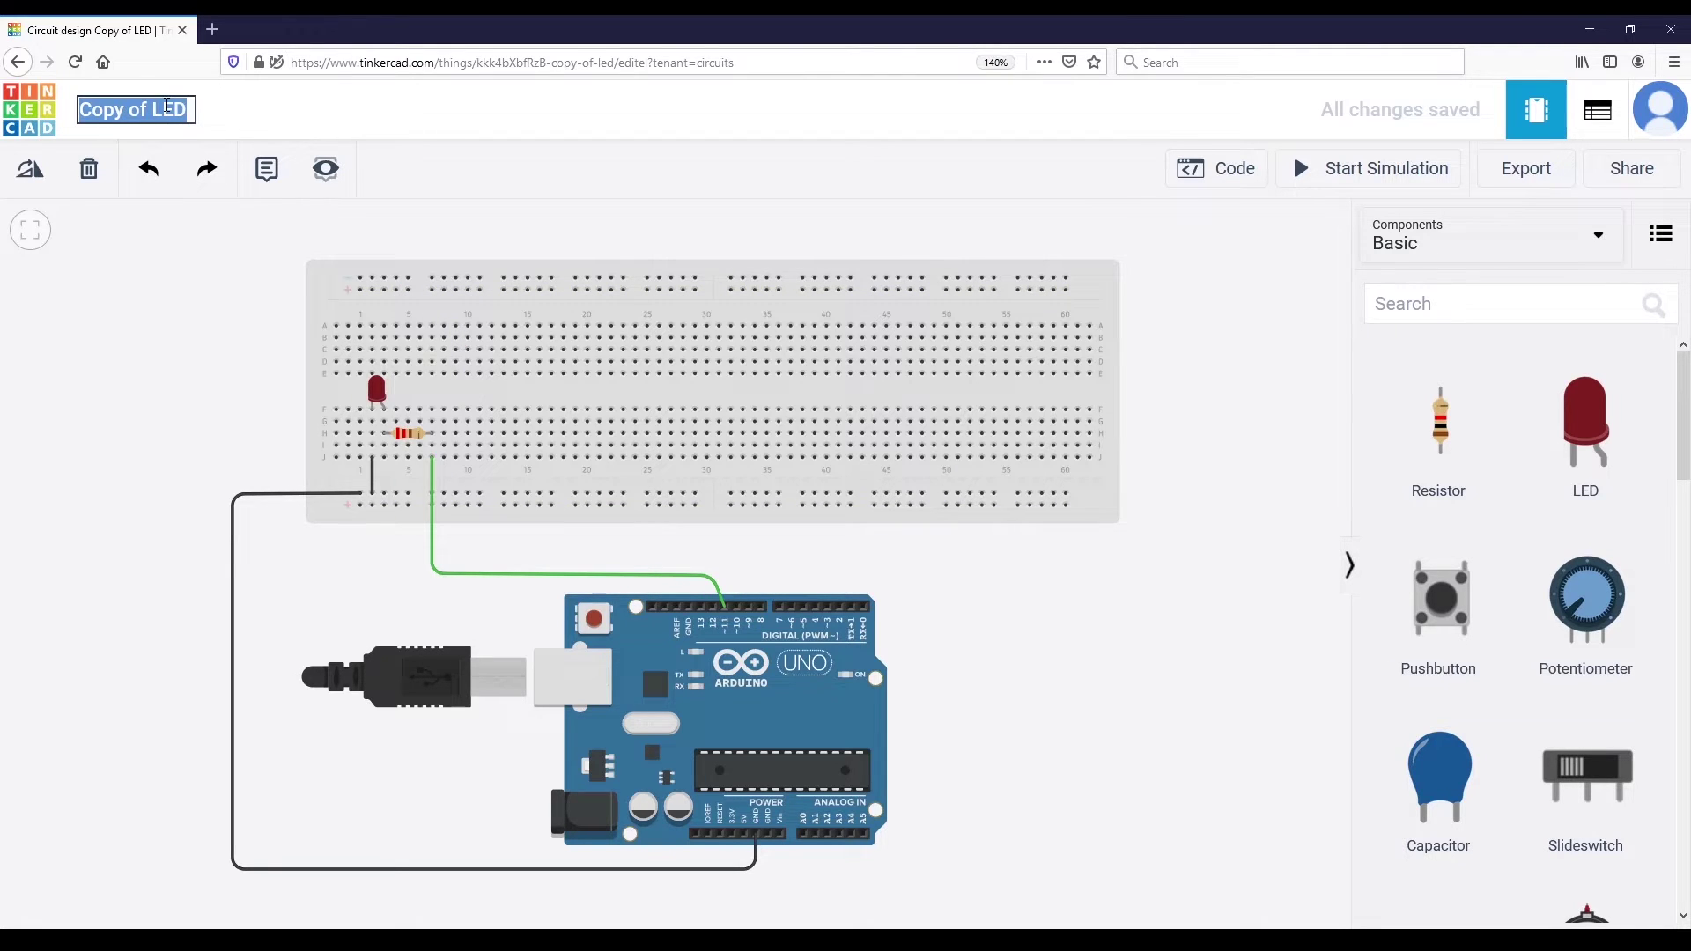
text(push button)
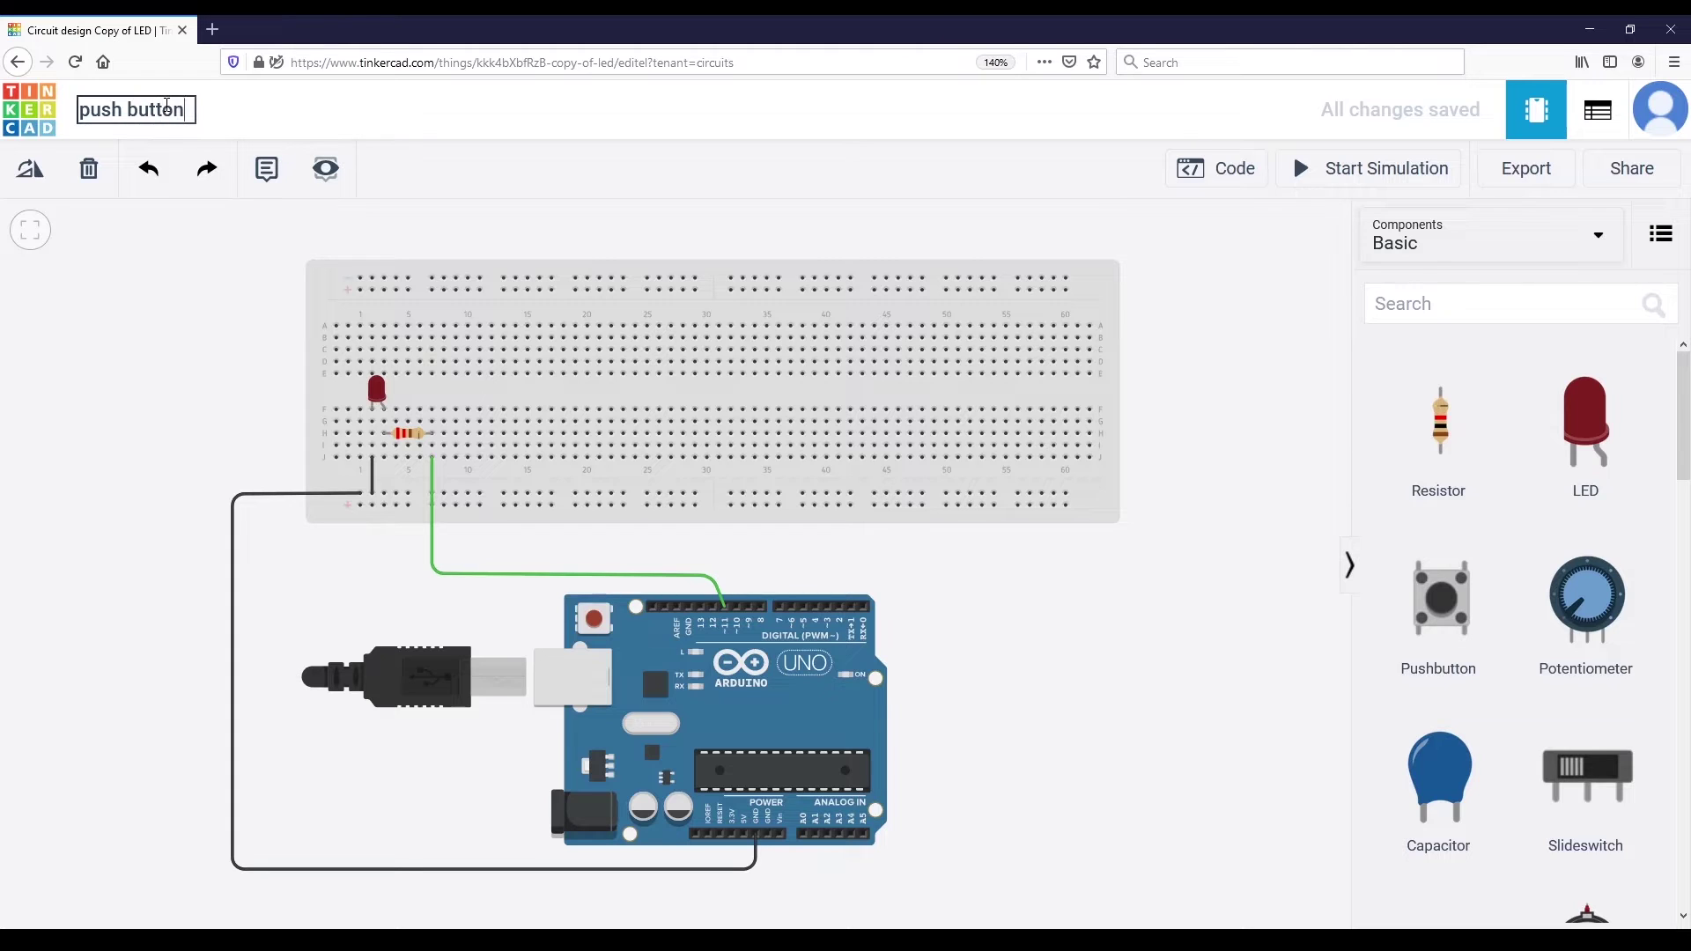
click(157, 231)
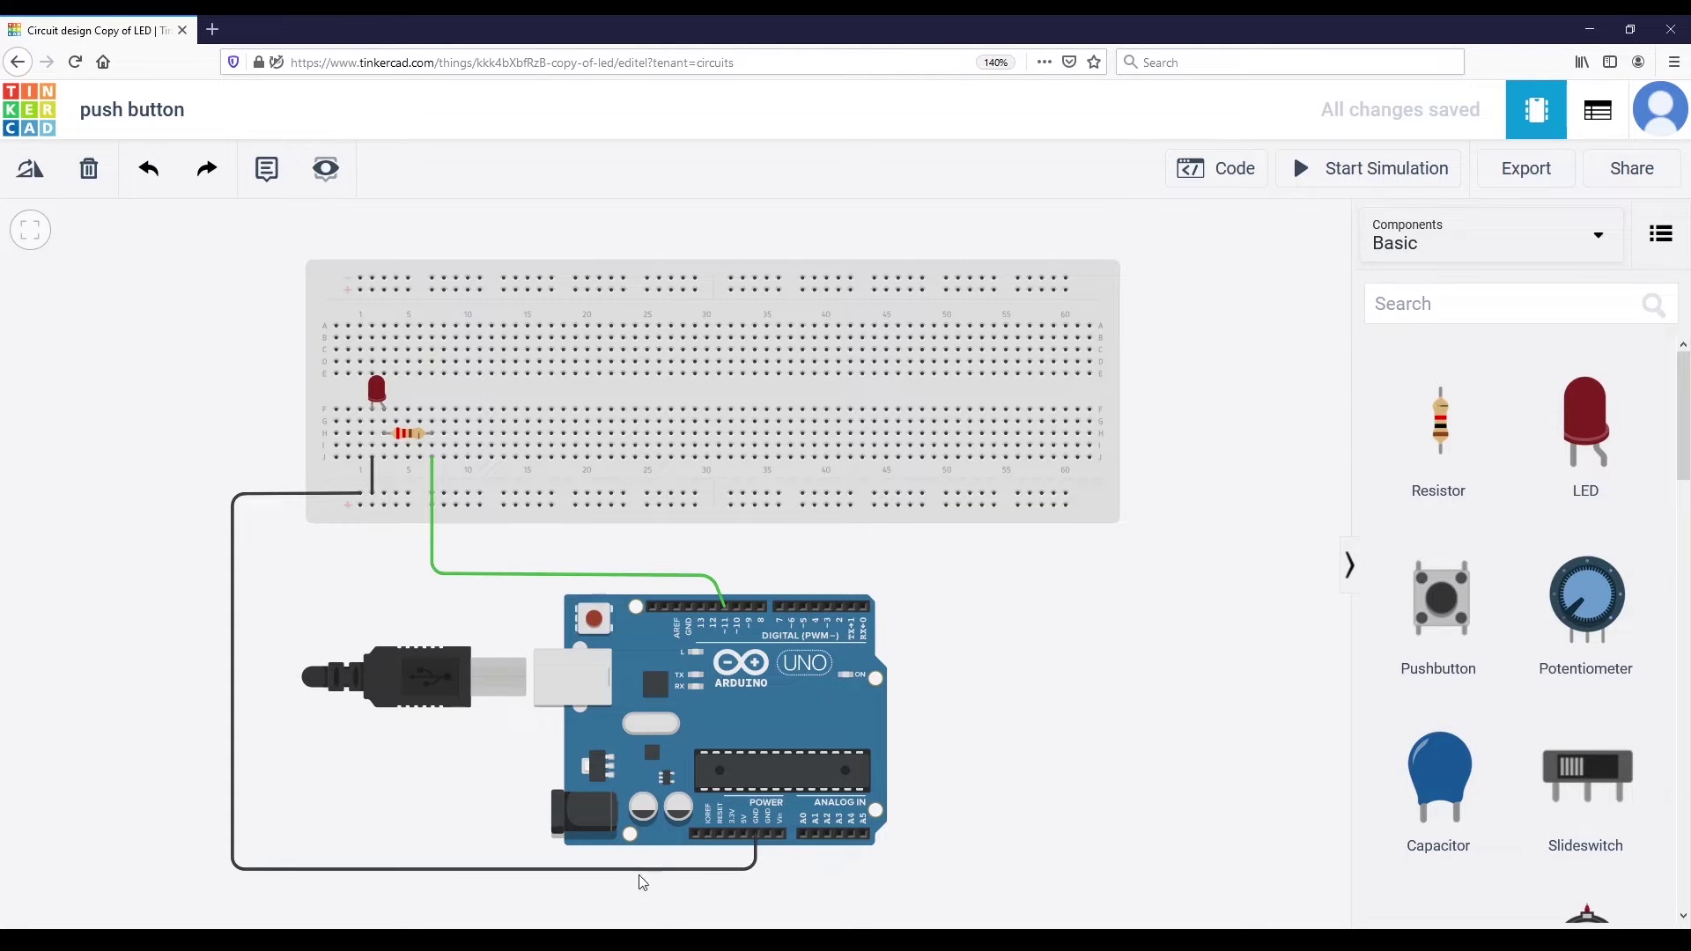
Step: Find the Pushbutton component and place one in the empty space below the breadboard, beside the Arduino
click(761, 835)
scroll(1098, 555, up, 3)
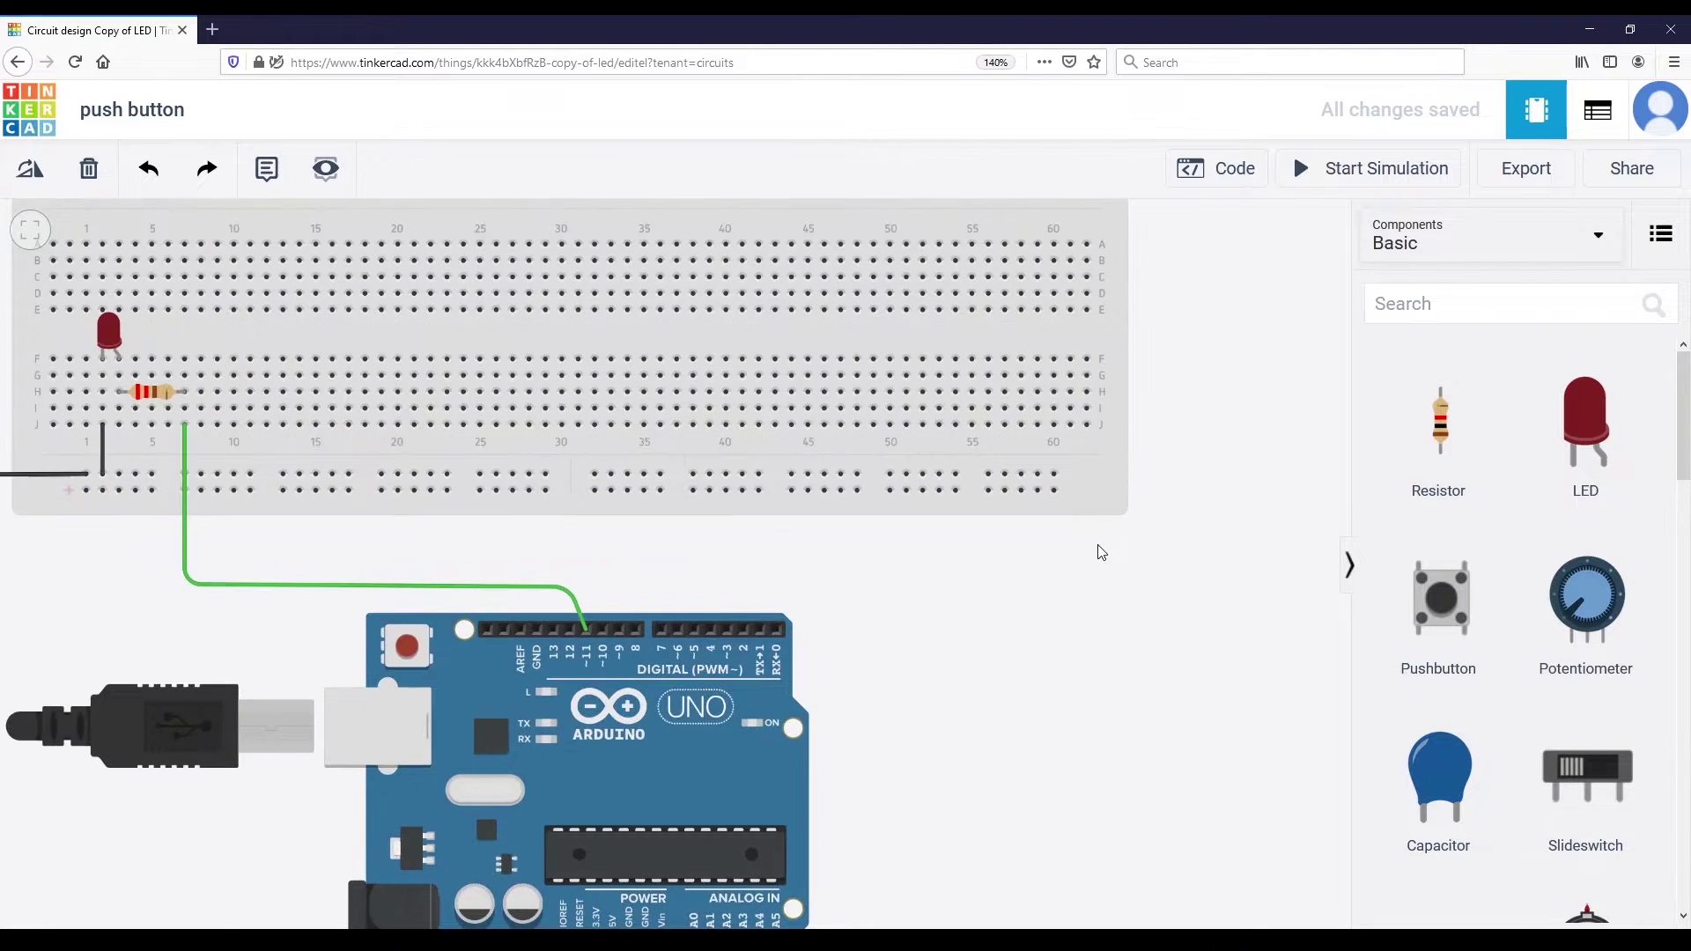
drag(1102, 553, 1113, 653)
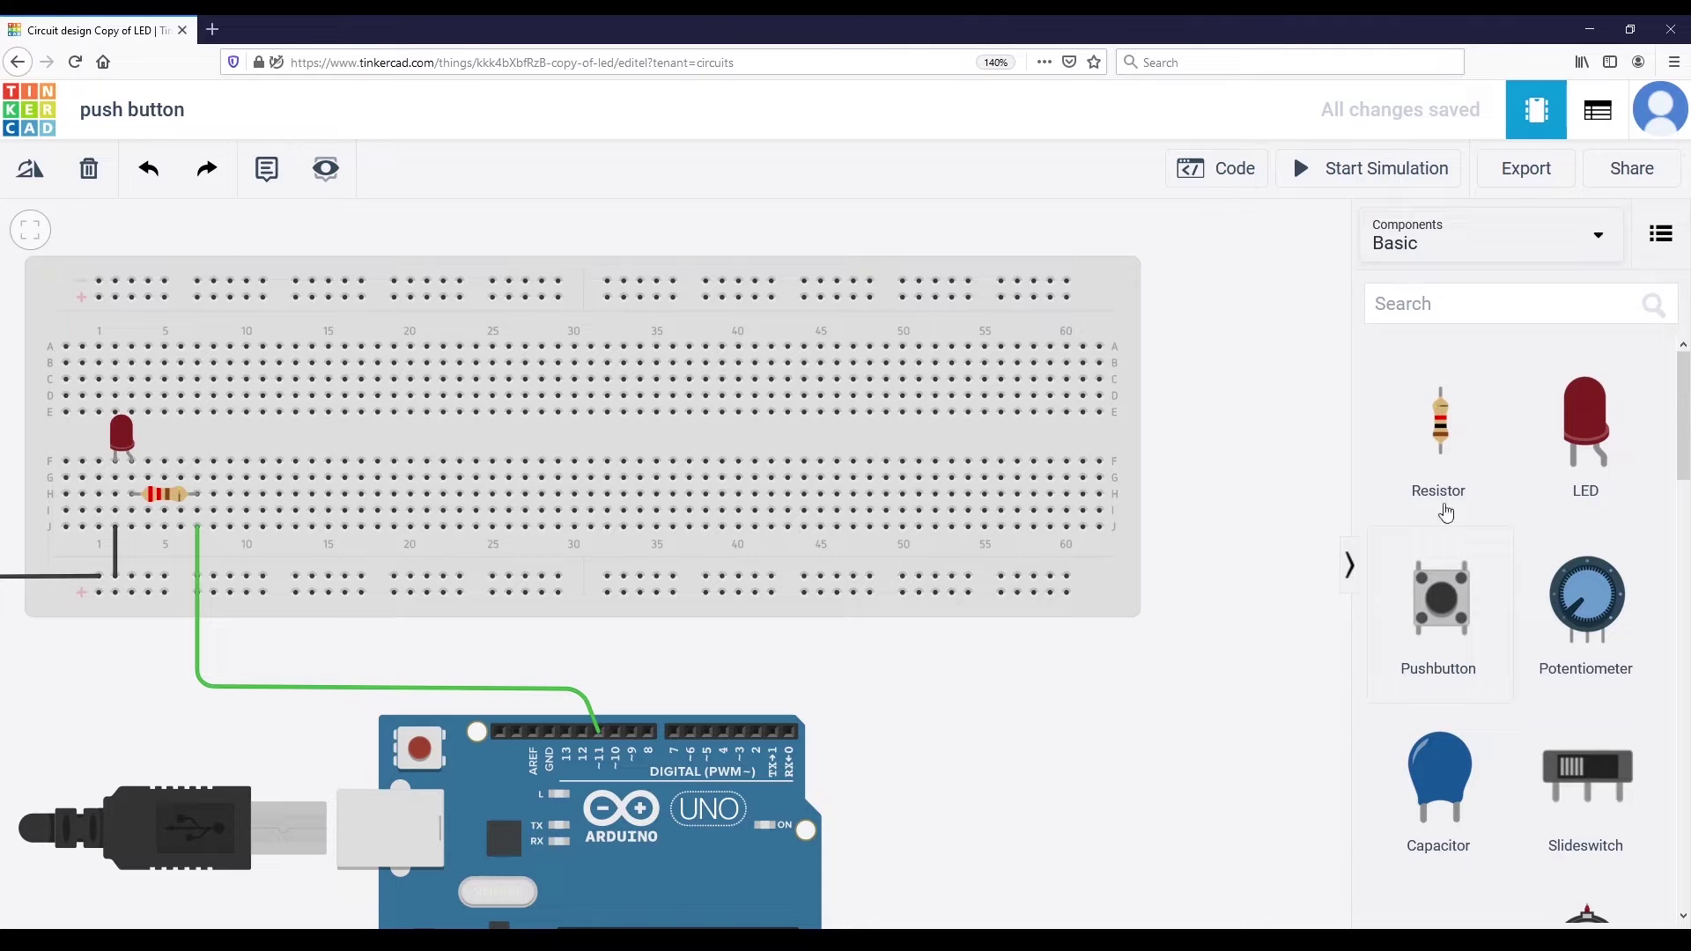
click(1453, 308)
text(push)
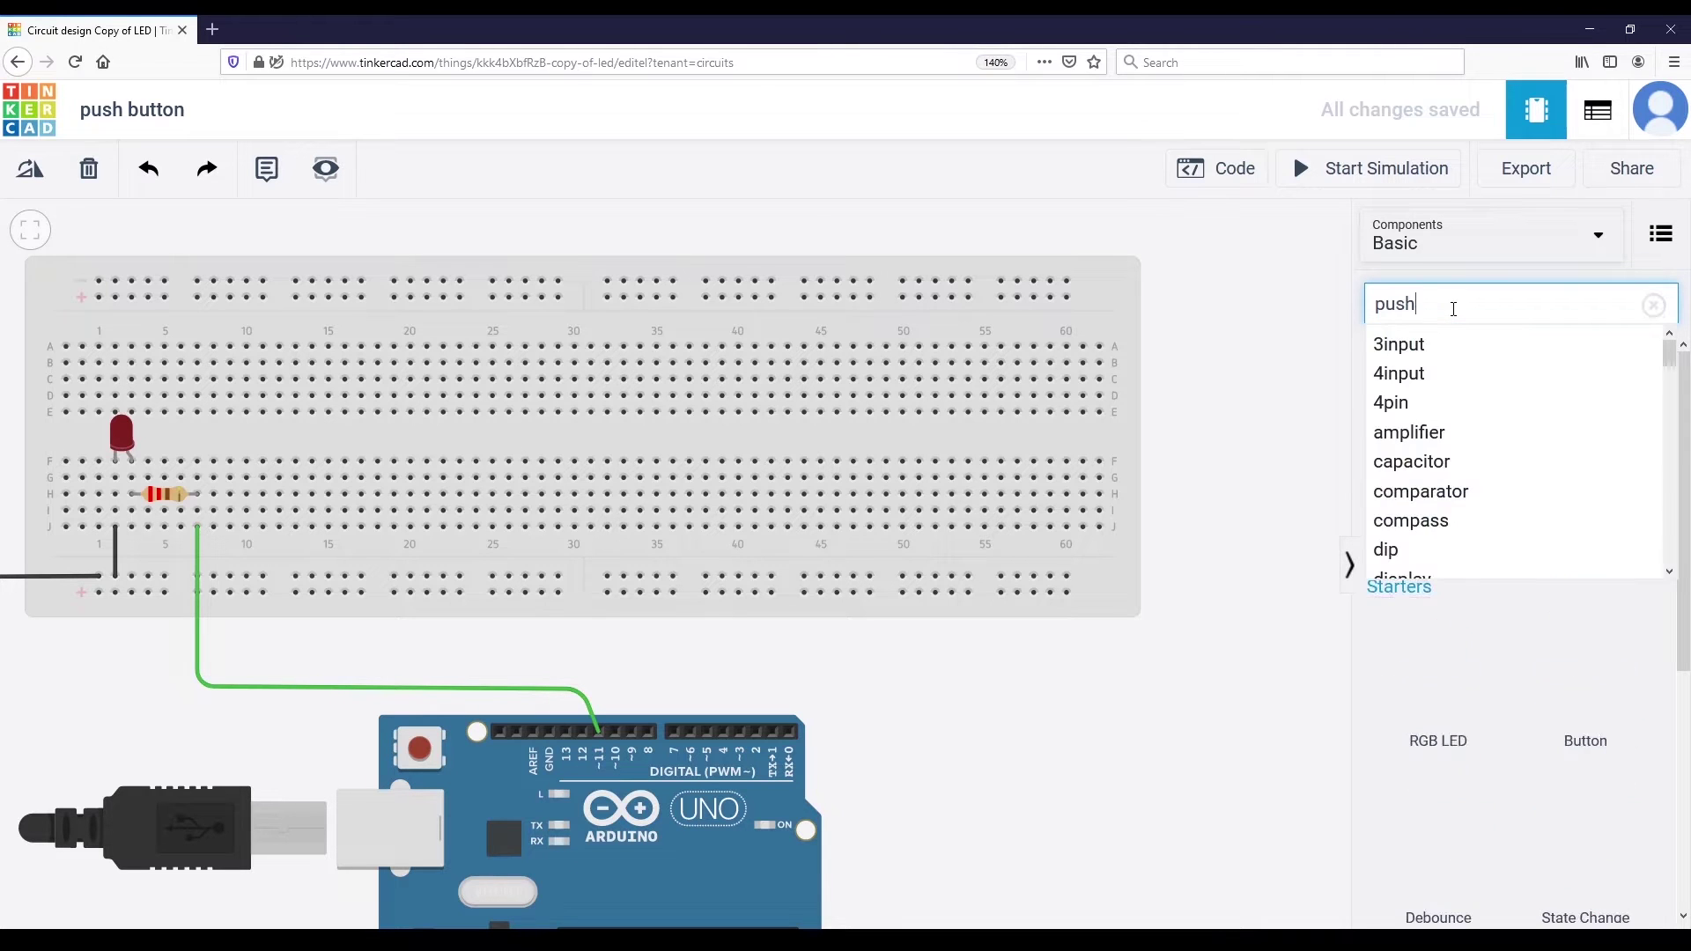
click(1455, 343)
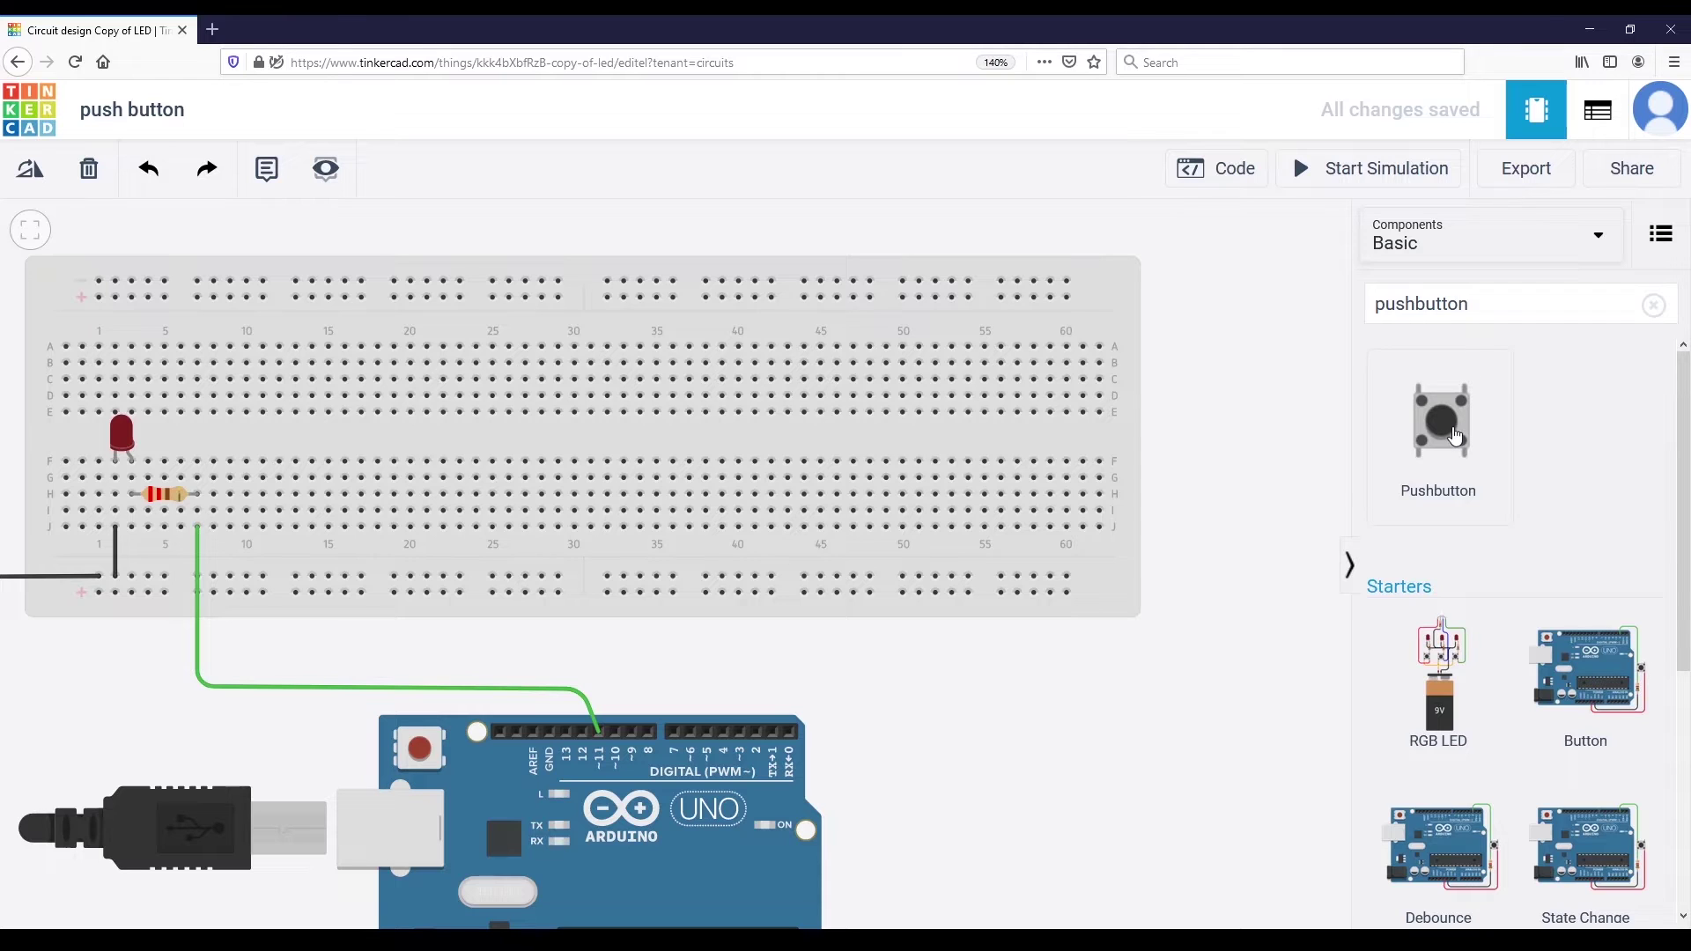
drag(1454, 437, 1002, 700)
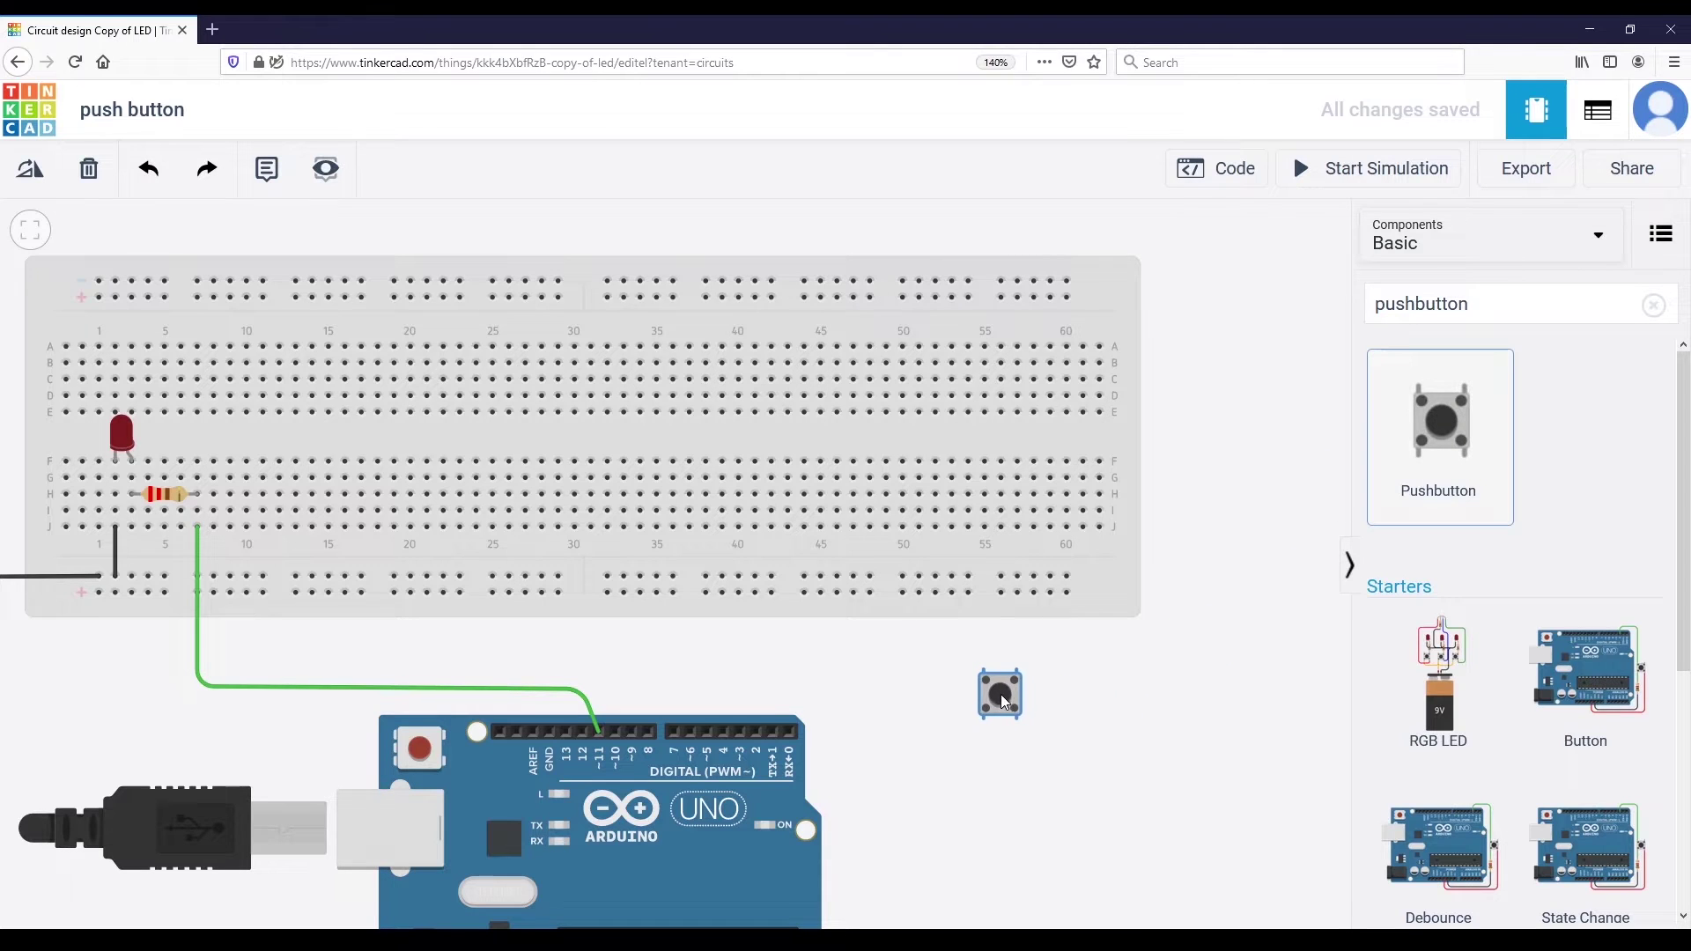
click(1088, 693)
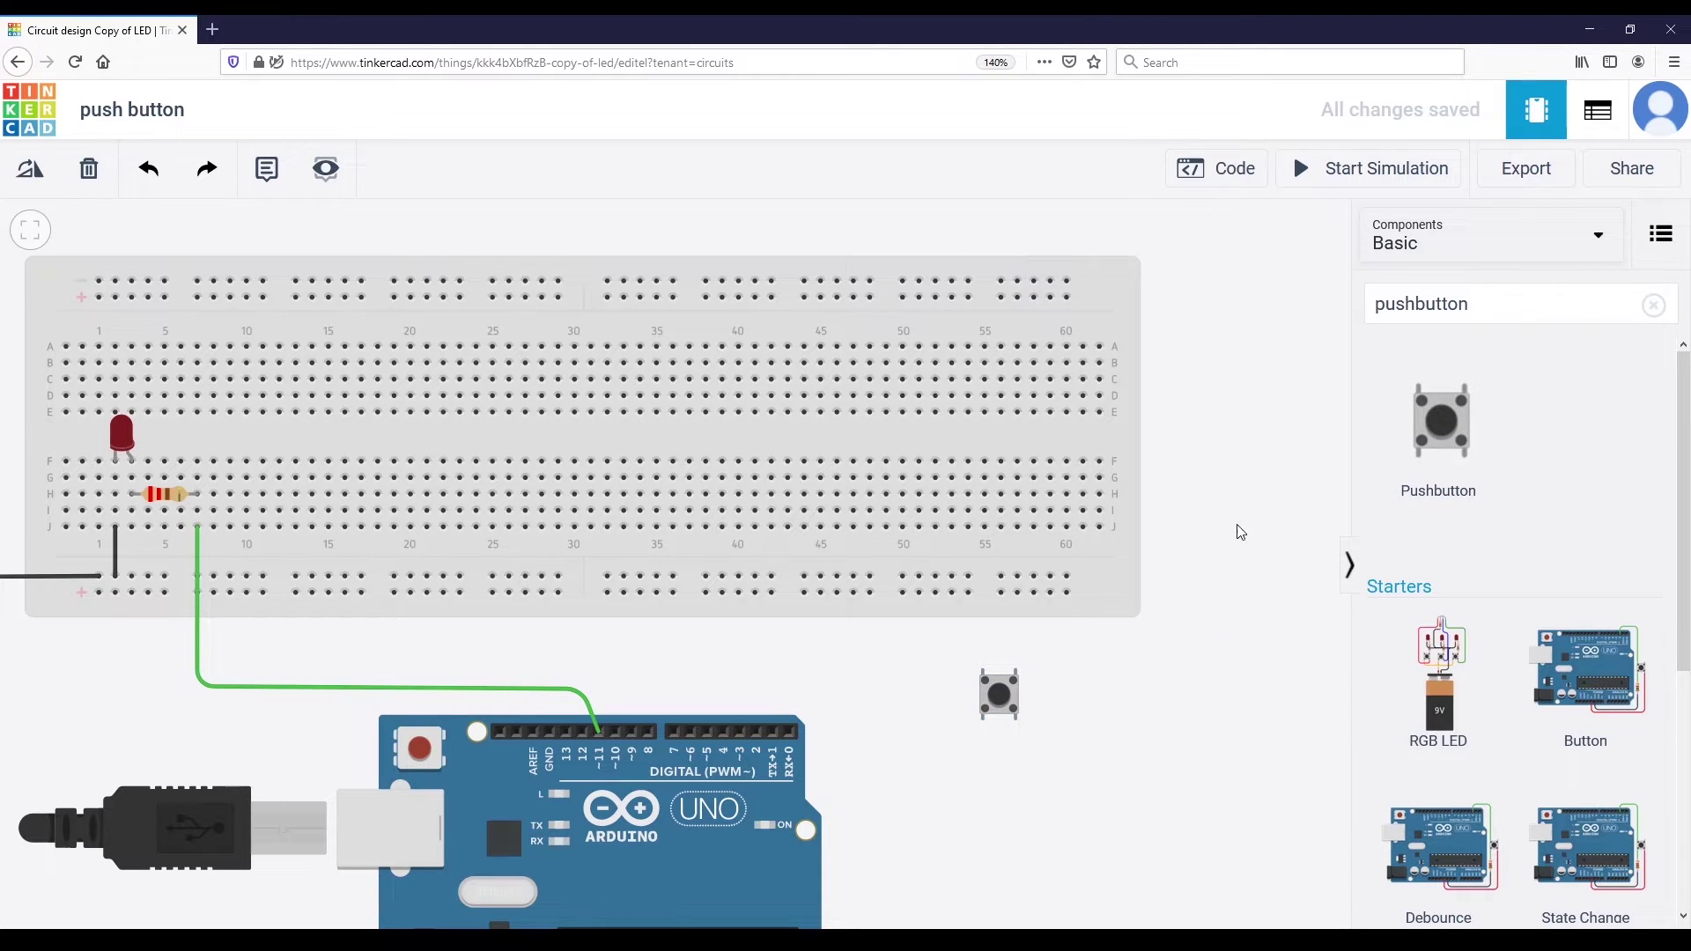
Step: Add a resistor beside the pushbutton and set its resistance to 10 kΩ
double_click(1427, 304)
text(resi)
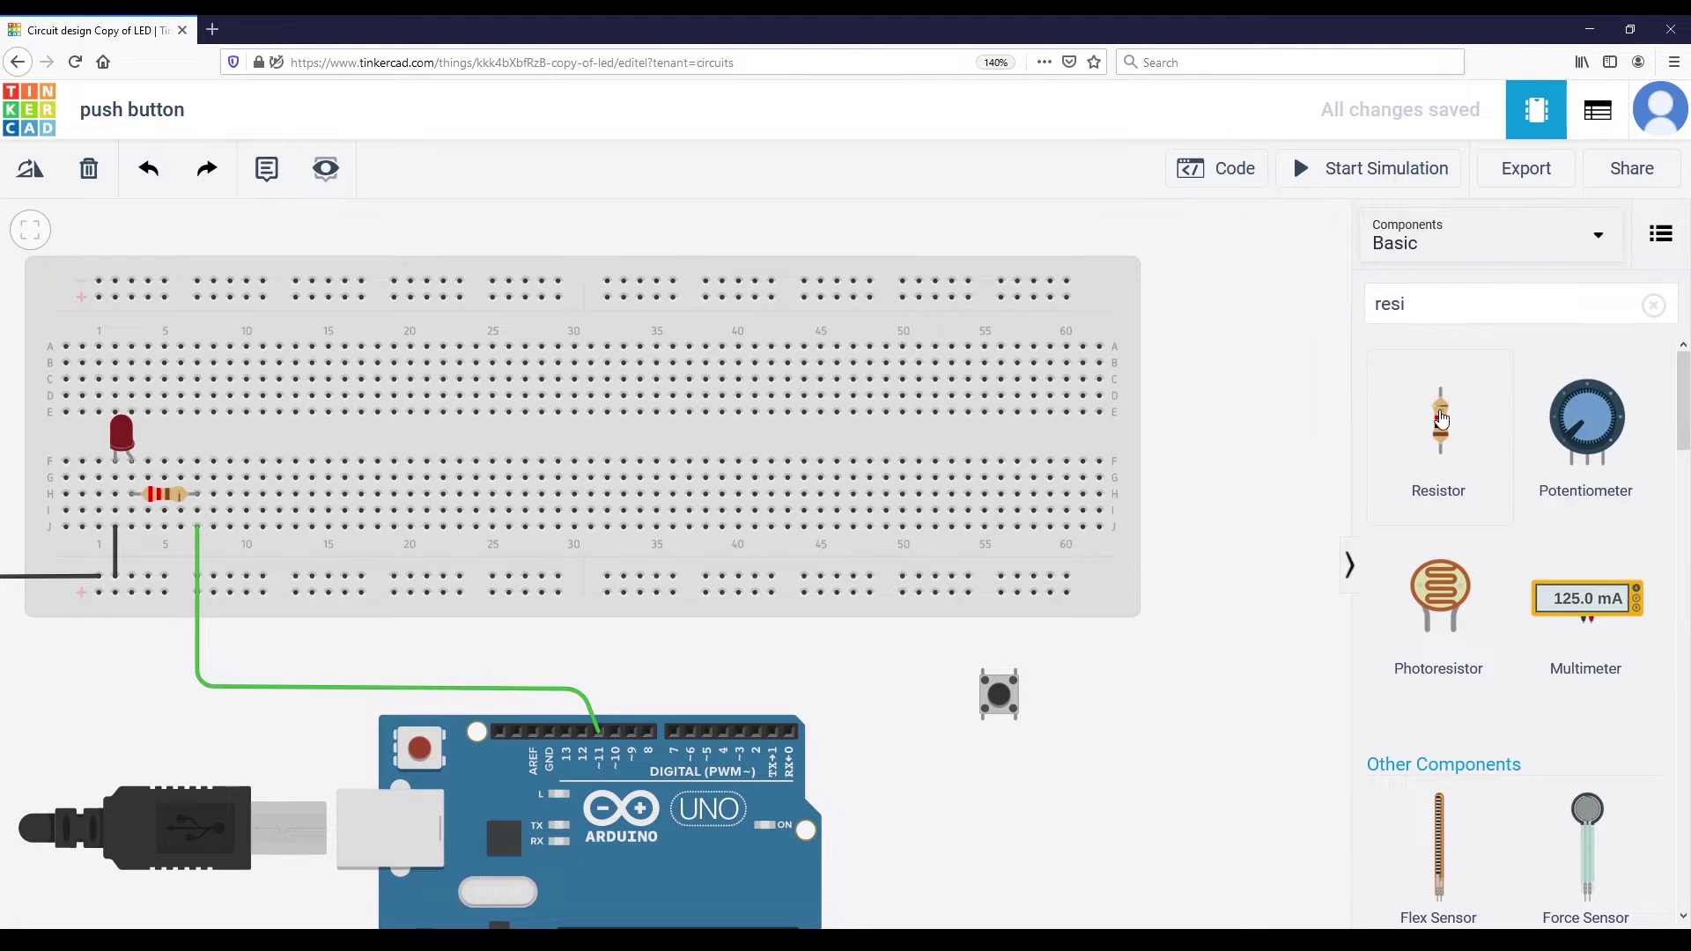
drag(1441, 420, 1102, 702)
scroll(1100, 700, up, 2)
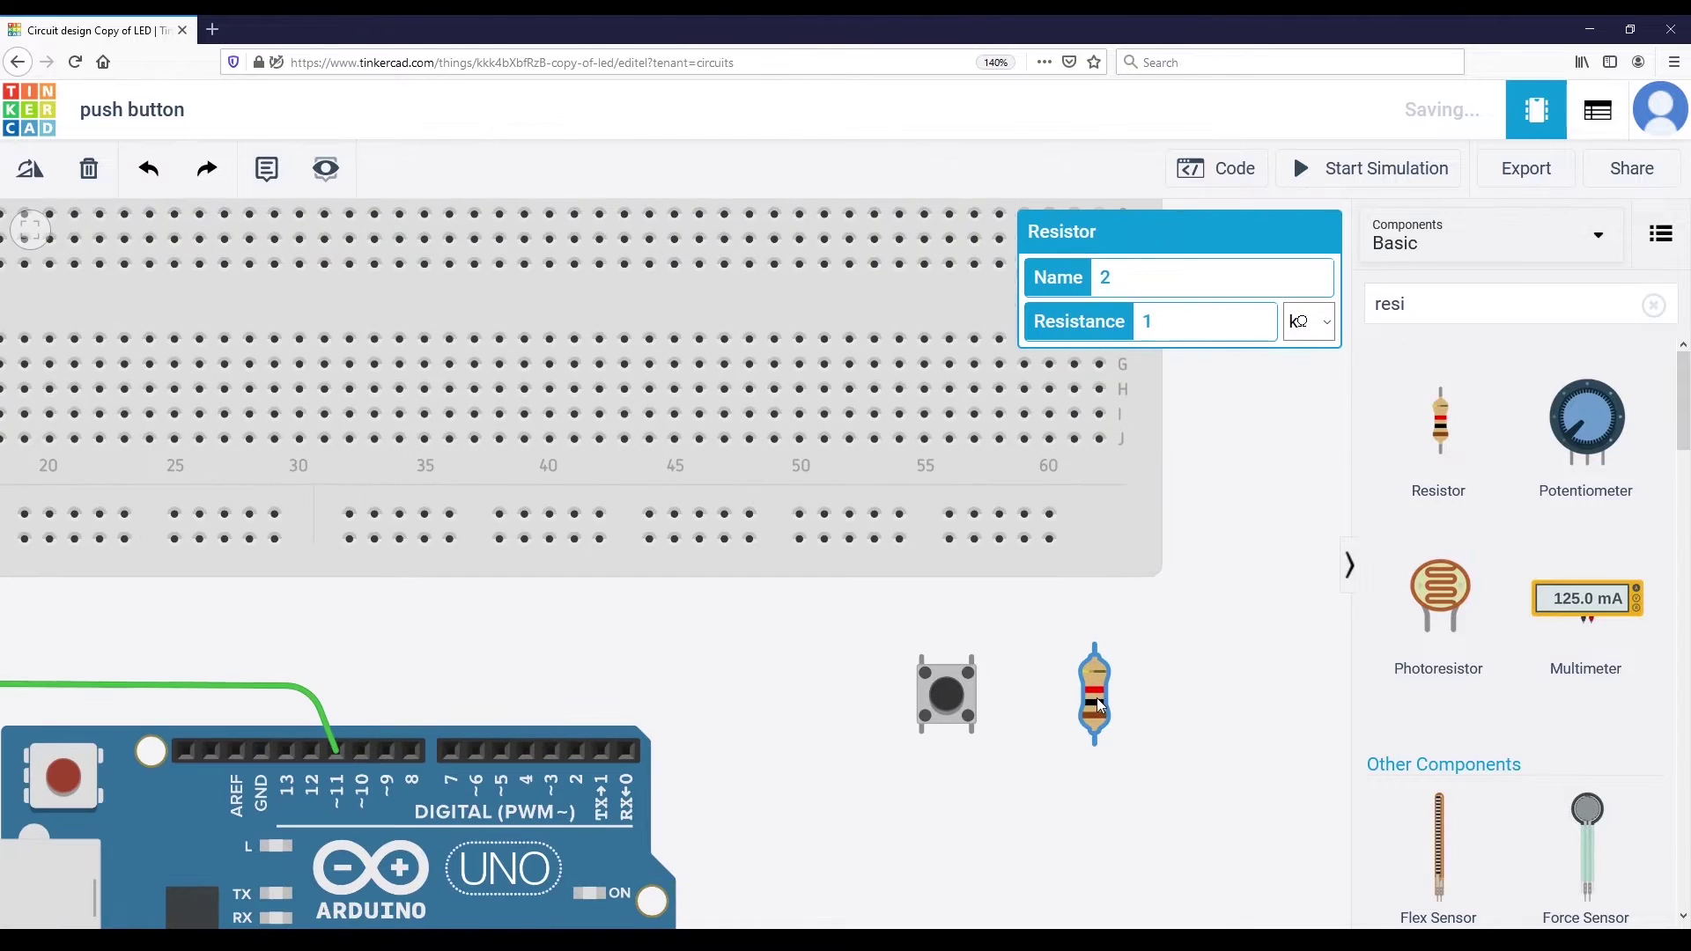
click(1166, 314)
text(0)
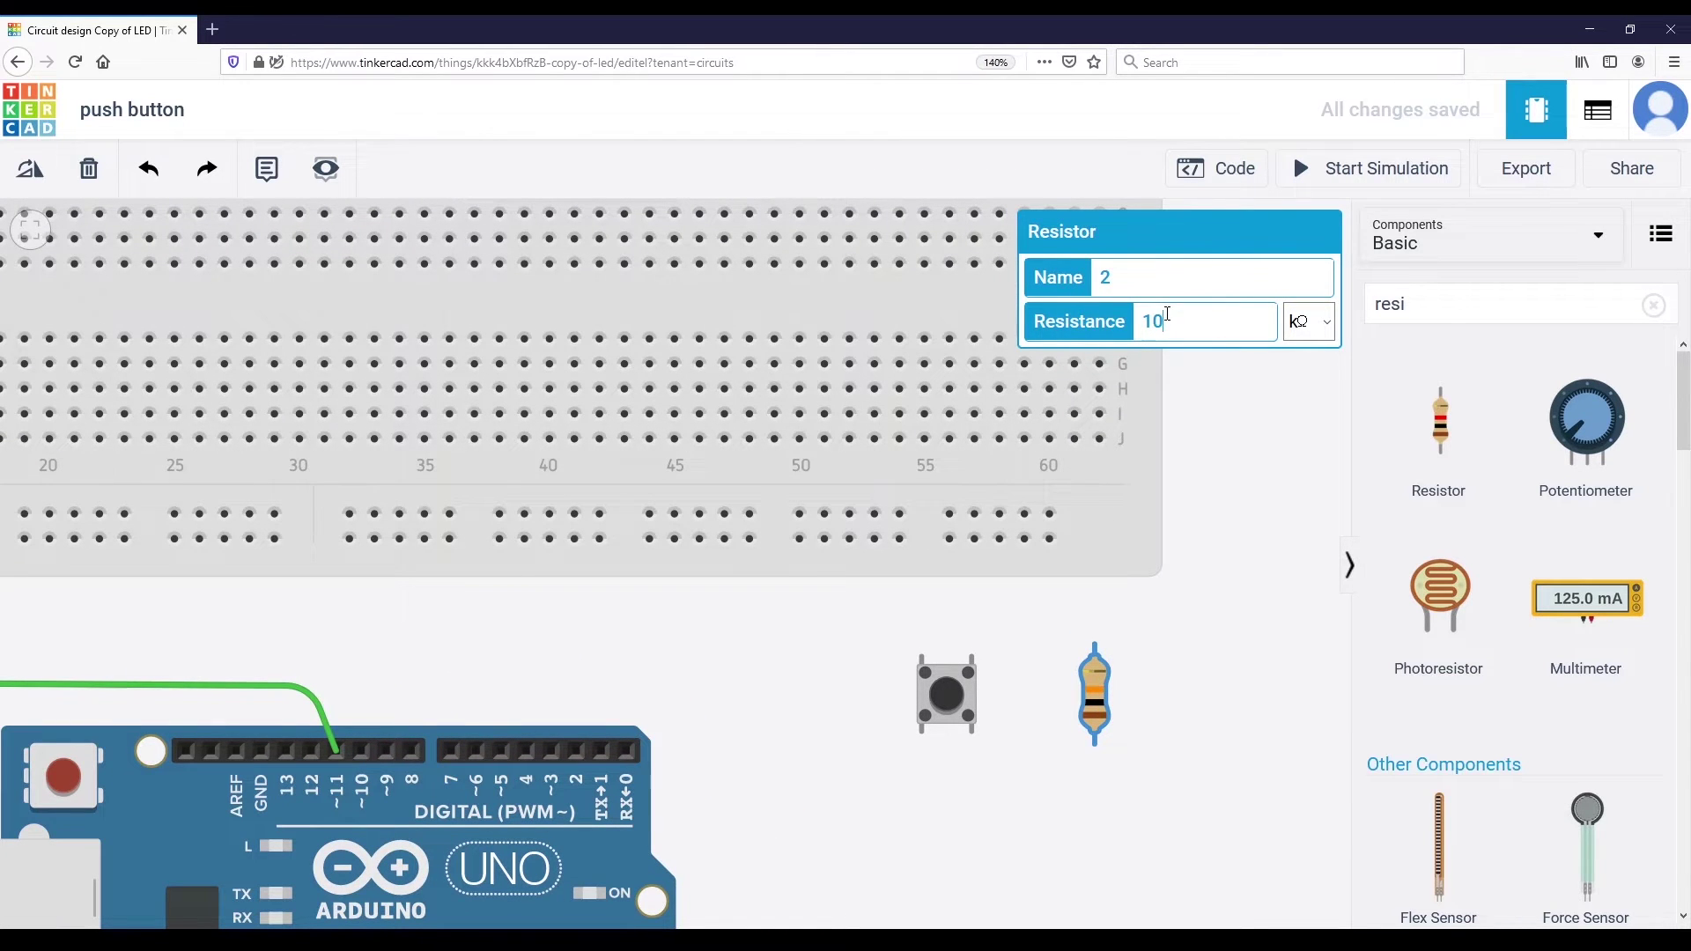
click(1297, 329)
click(1302, 495)
click(1181, 679)
scroll(1181, 667, up, 3)
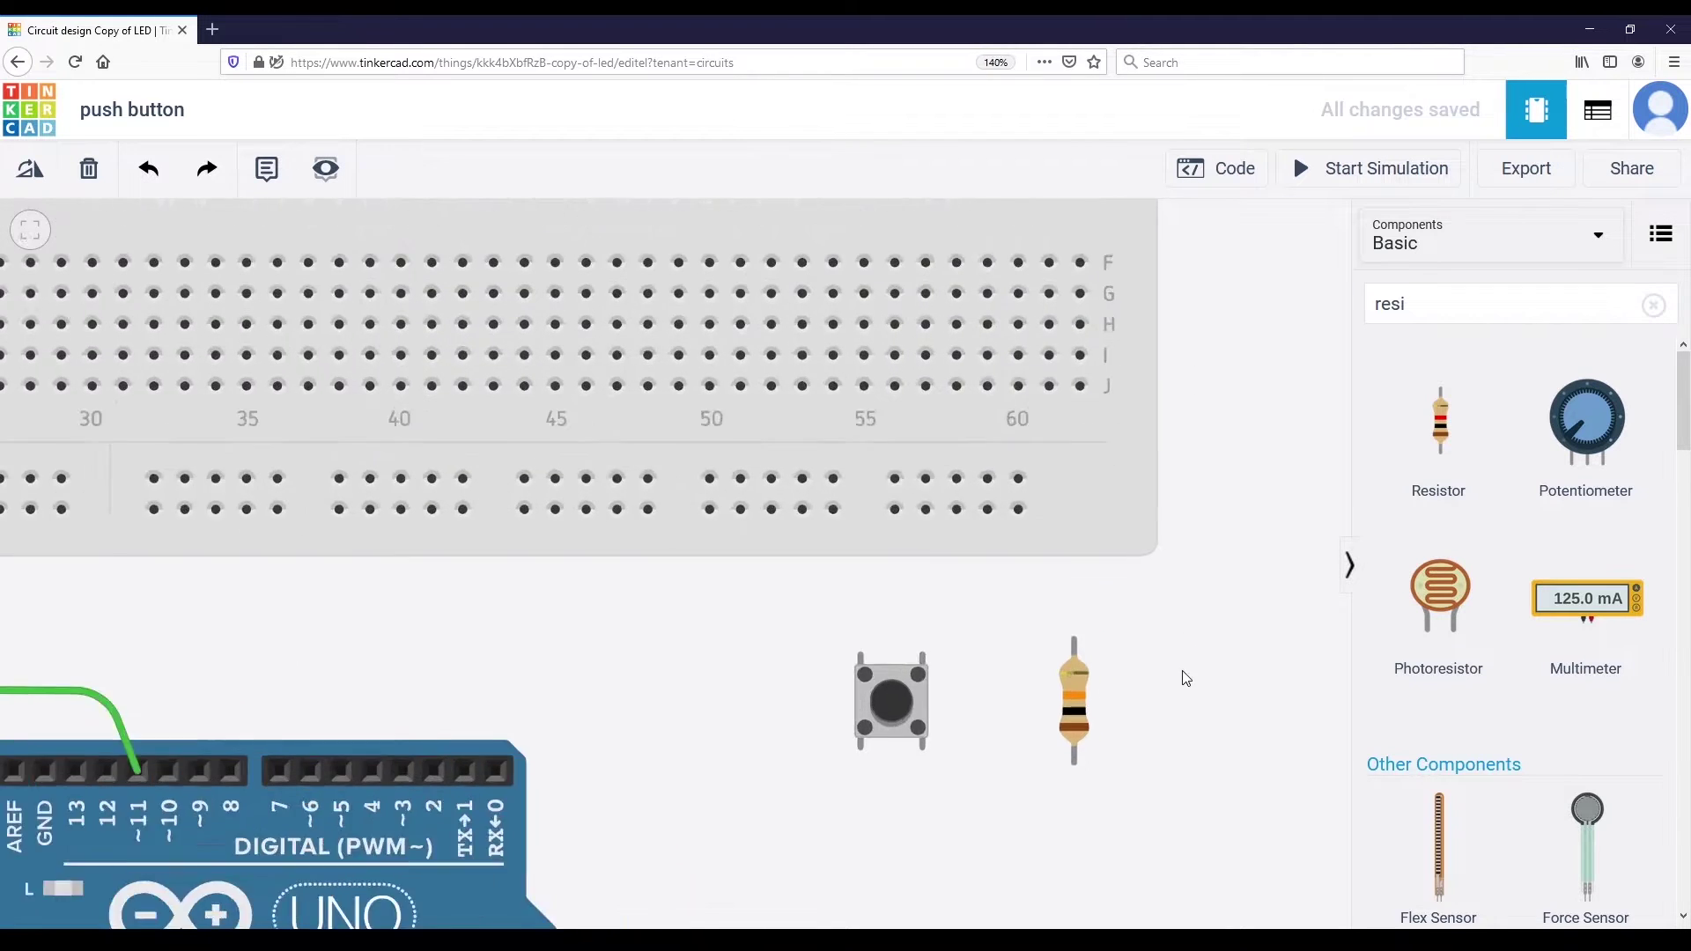
Step: Shift the 10 kΩ resistor slightly and rotate it to lie horizontally
click(1029, 747)
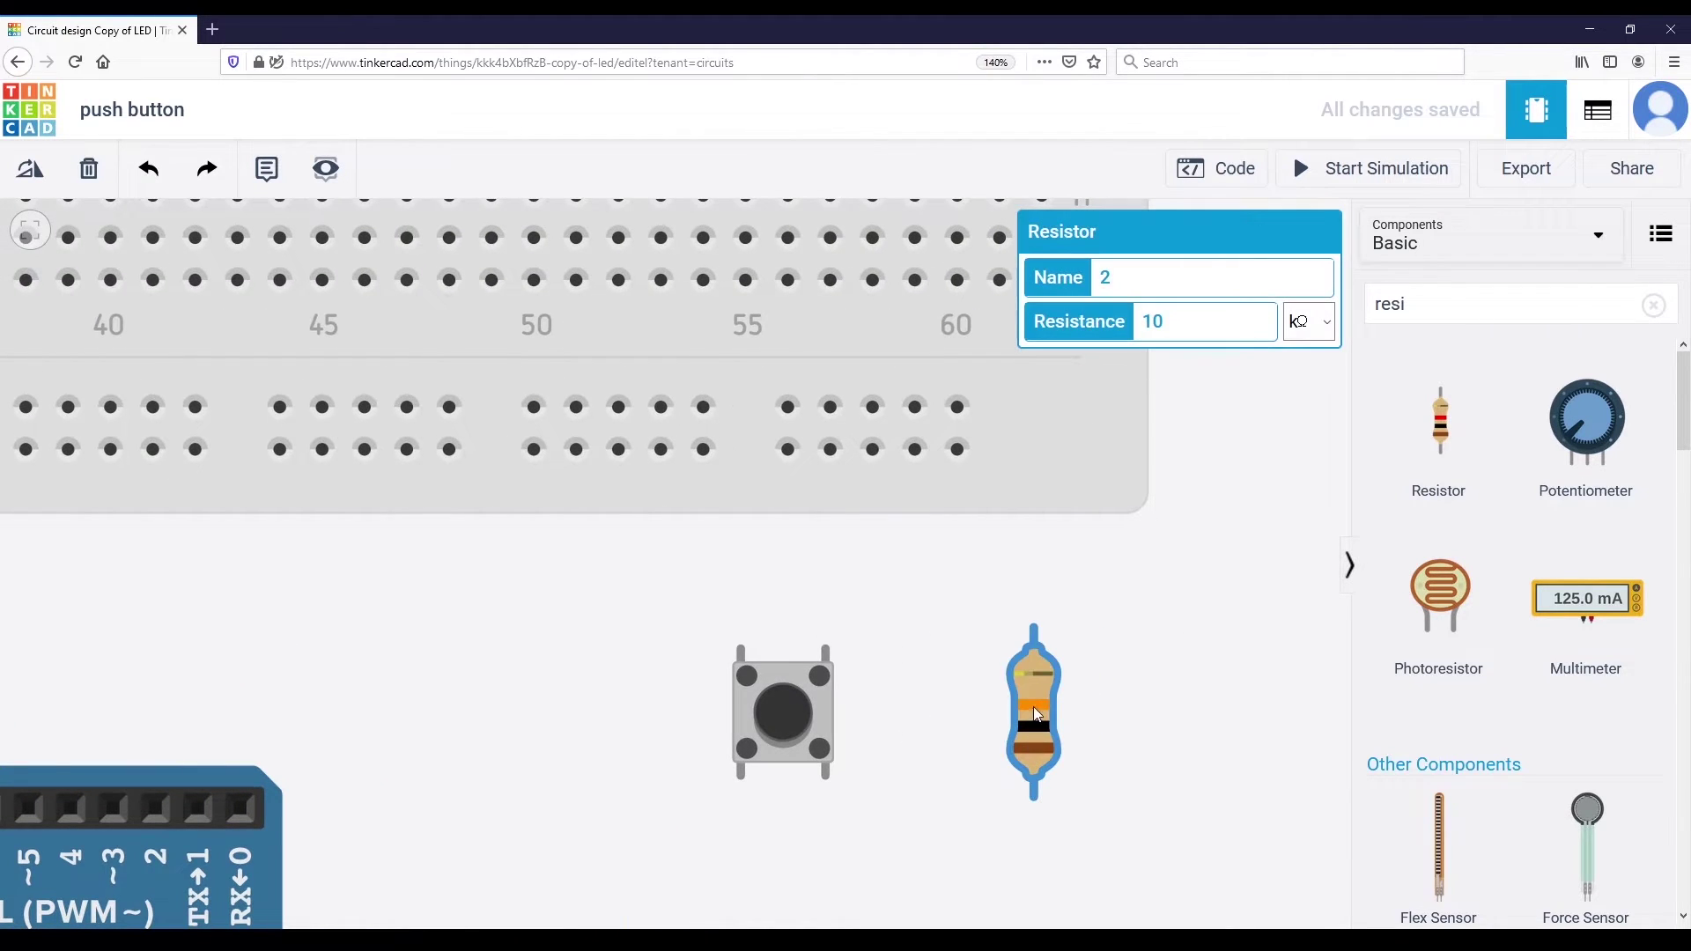
drag(1038, 711, 1022, 686)
click(1129, 687)
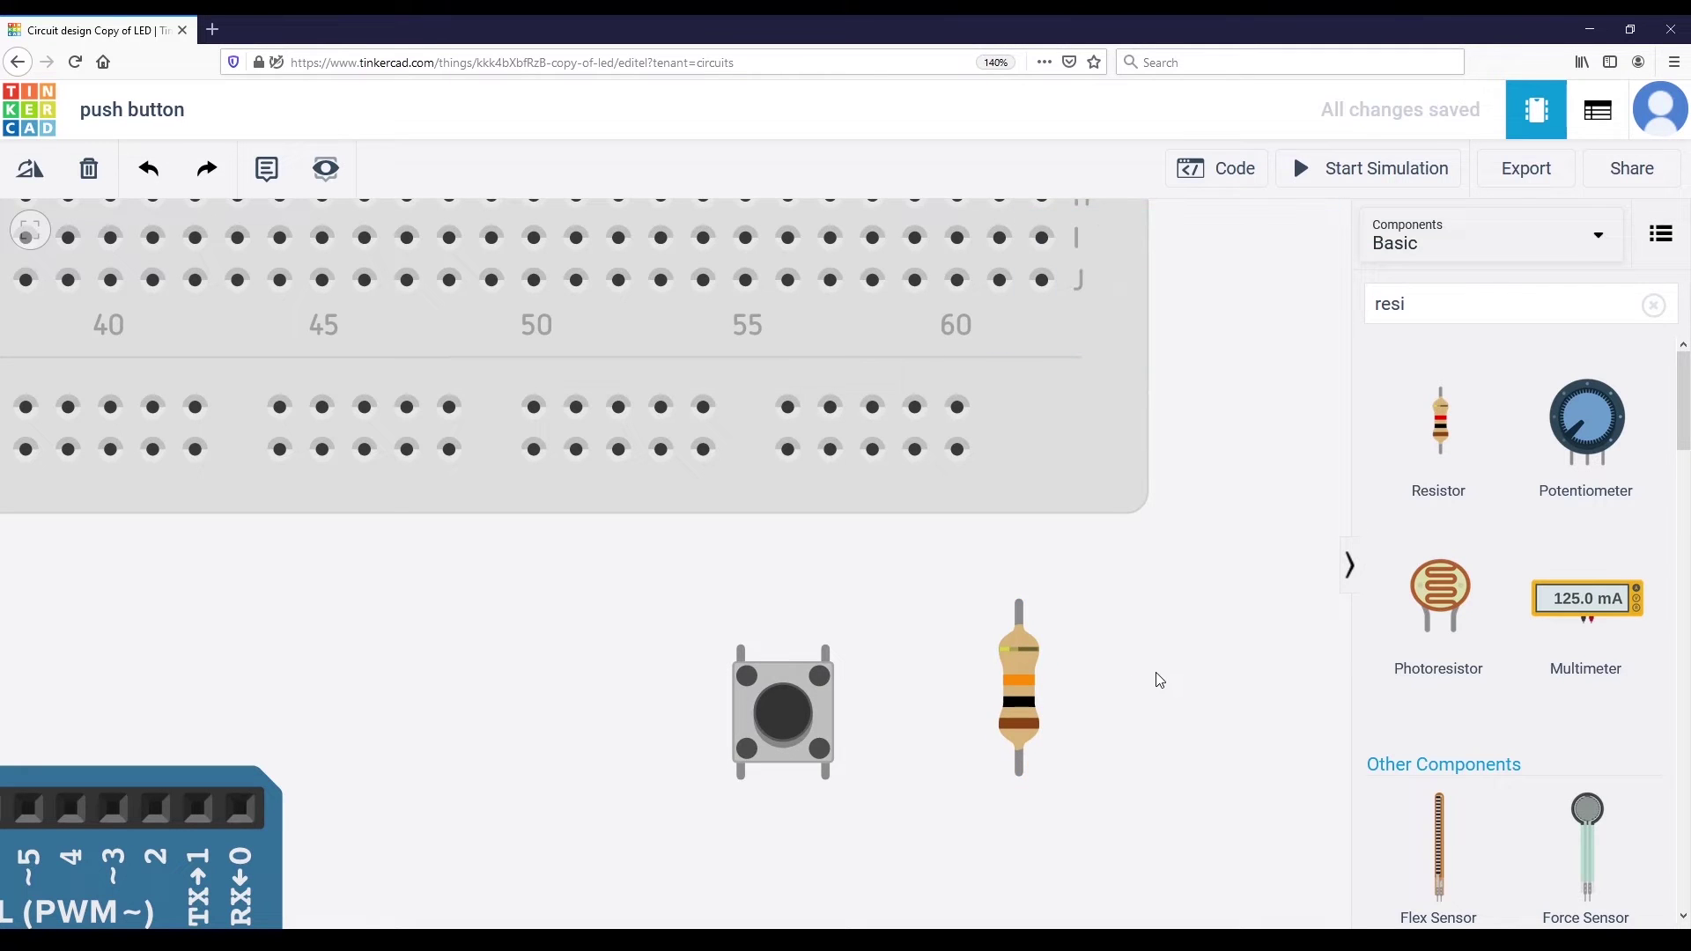
click(1017, 662)
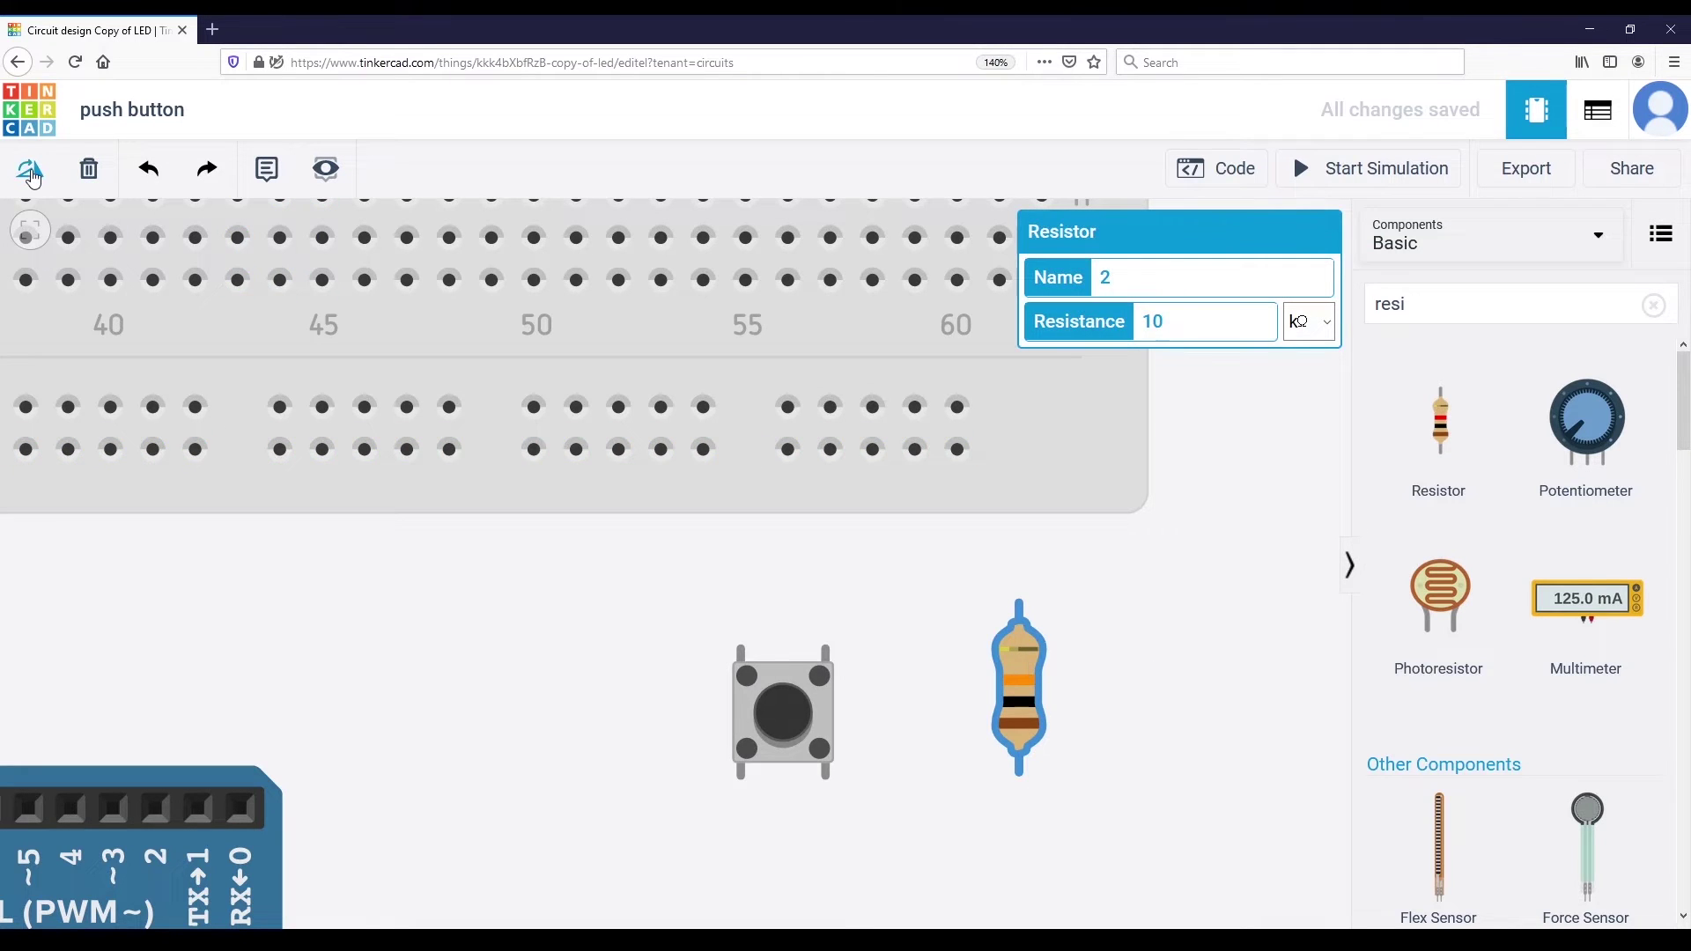
click(30, 170)
key(ctrl+z)
click(953, 590)
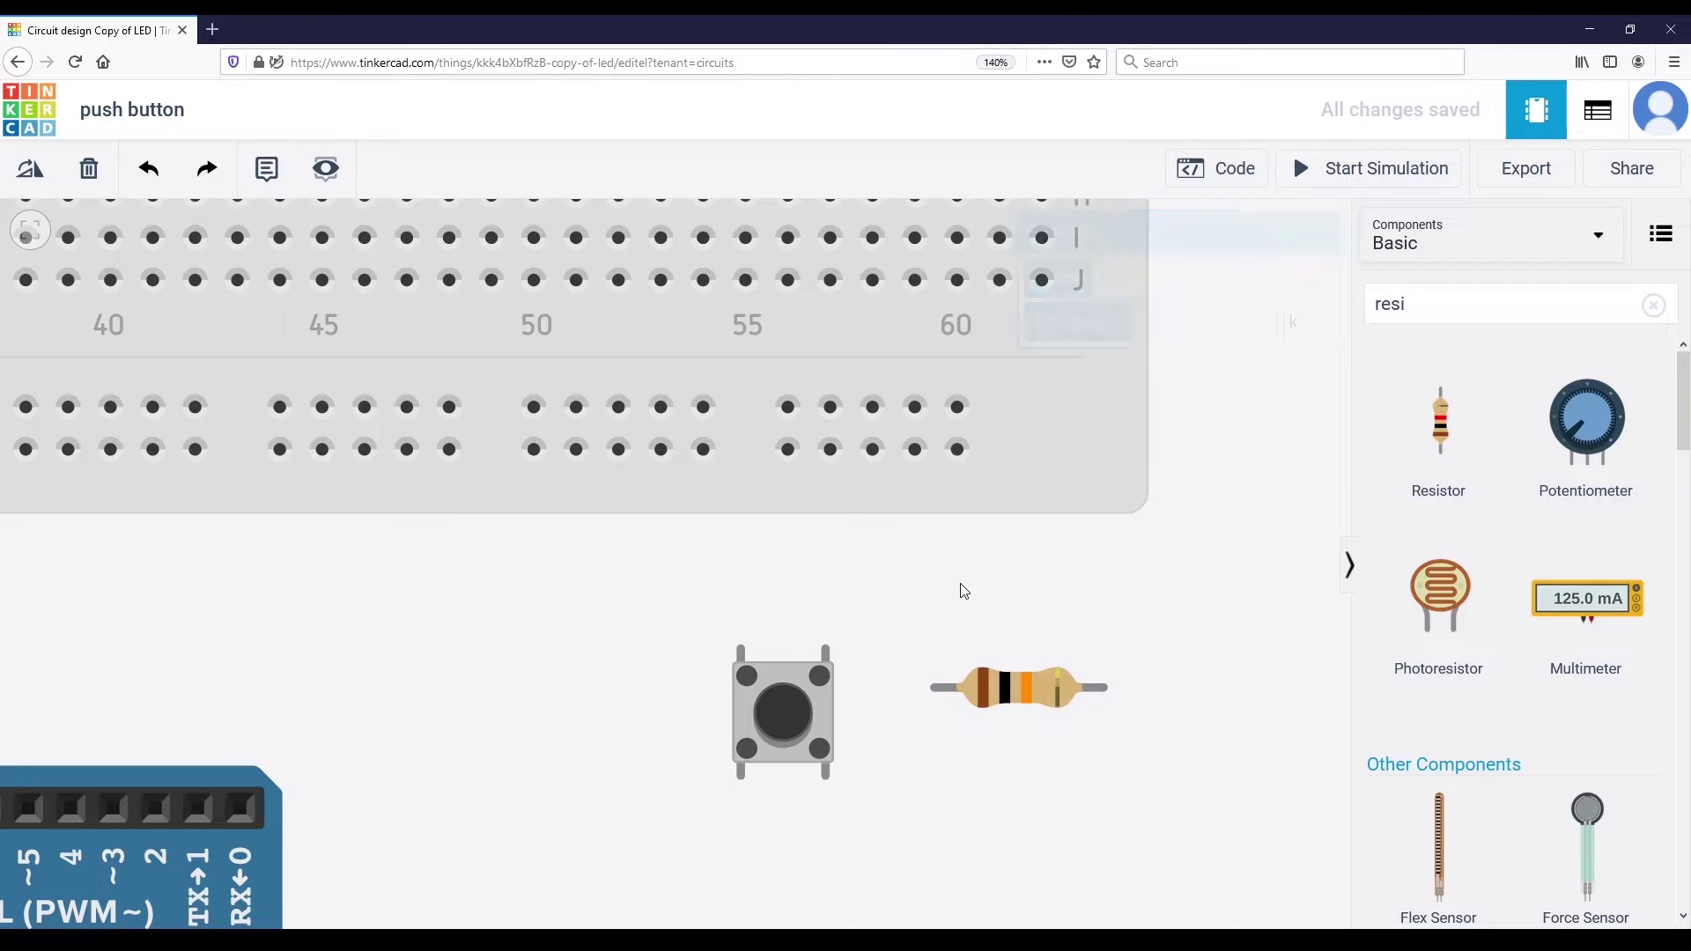
Step: Place the pushbutton across the breadboard's centre gap, with its legs in columns 56 and 58 of rows E and F
scroll(964, 597, down, 3)
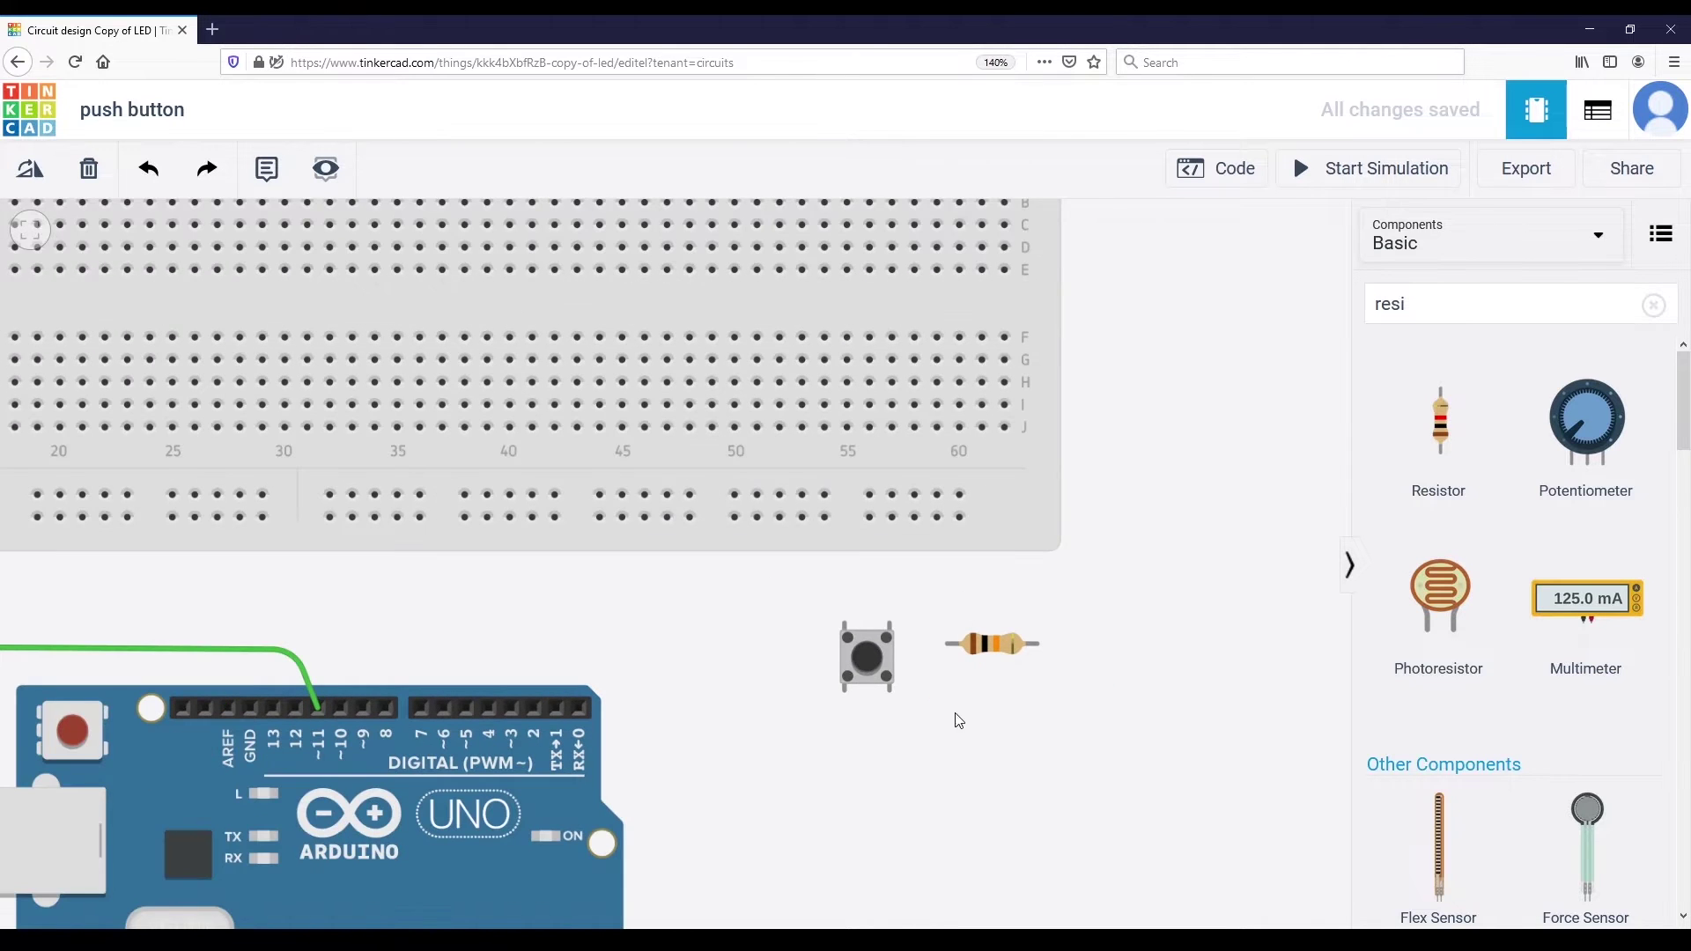
scroll(980, 628, down, 3)
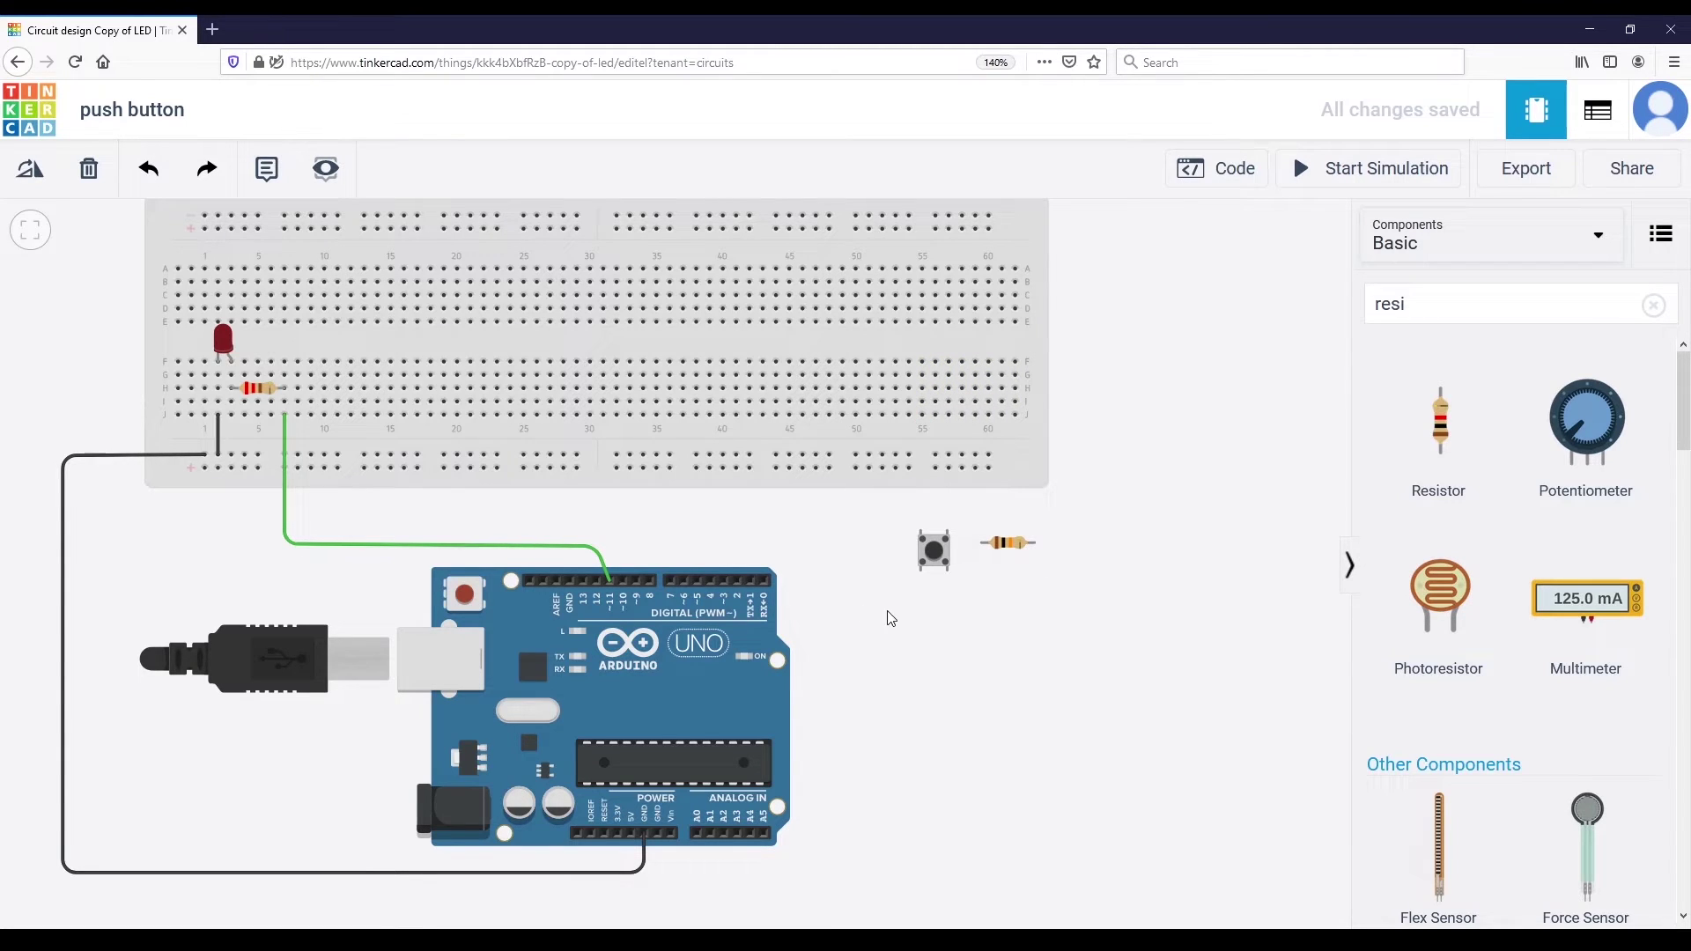
scroll(889, 660, up, 4)
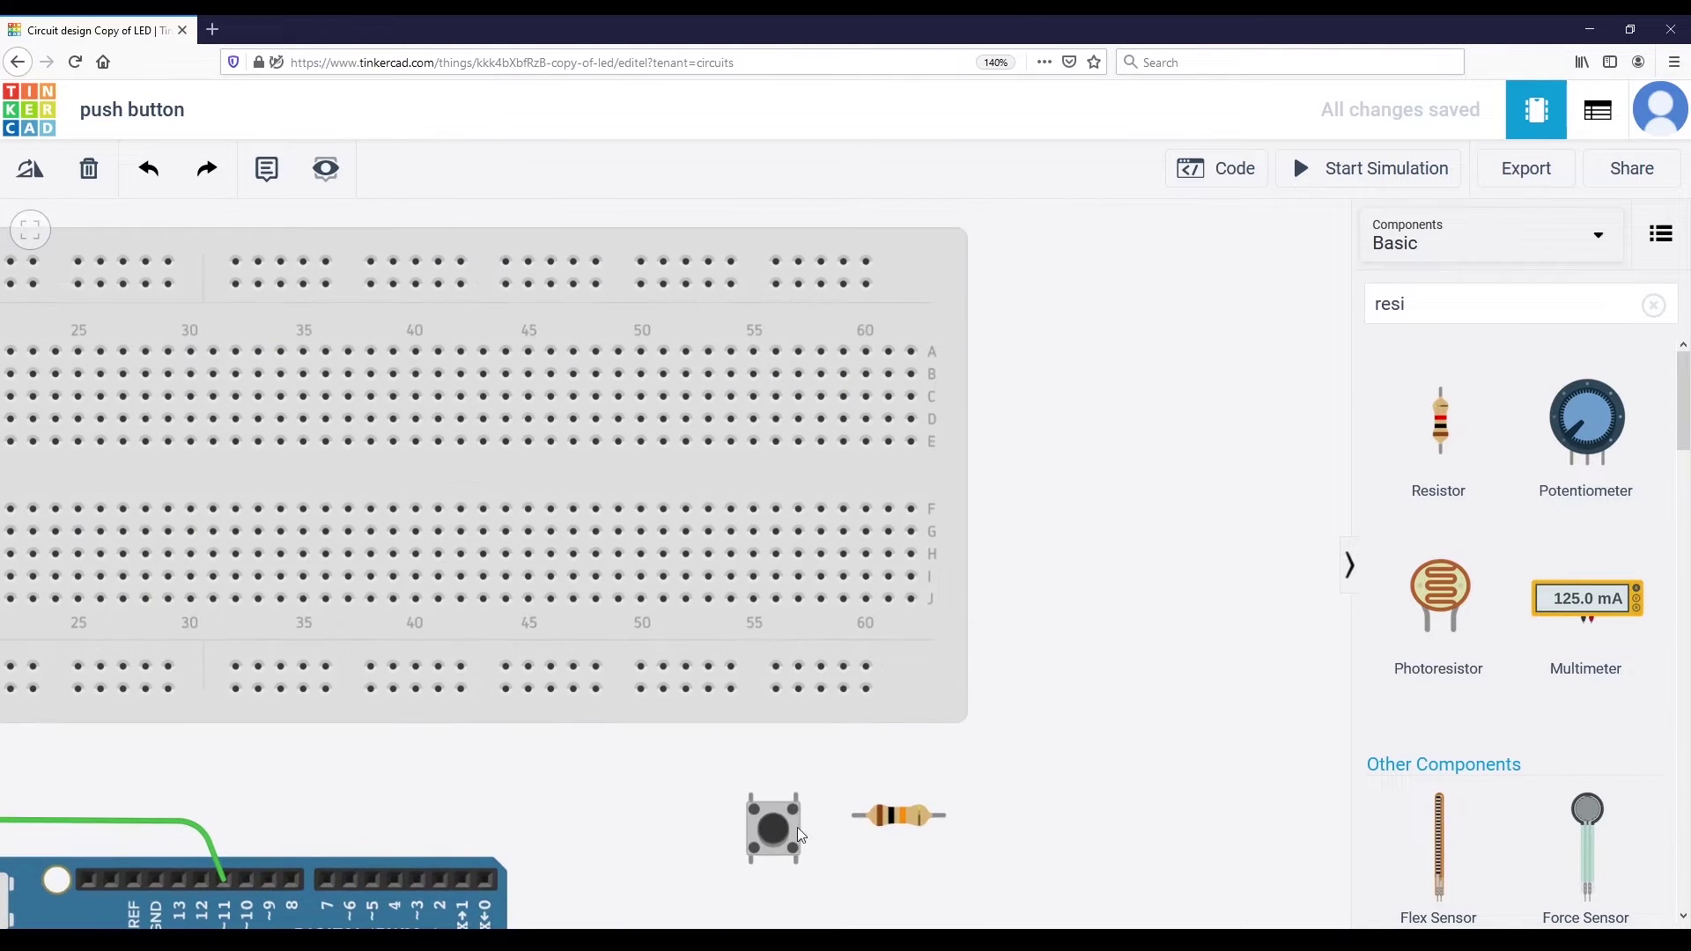
drag(787, 817, 828, 484)
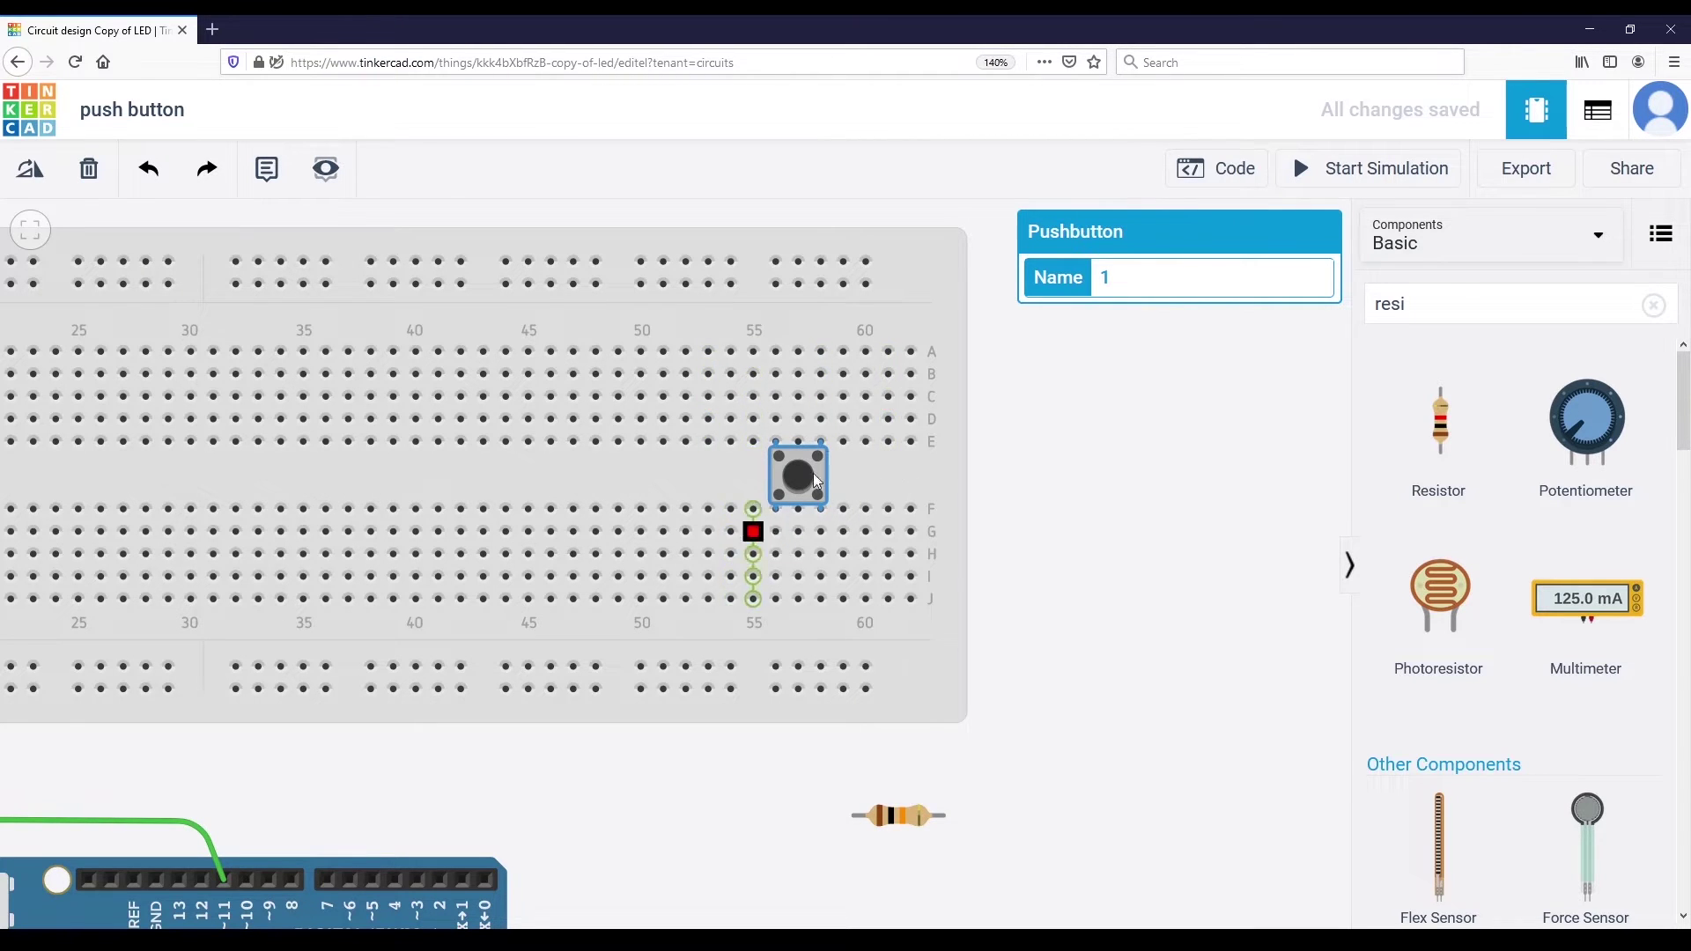
scroll(761, 453, down, 3)
scroll(775, 458, up, 2)
scroll(790, 467, up, 3)
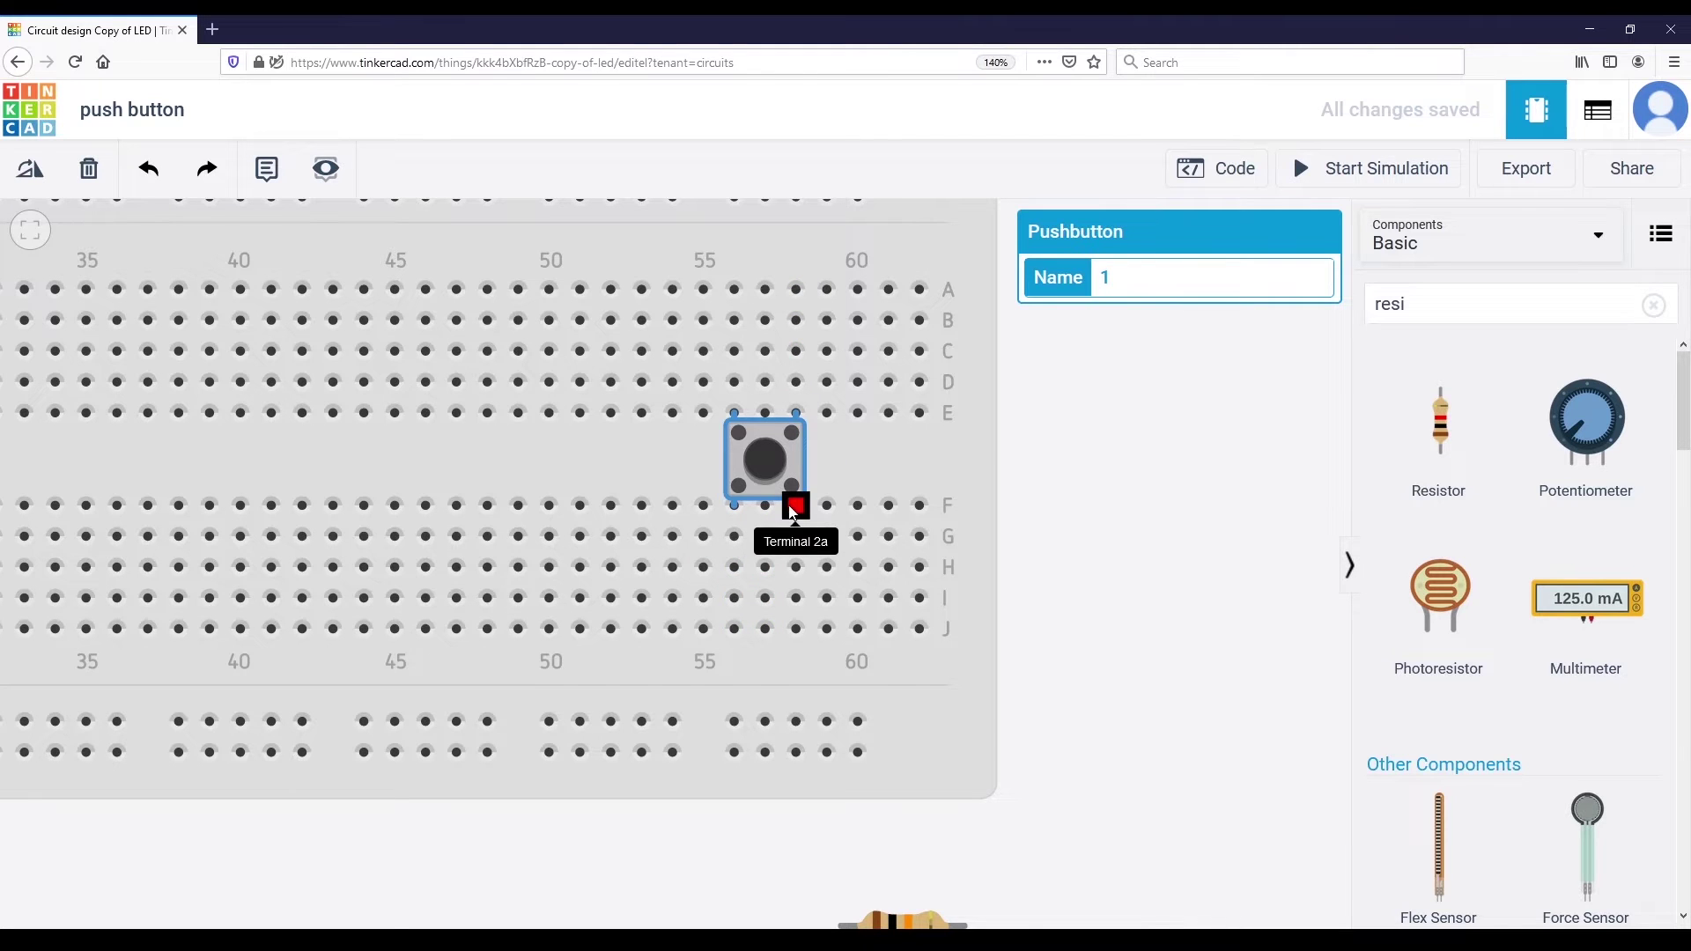
click(1060, 604)
Step: Place the 10 kΩ resistor in breadboard row H, from the pushbutton's column 58 to column 62
scroll(1076, 476, down, 3)
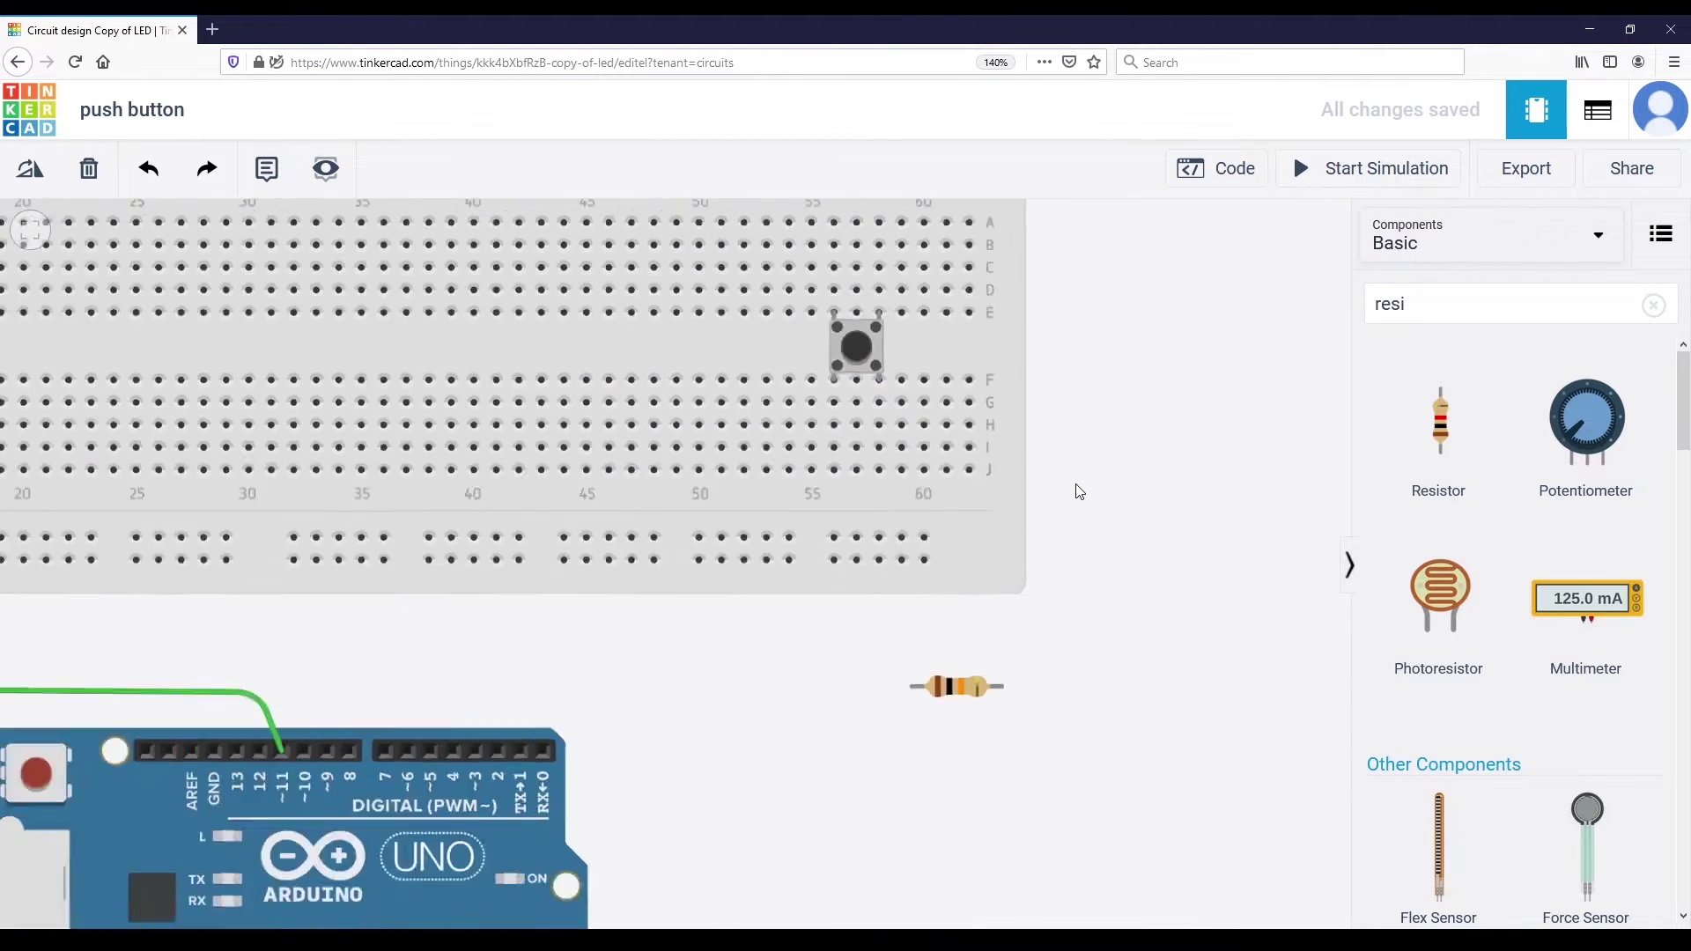
scroll(1077, 486, down, 2)
scroll(1092, 498, down, 1)
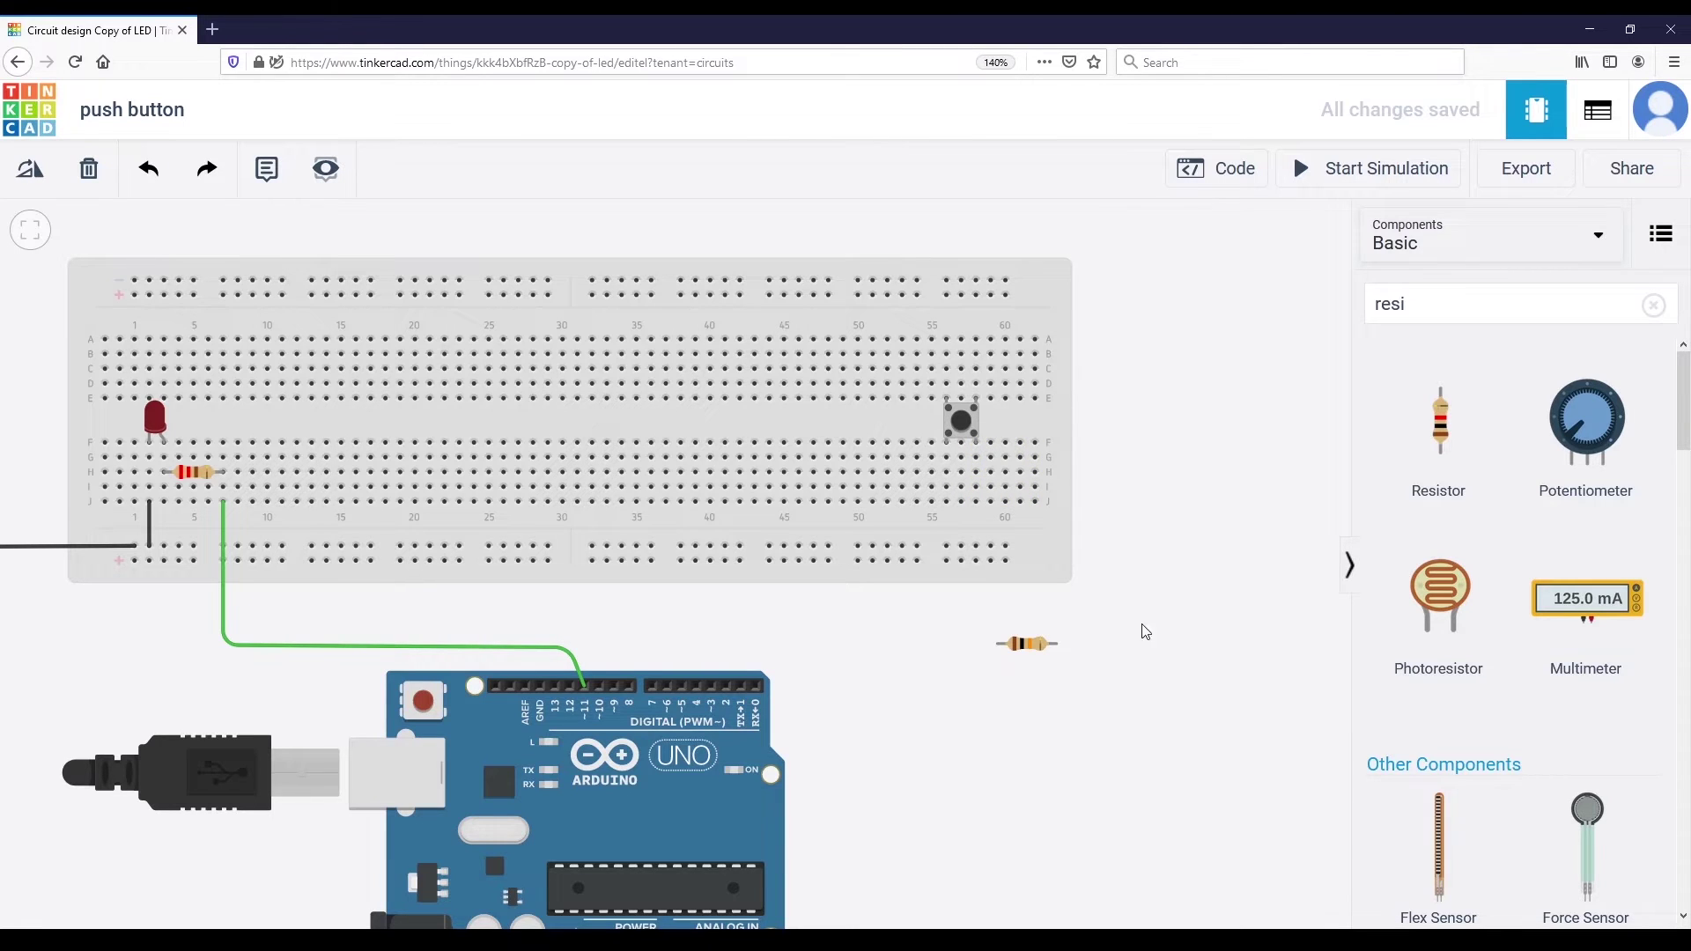
drag(1025, 649, 999, 528)
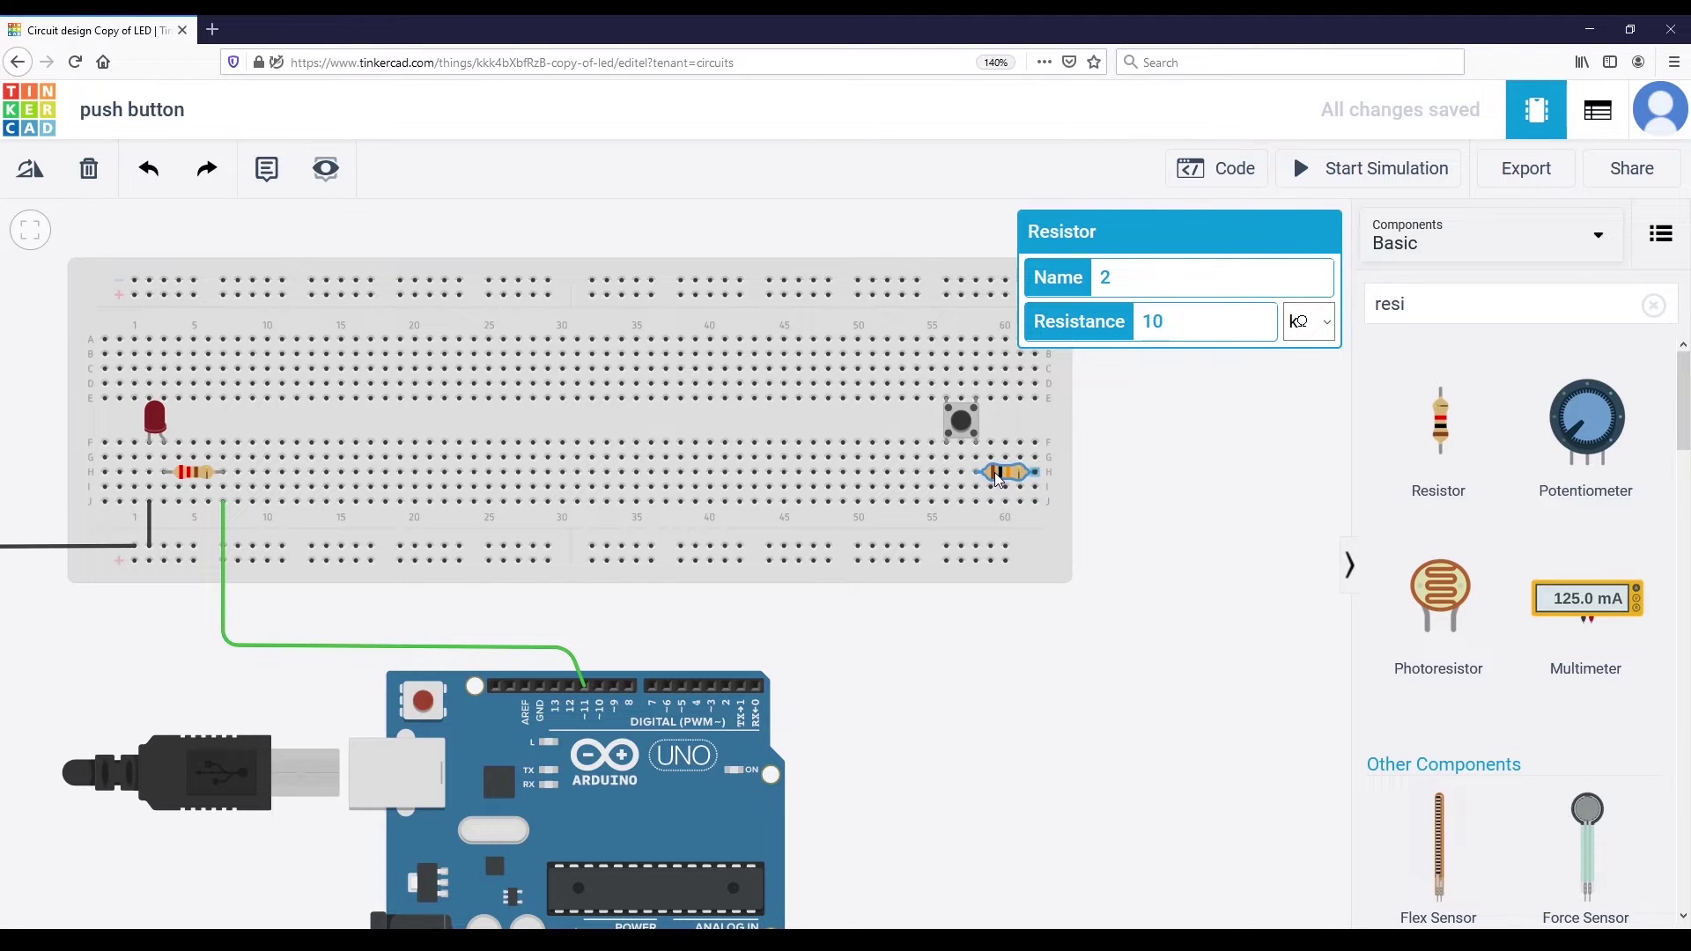
scroll(1090, 494, up, 3)
click(1090, 494)
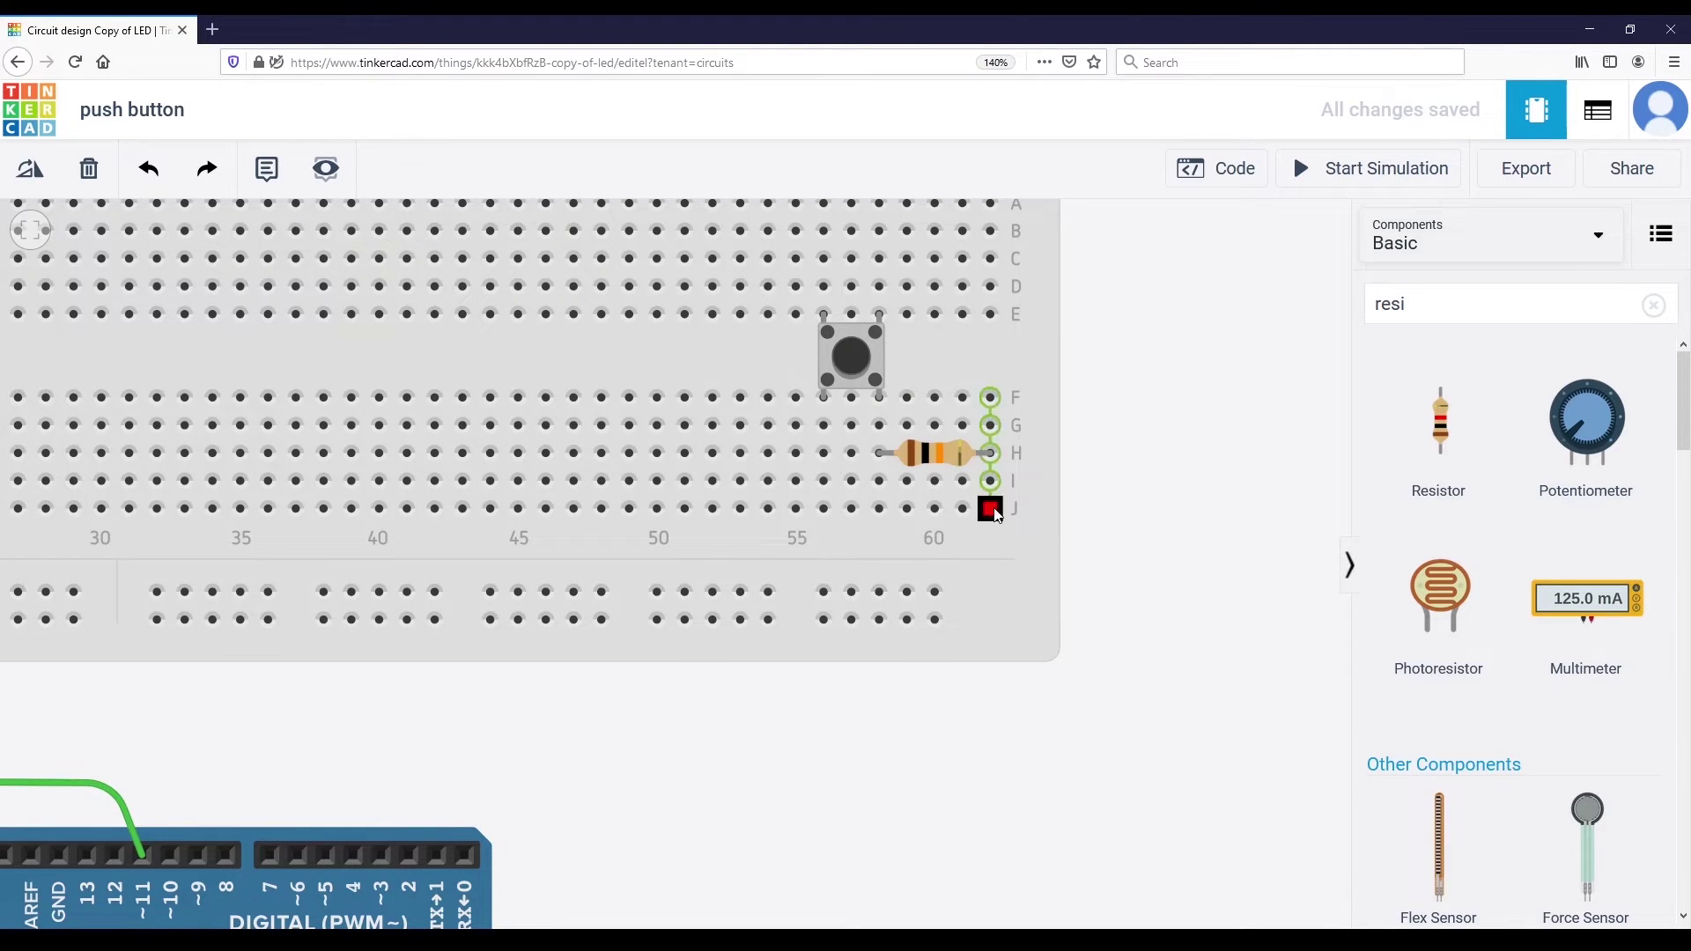
Step: Wire breadboard hole J62 at the resistor's free end to the lower negative rail and colour the wire black
click(990, 509)
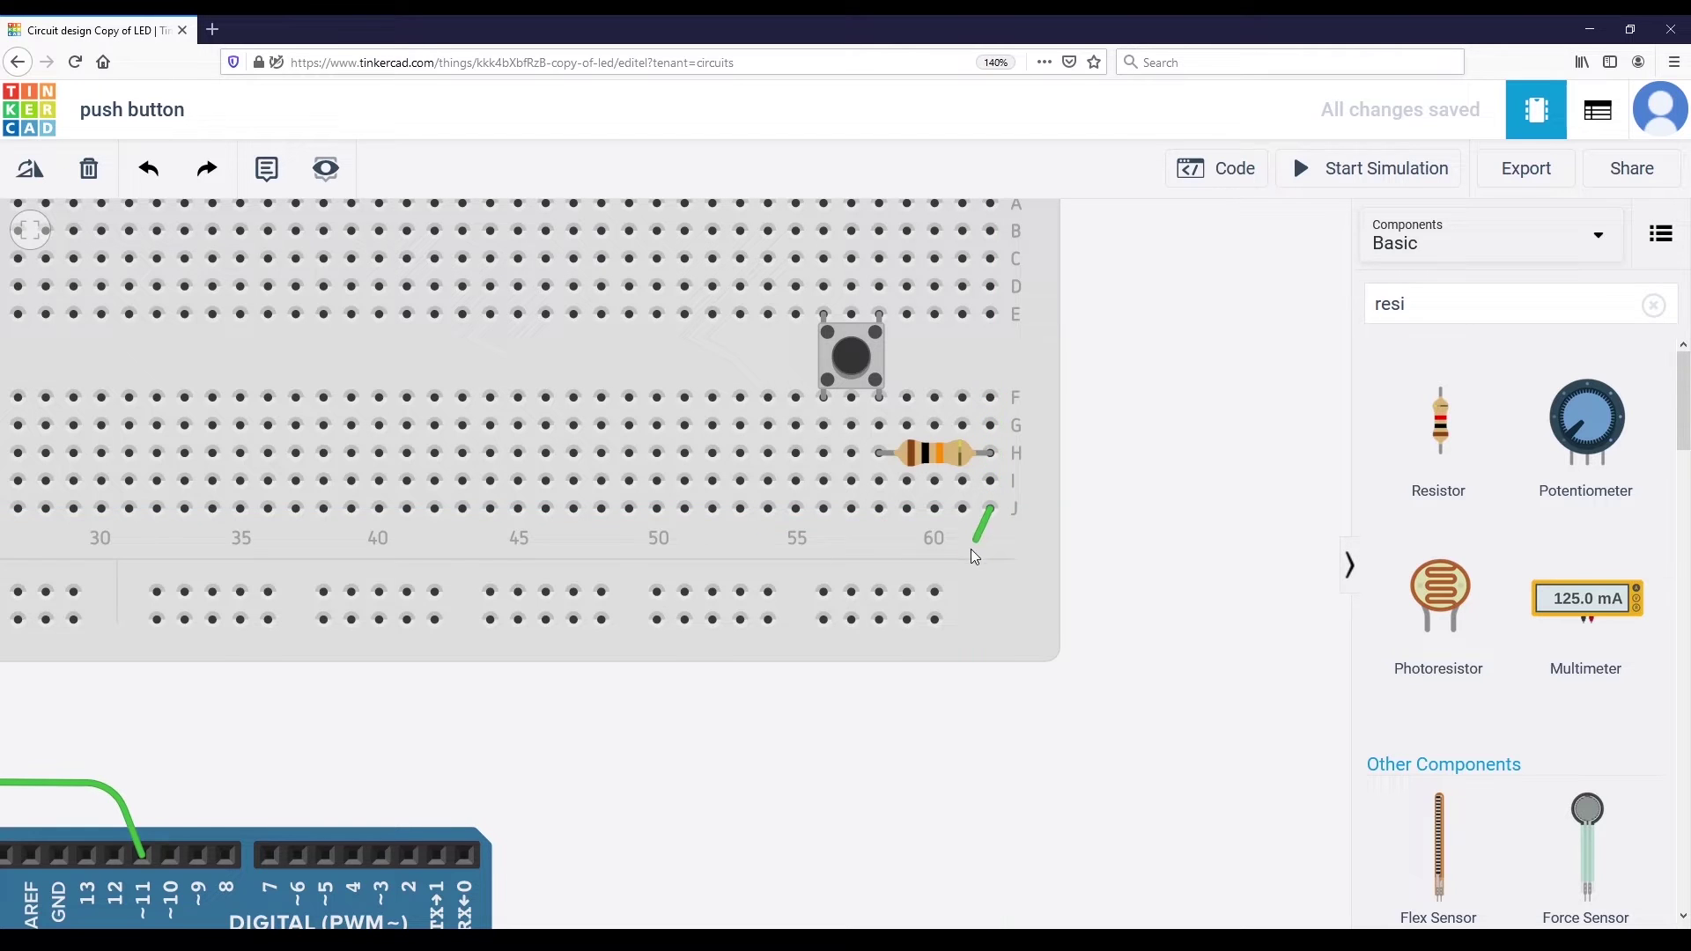
click(936, 592)
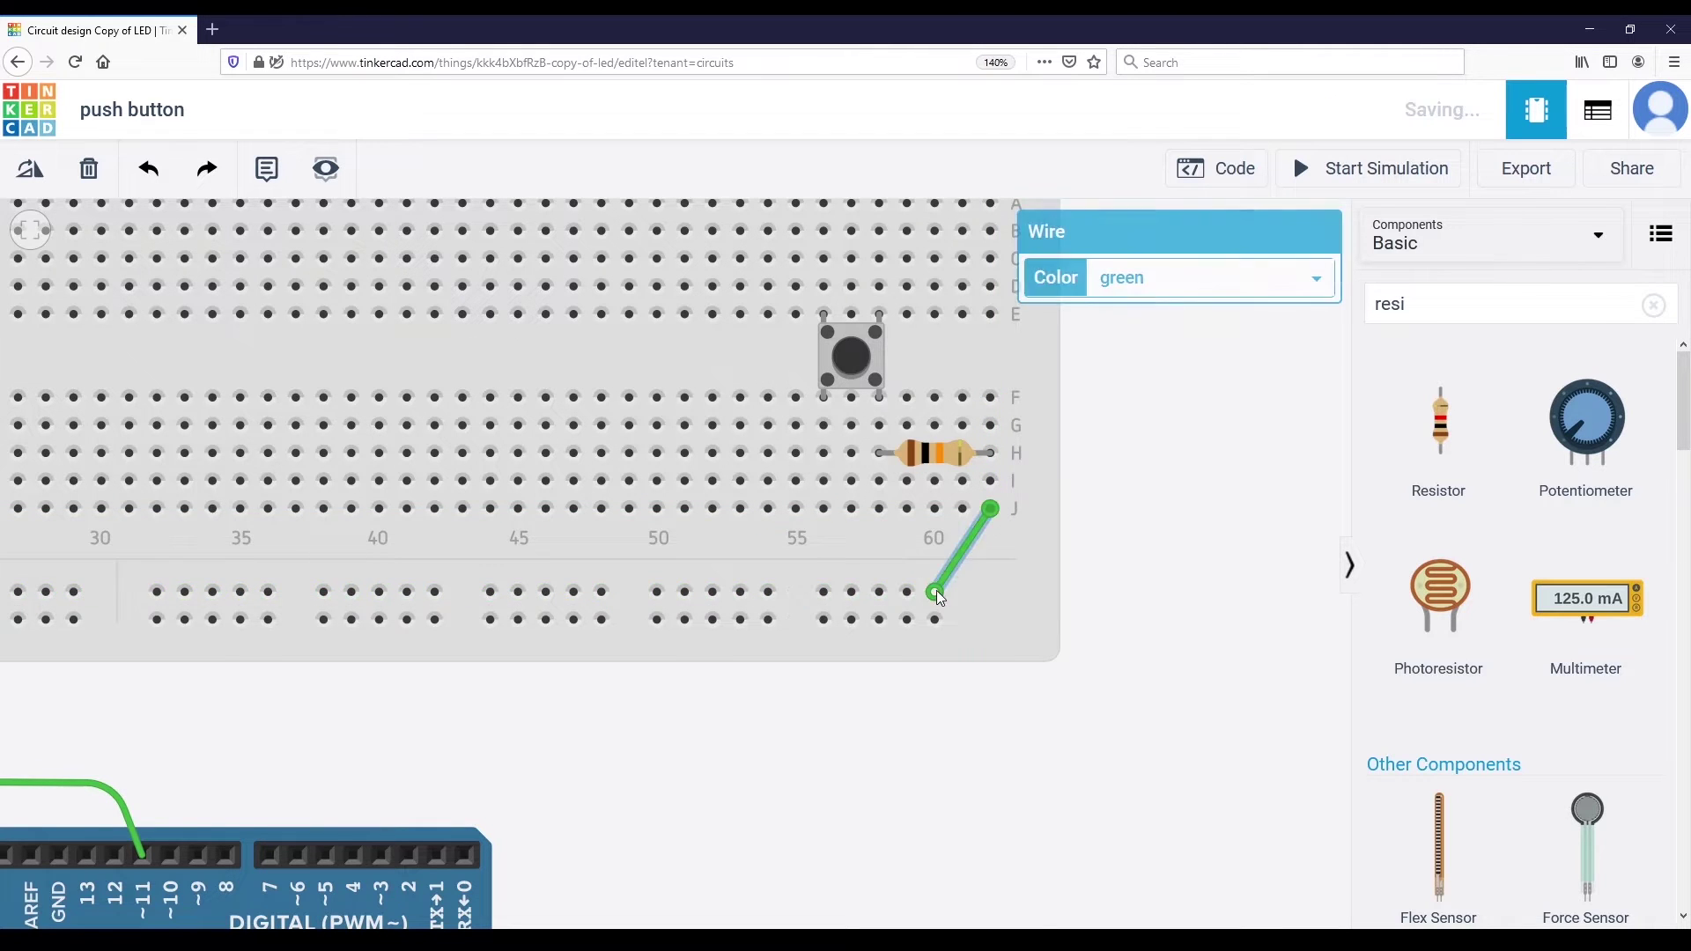
scroll(944, 586, down, 5)
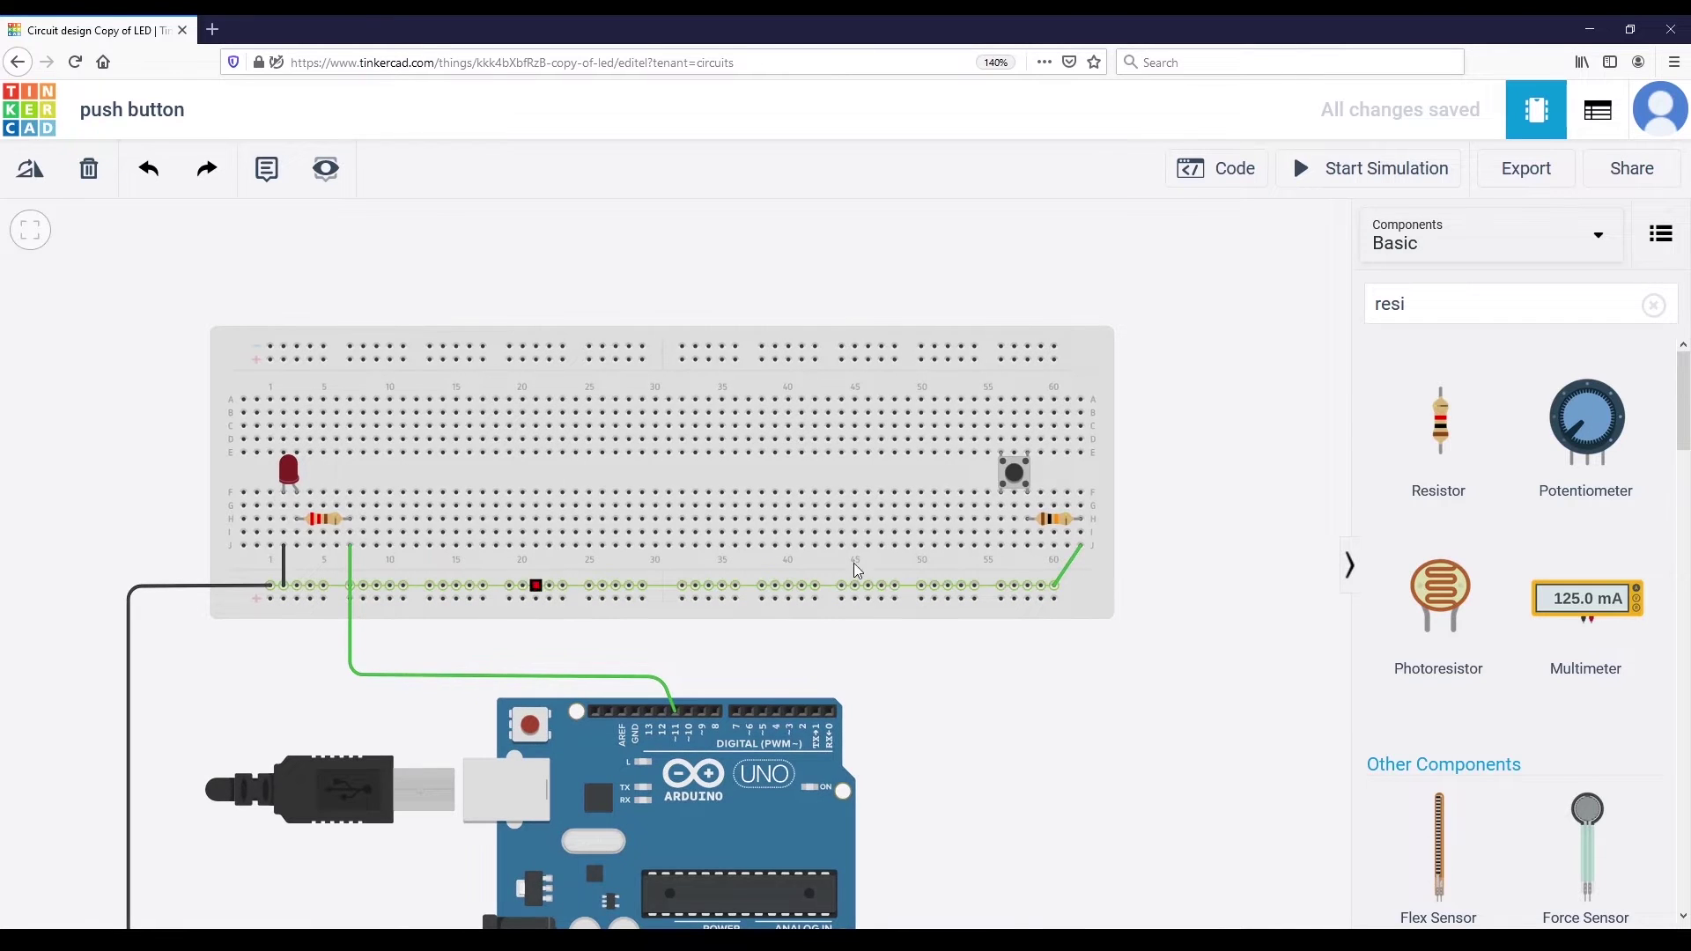
click(1064, 569)
click(1126, 280)
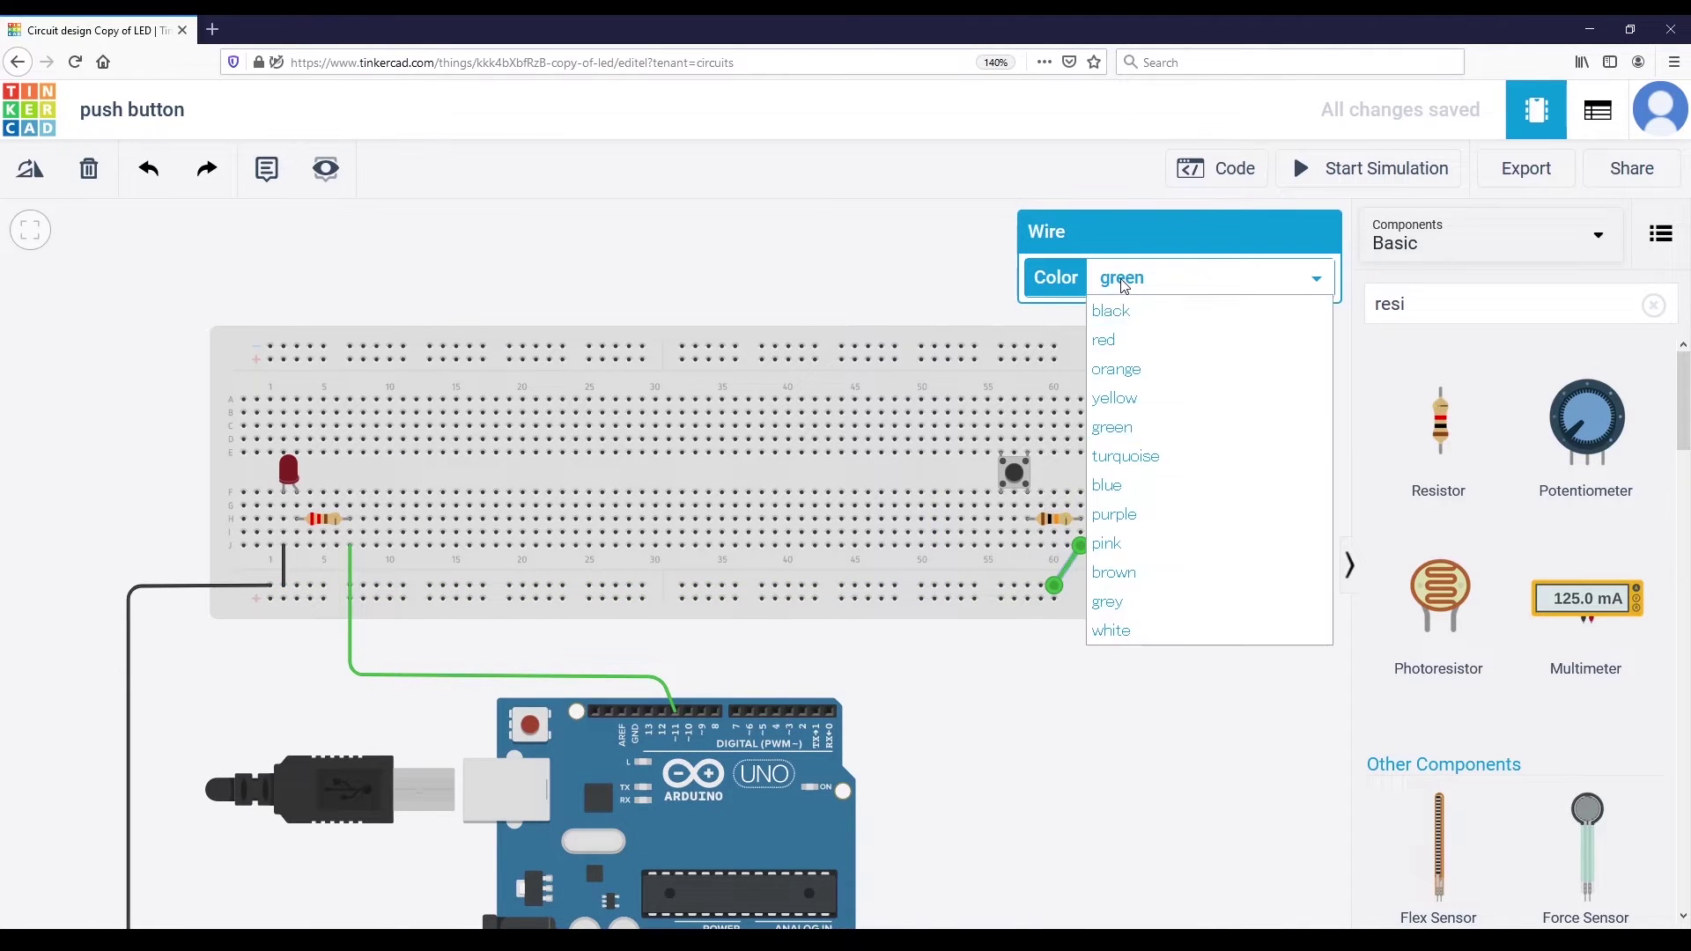
click(1123, 315)
click(1149, 546)
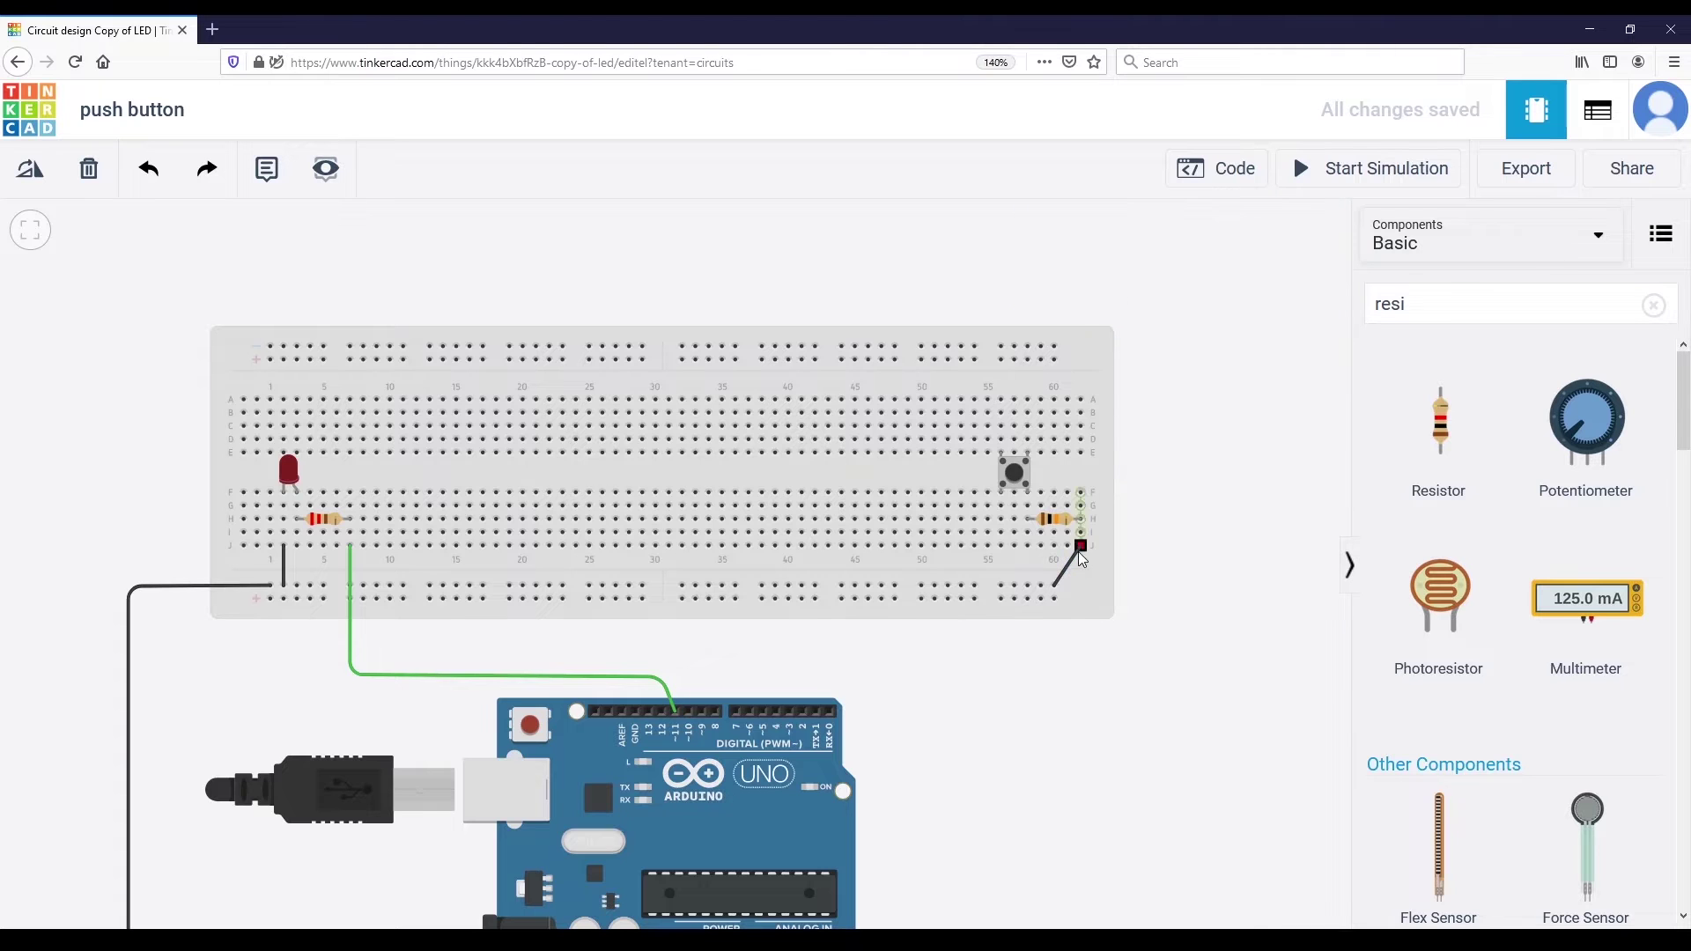
Step: Try to wire breadboard hole J56 below the pushbutton straight to the Arduino's 5V pin
scroll(1078, 551, up, 4)
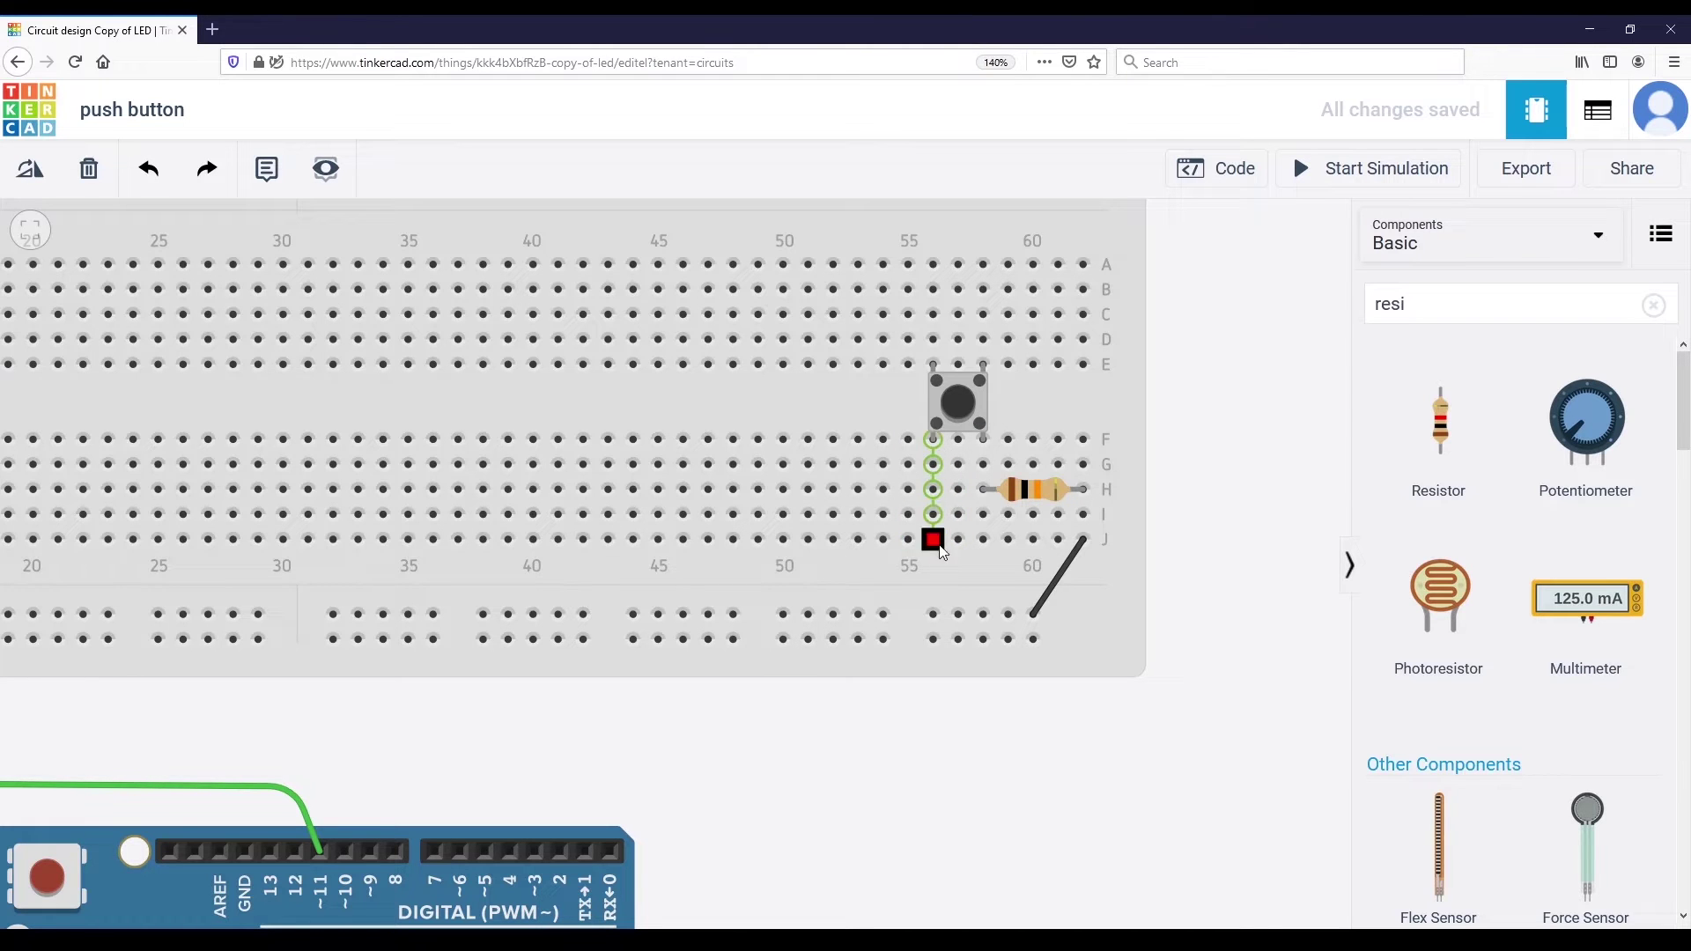
drag(910, 639, 1053, 499)
scroll(1037, 518, down, 5)
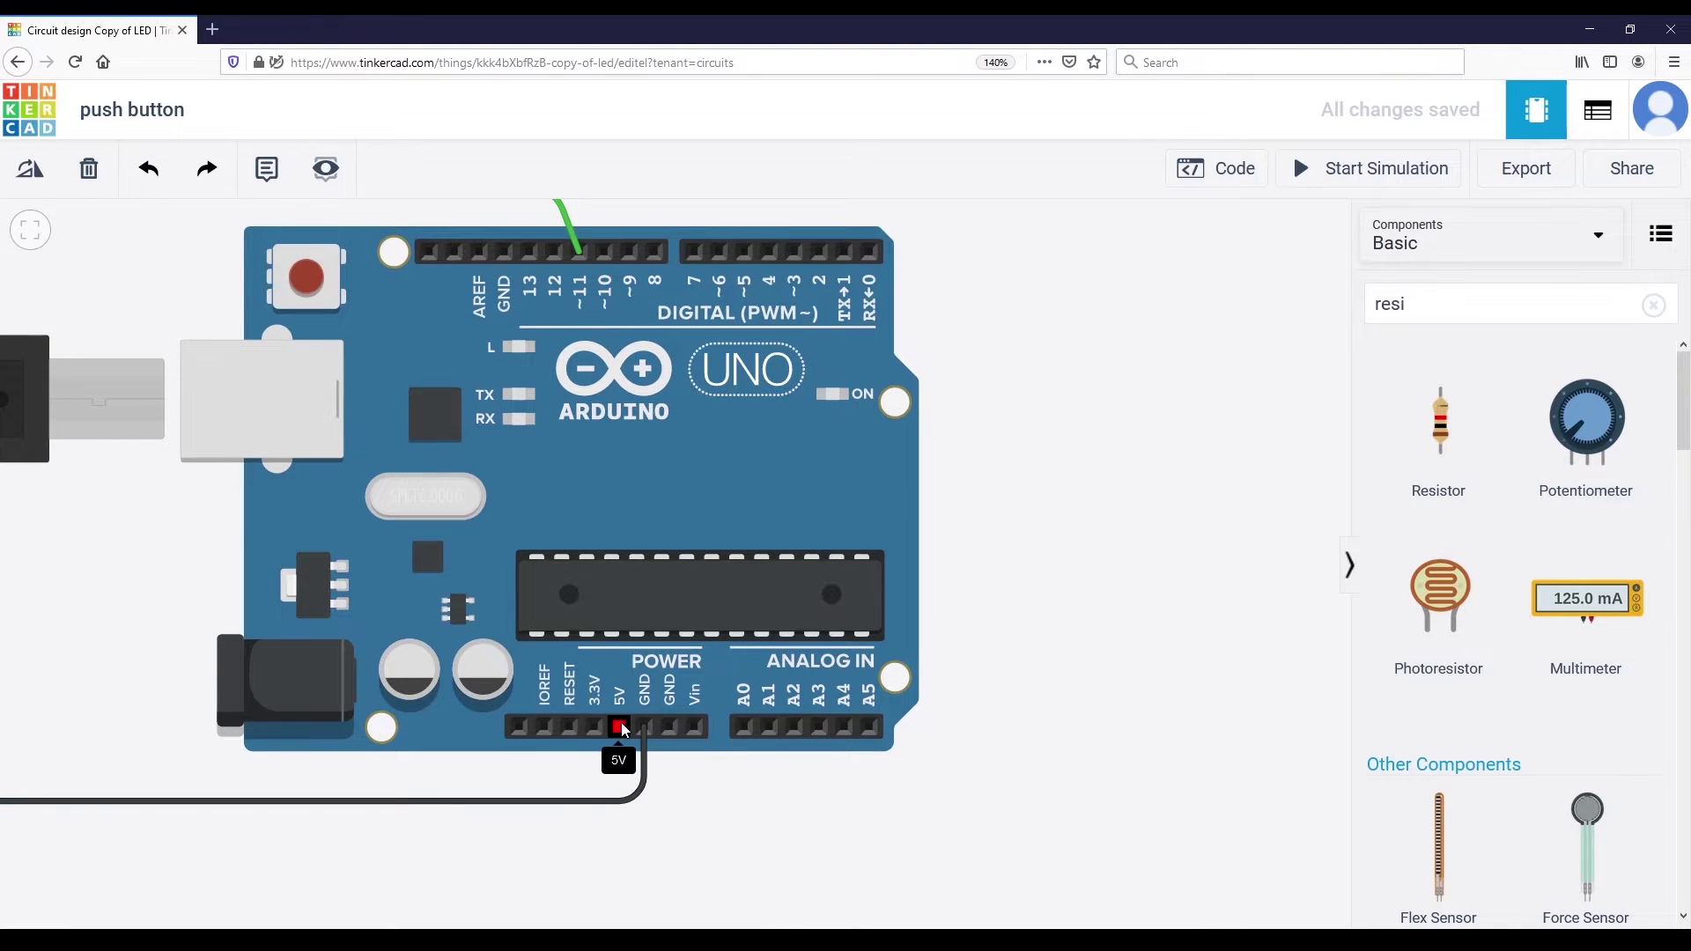
scroll(620, 722, down, 3)
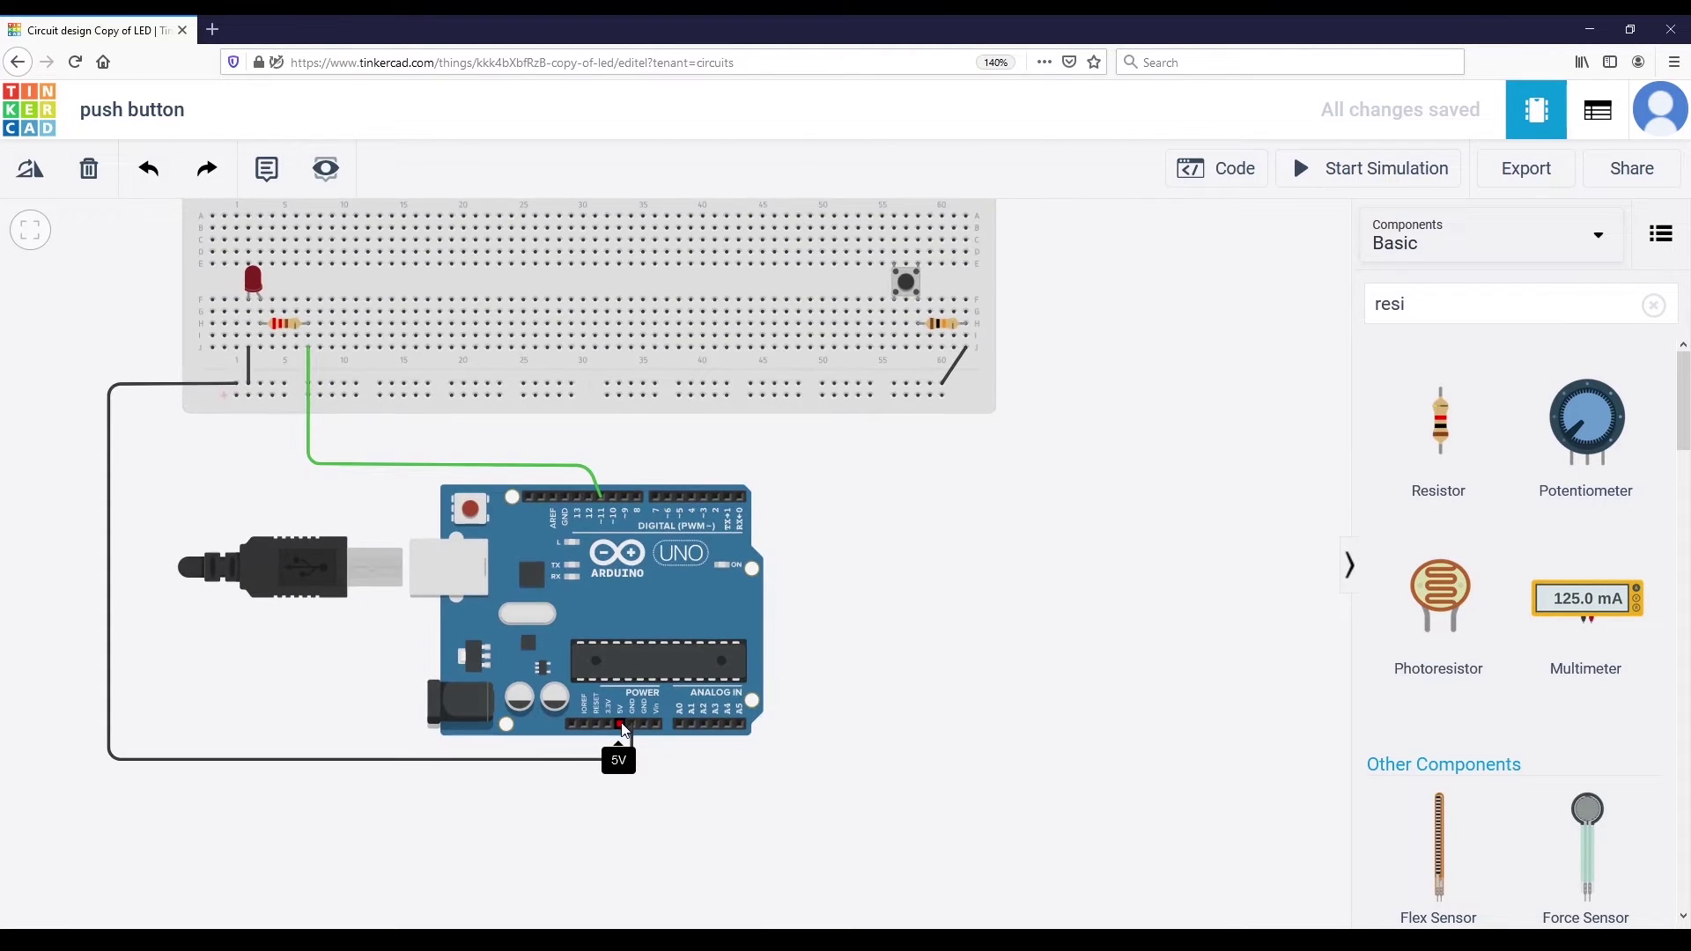
click(894, 348)
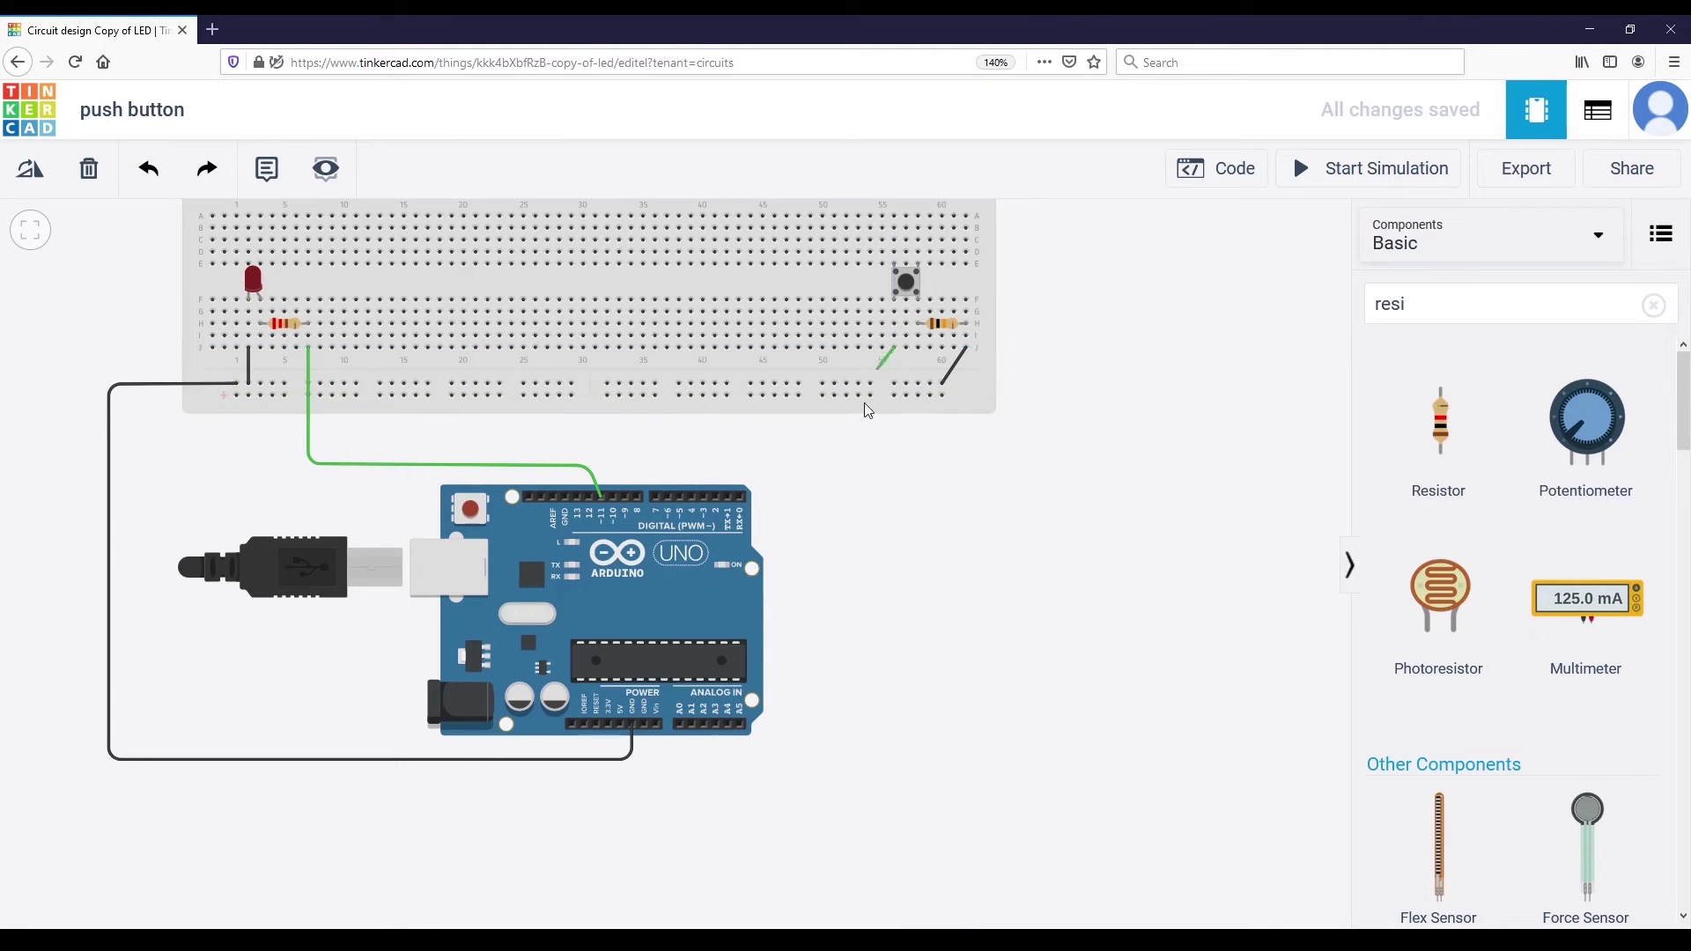
click(621, 724)
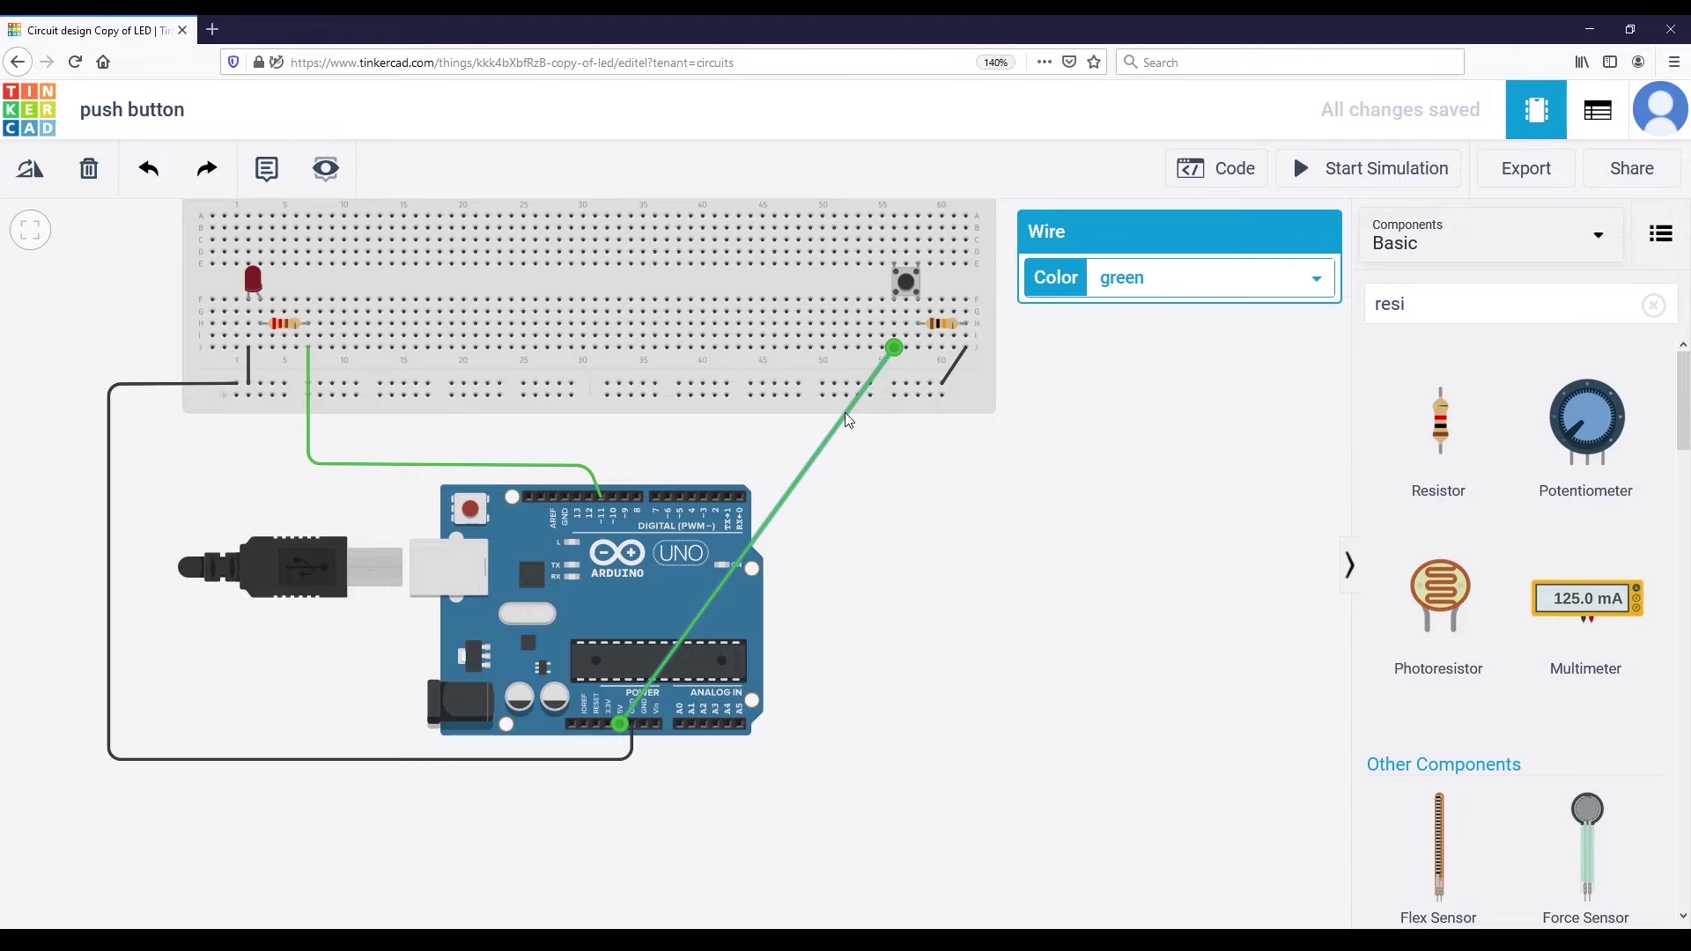
key(Delete)
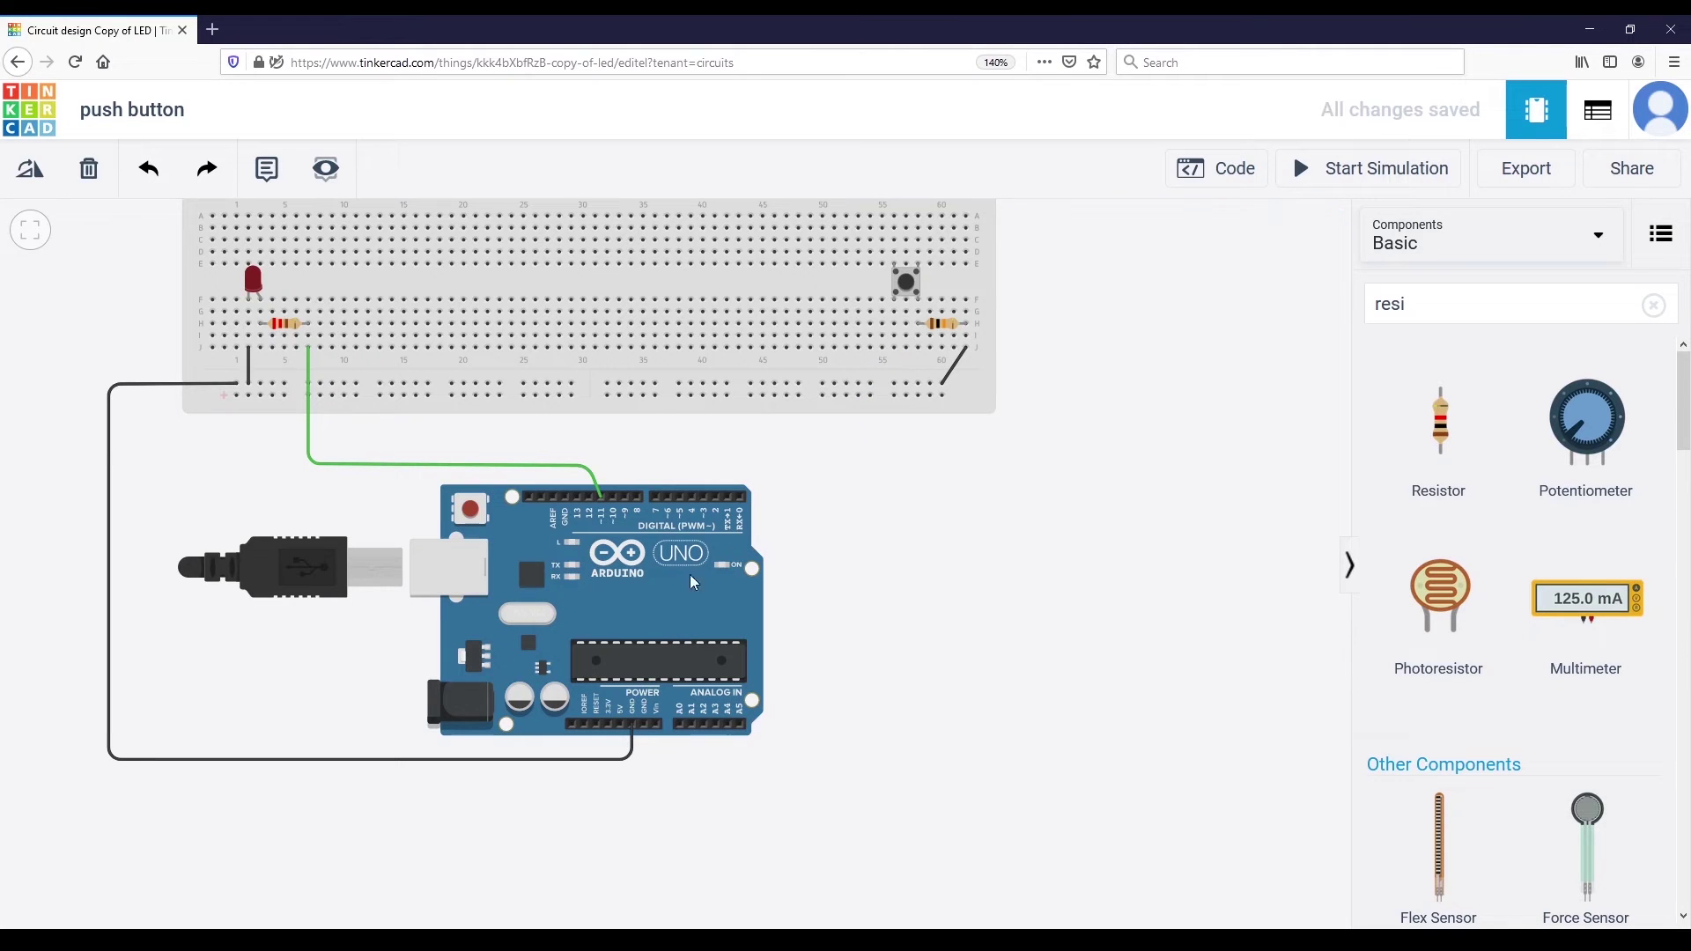
Step: Wire the Arduino's 5V pin to the lower positive rail's first hole, routed inside the black ground wire, and colour it red
click(621, 726)
click(620, 746)
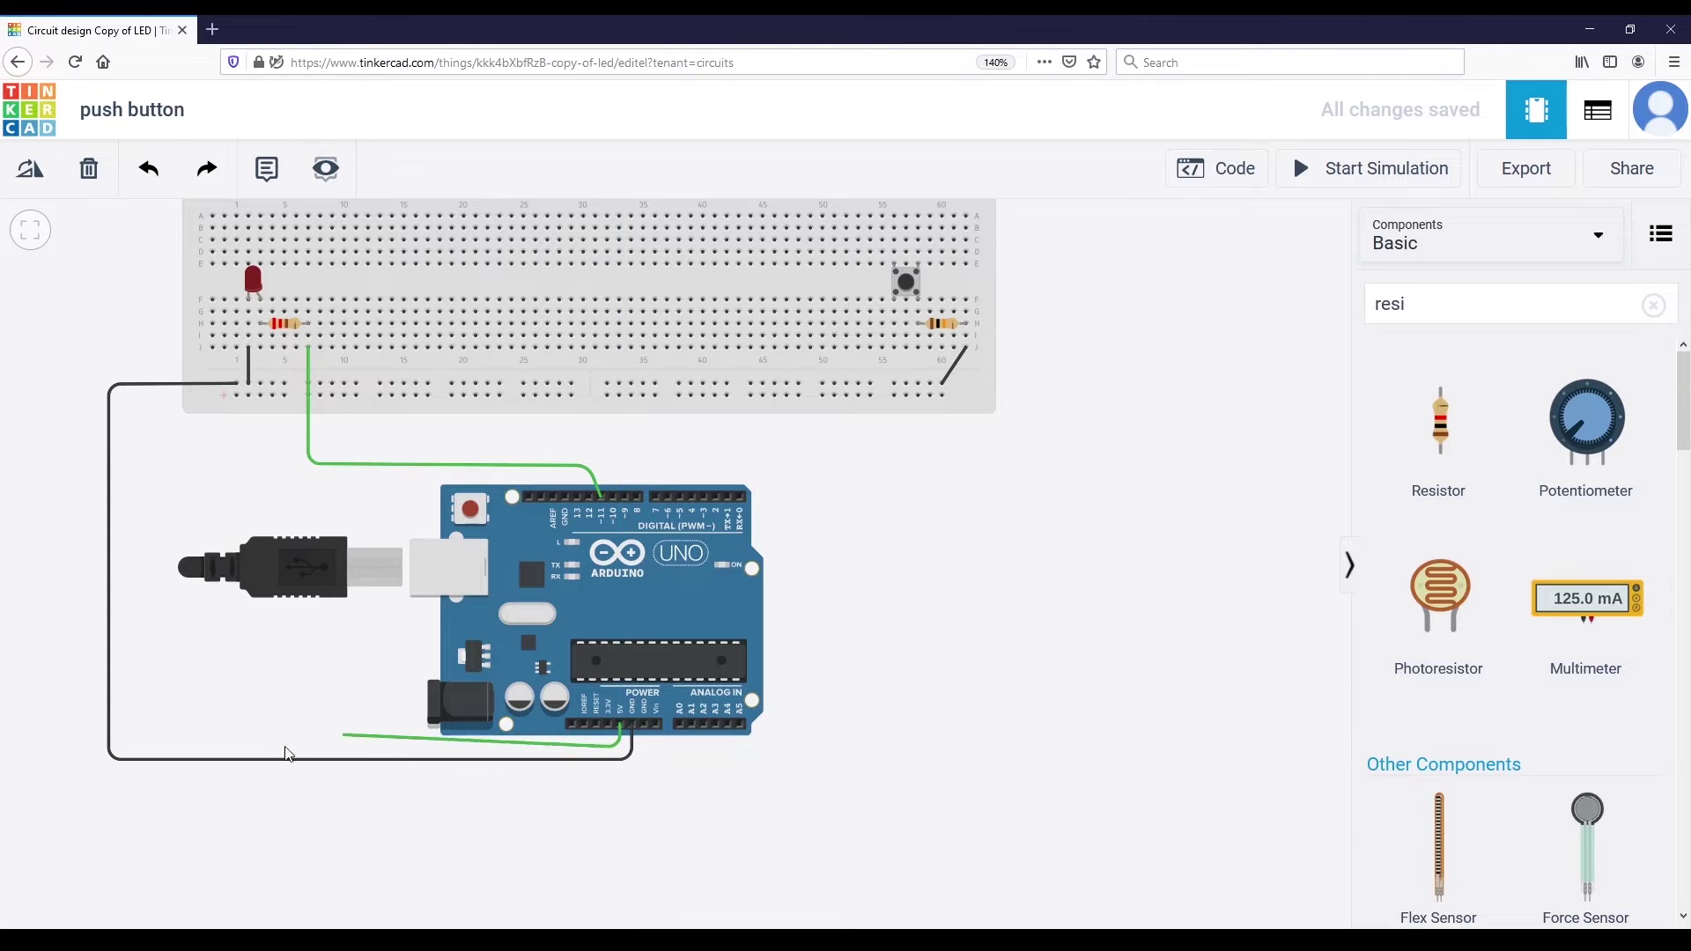
click(127, 746)
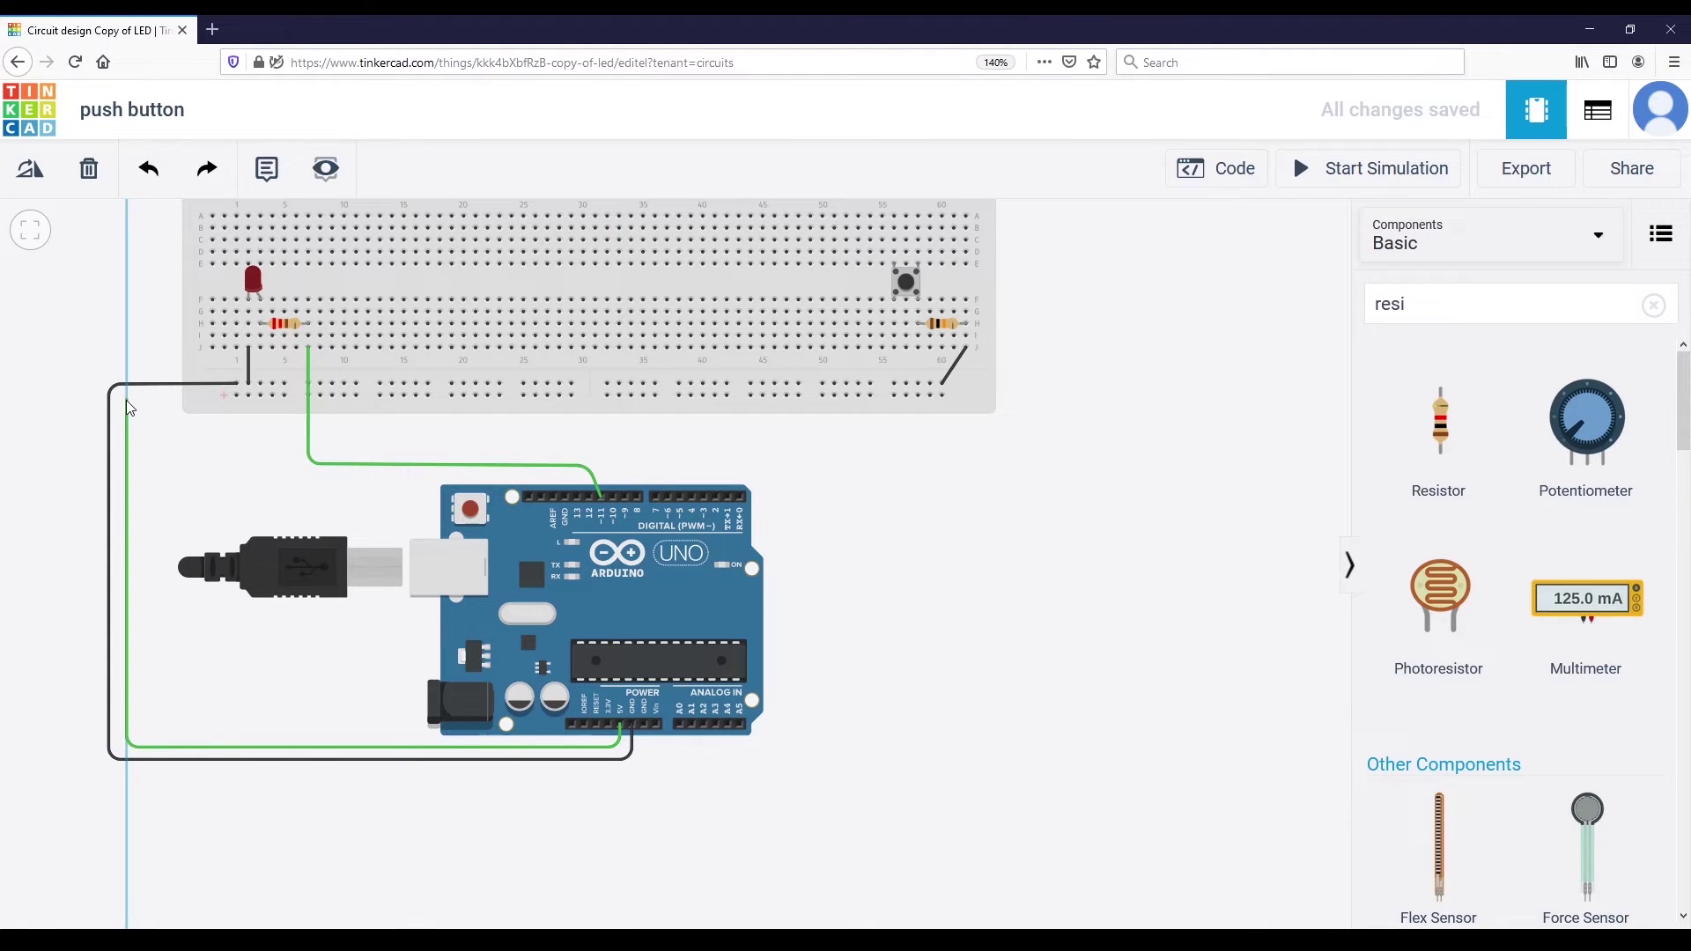
click(125, 396)
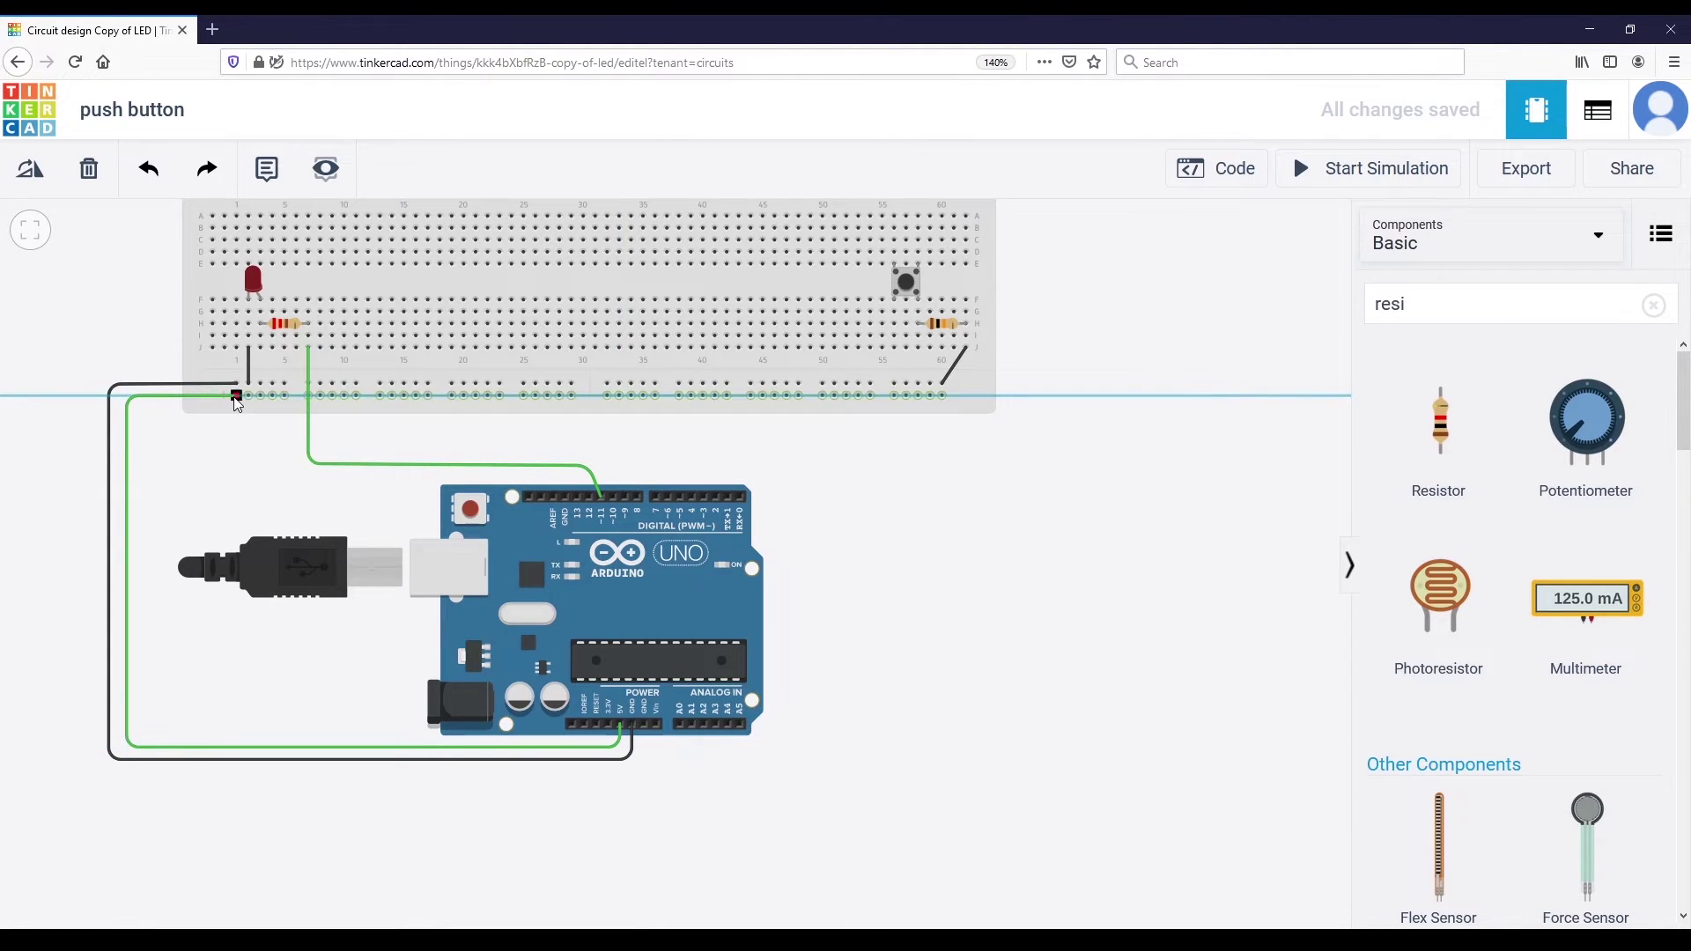
click(236, 397)
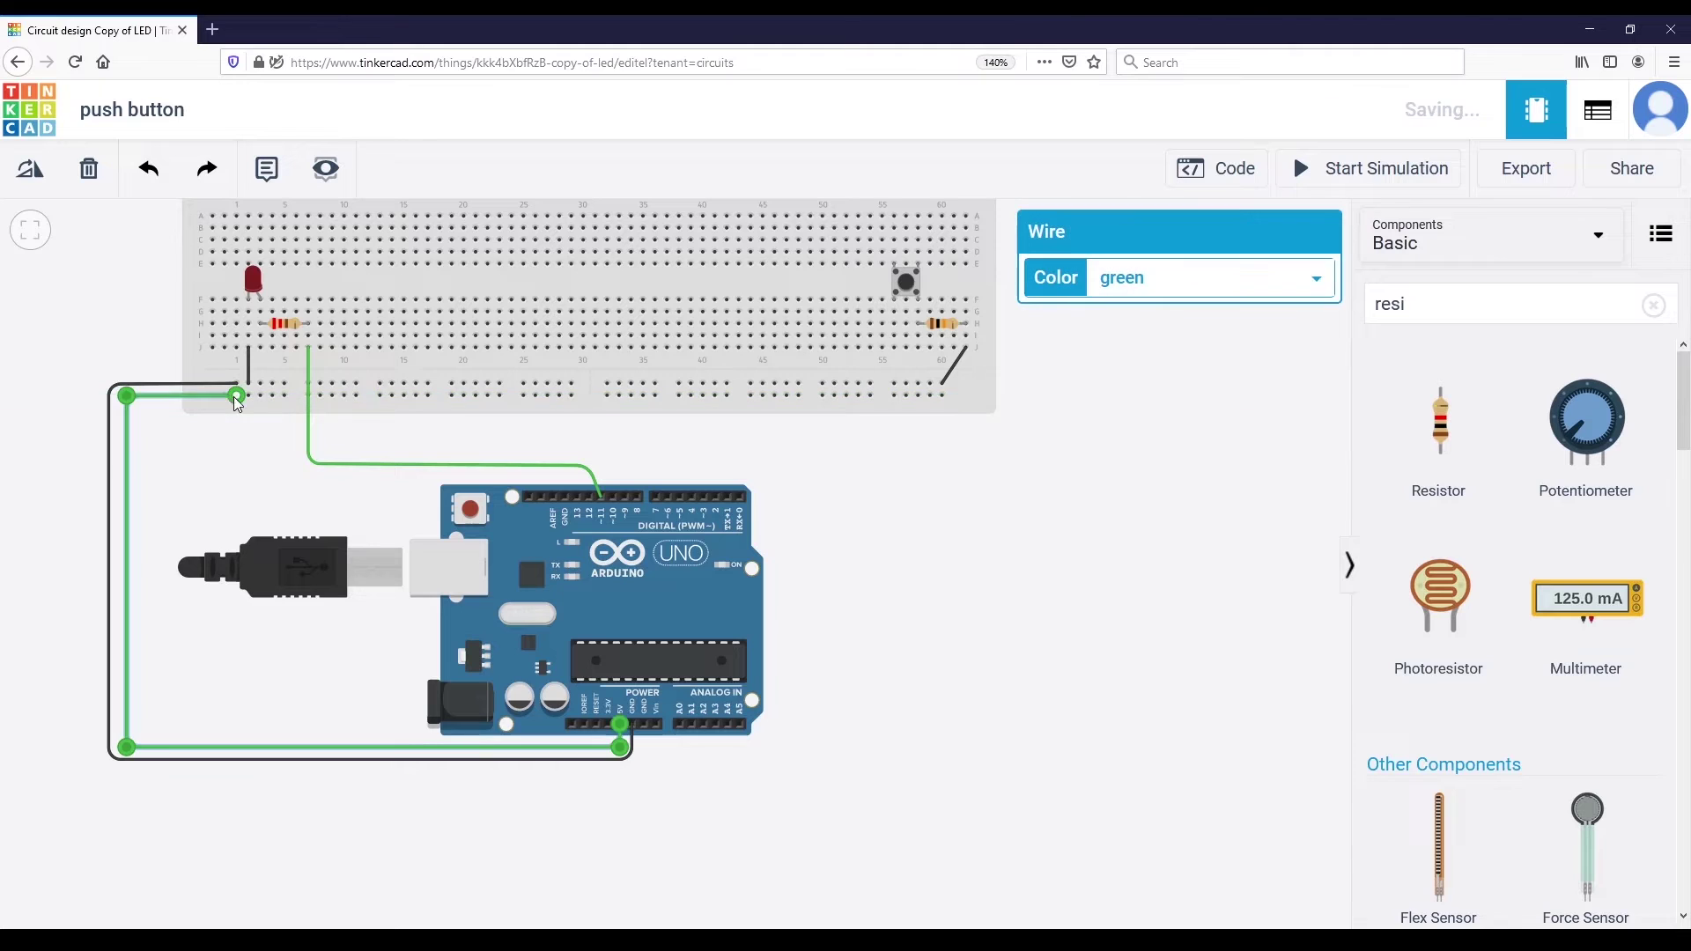
click(1113, 285)
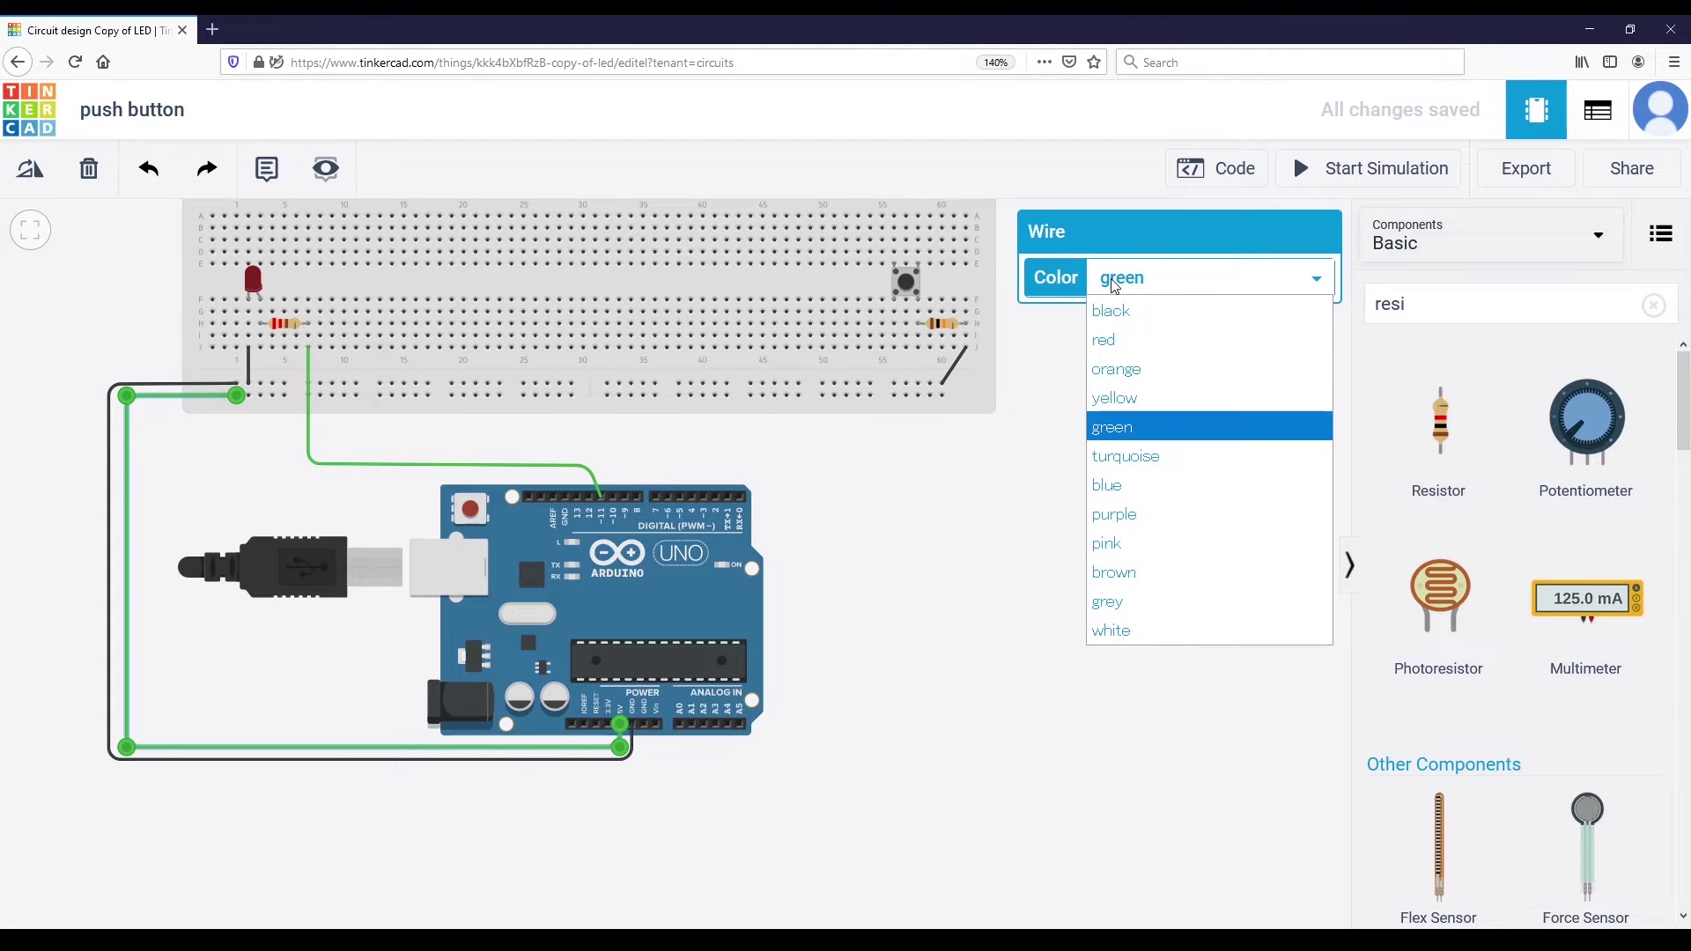
click(1120, 346)
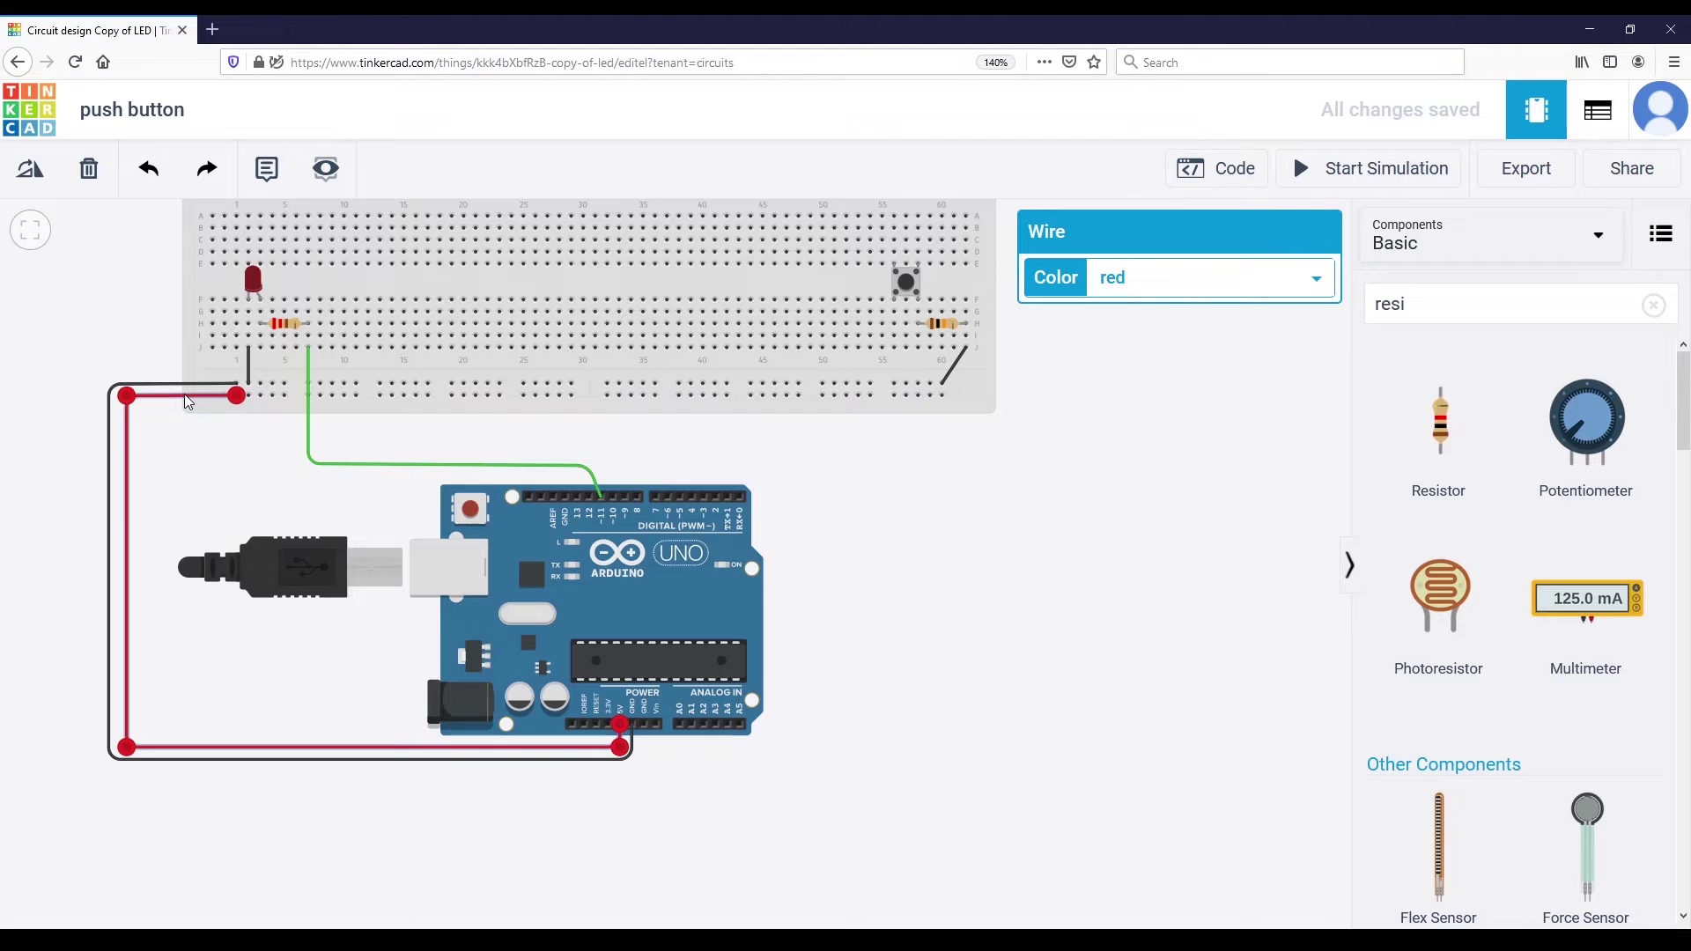
click(186, 446)
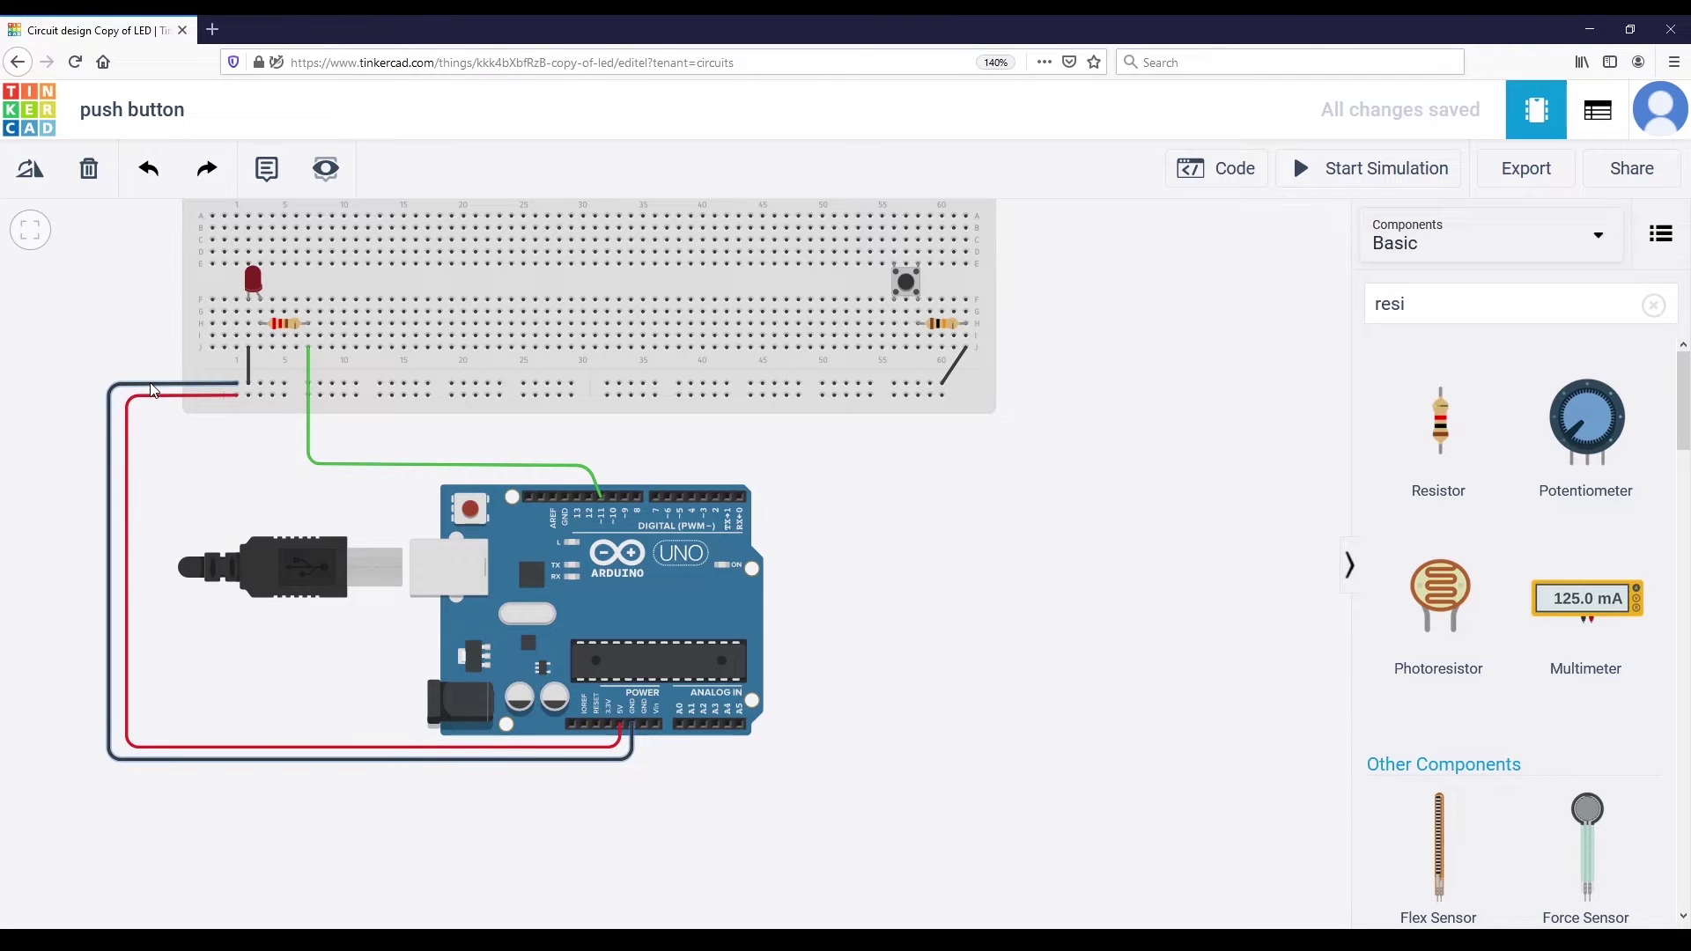
Step: Wire breadboard hole J56 in the pushbutton's column straight down to the lower positive rail and colour the wire red
scroll(641, 733, up, 2)
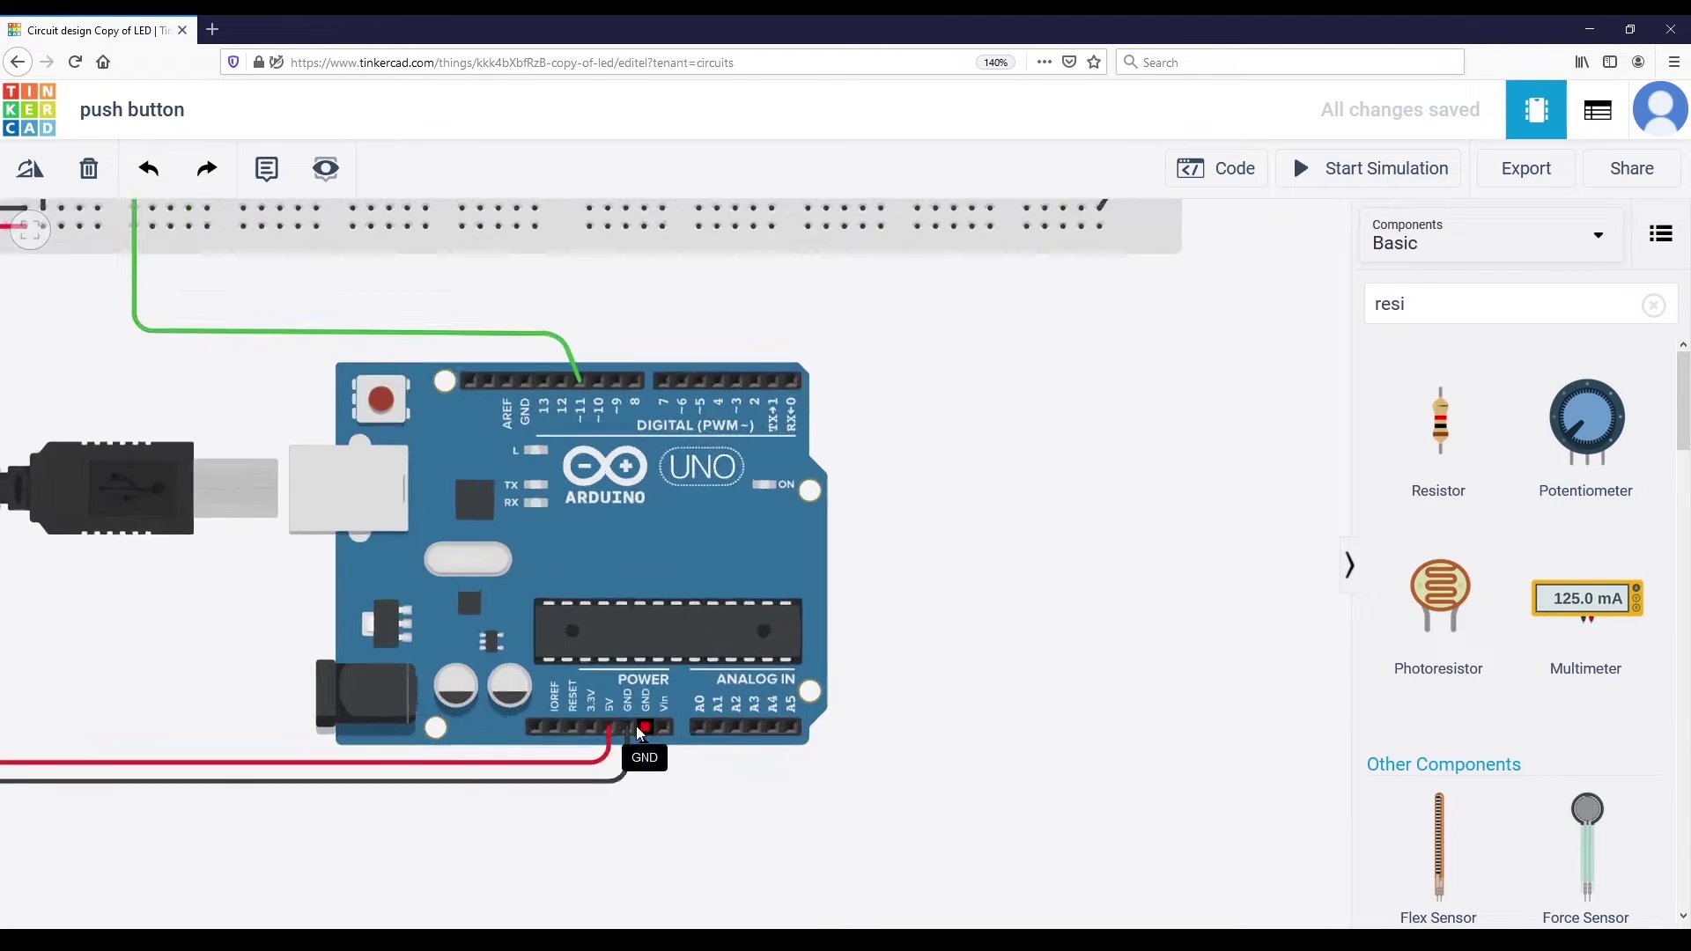
scroll(599, 735, down, 3)
scroll(449, 651, up, 1)
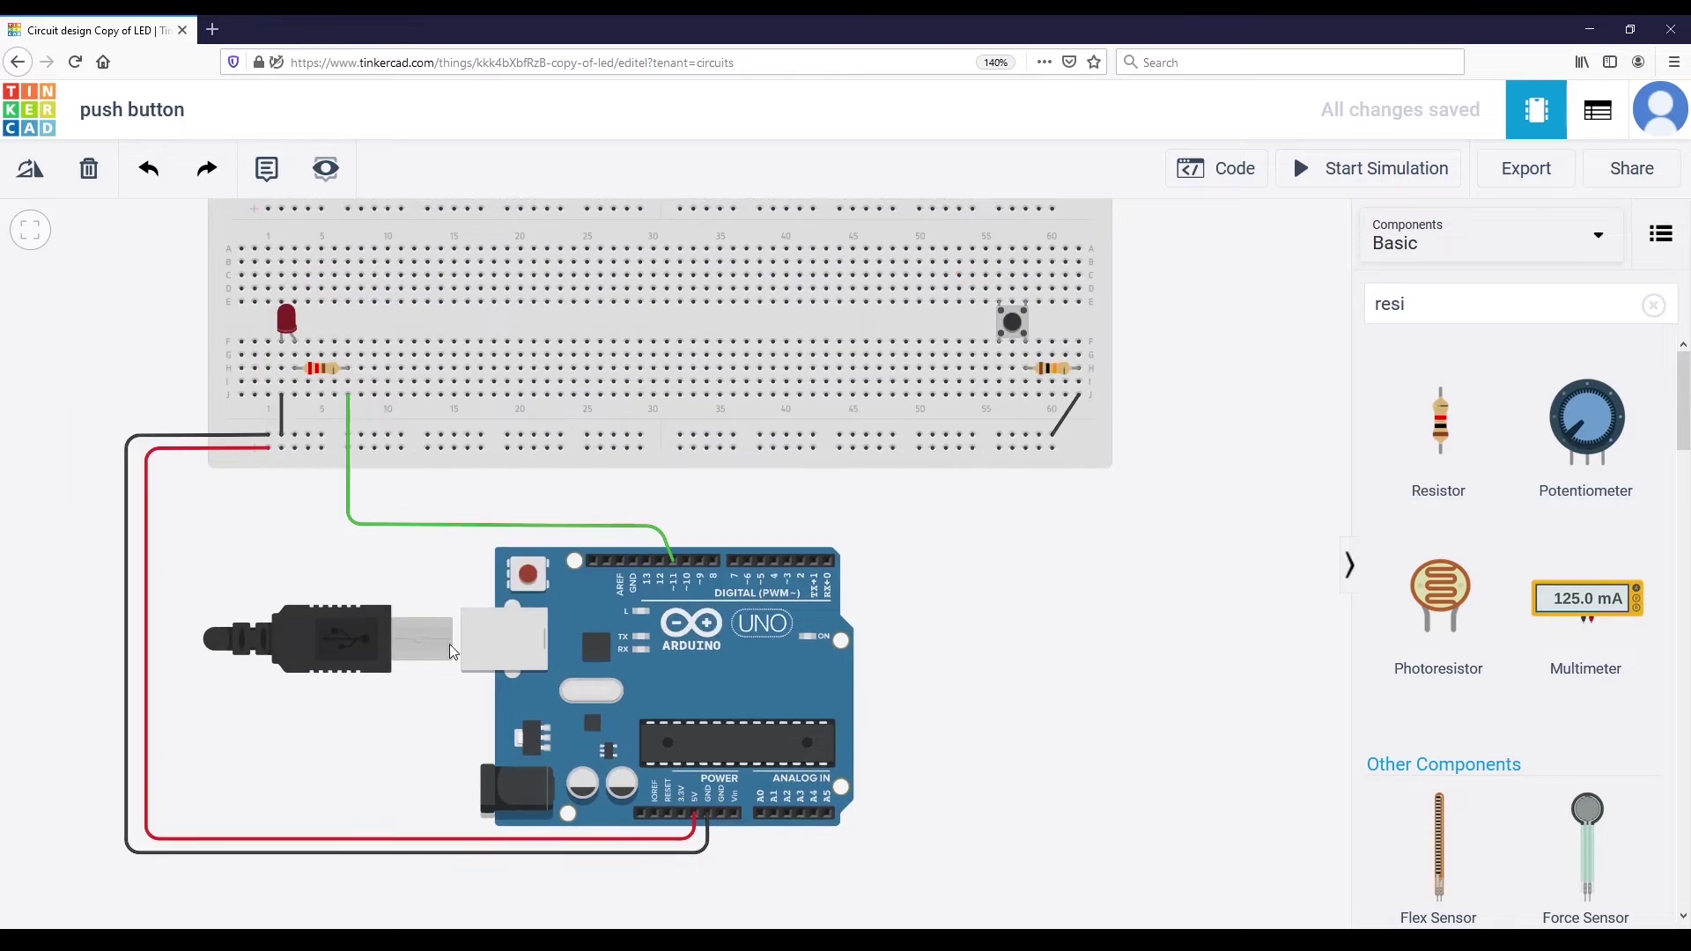
scroll(418, 577, up, 3)
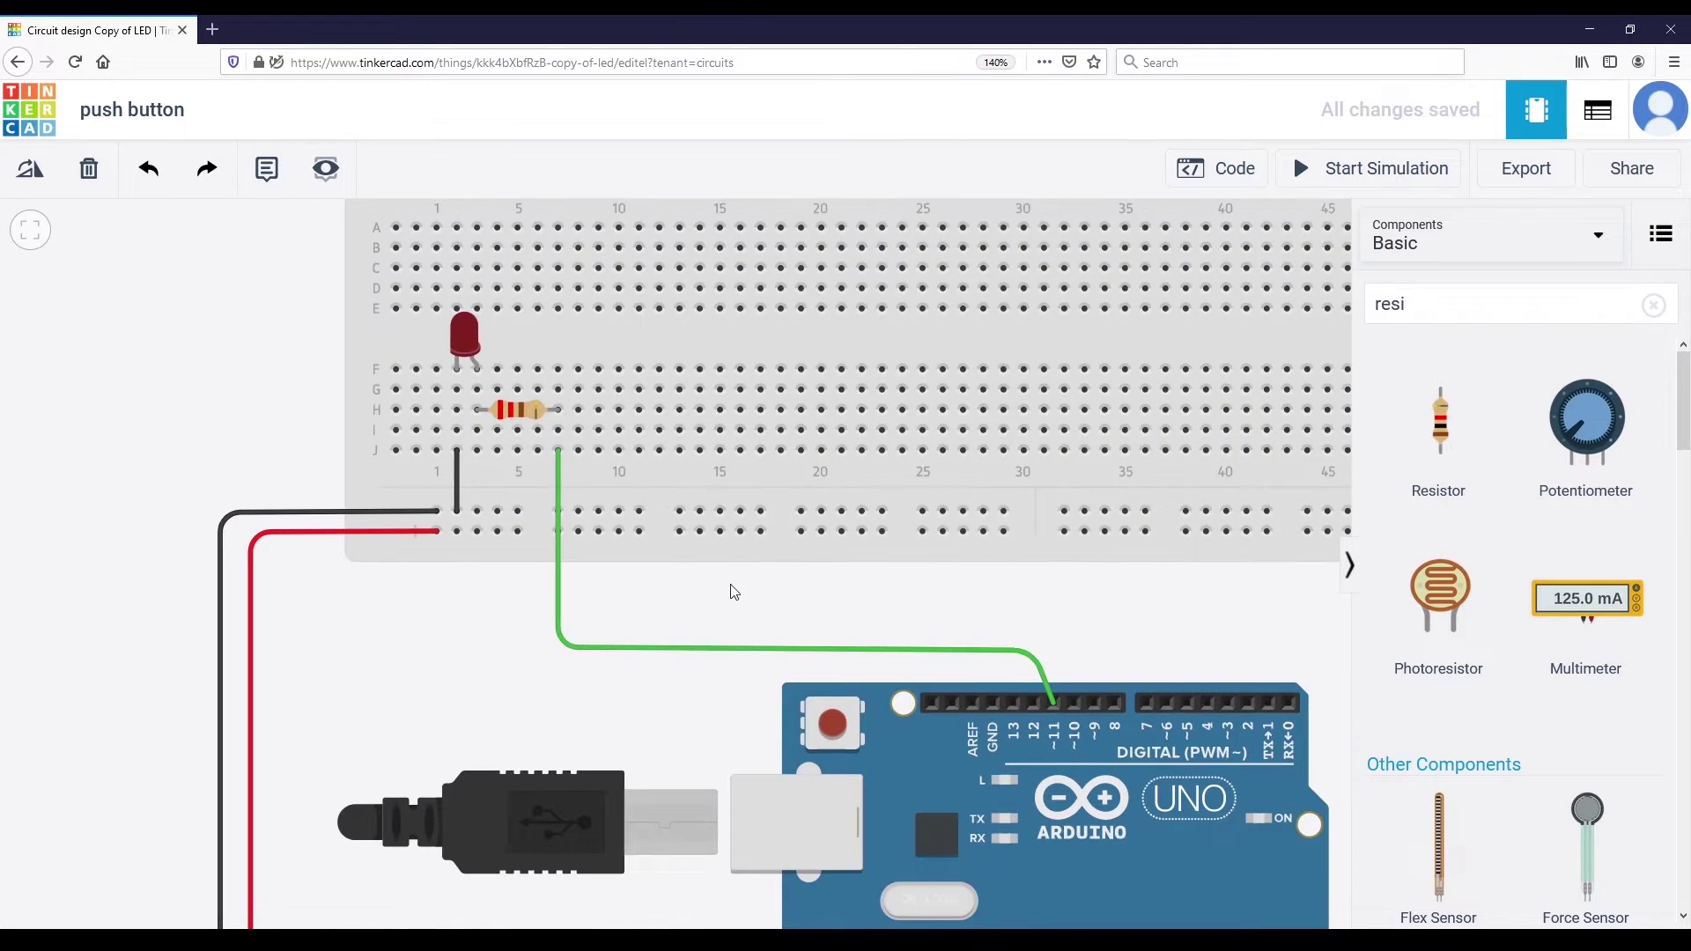
drag(733, 592, 320, 558)
scroll(330, 541, down, 1)
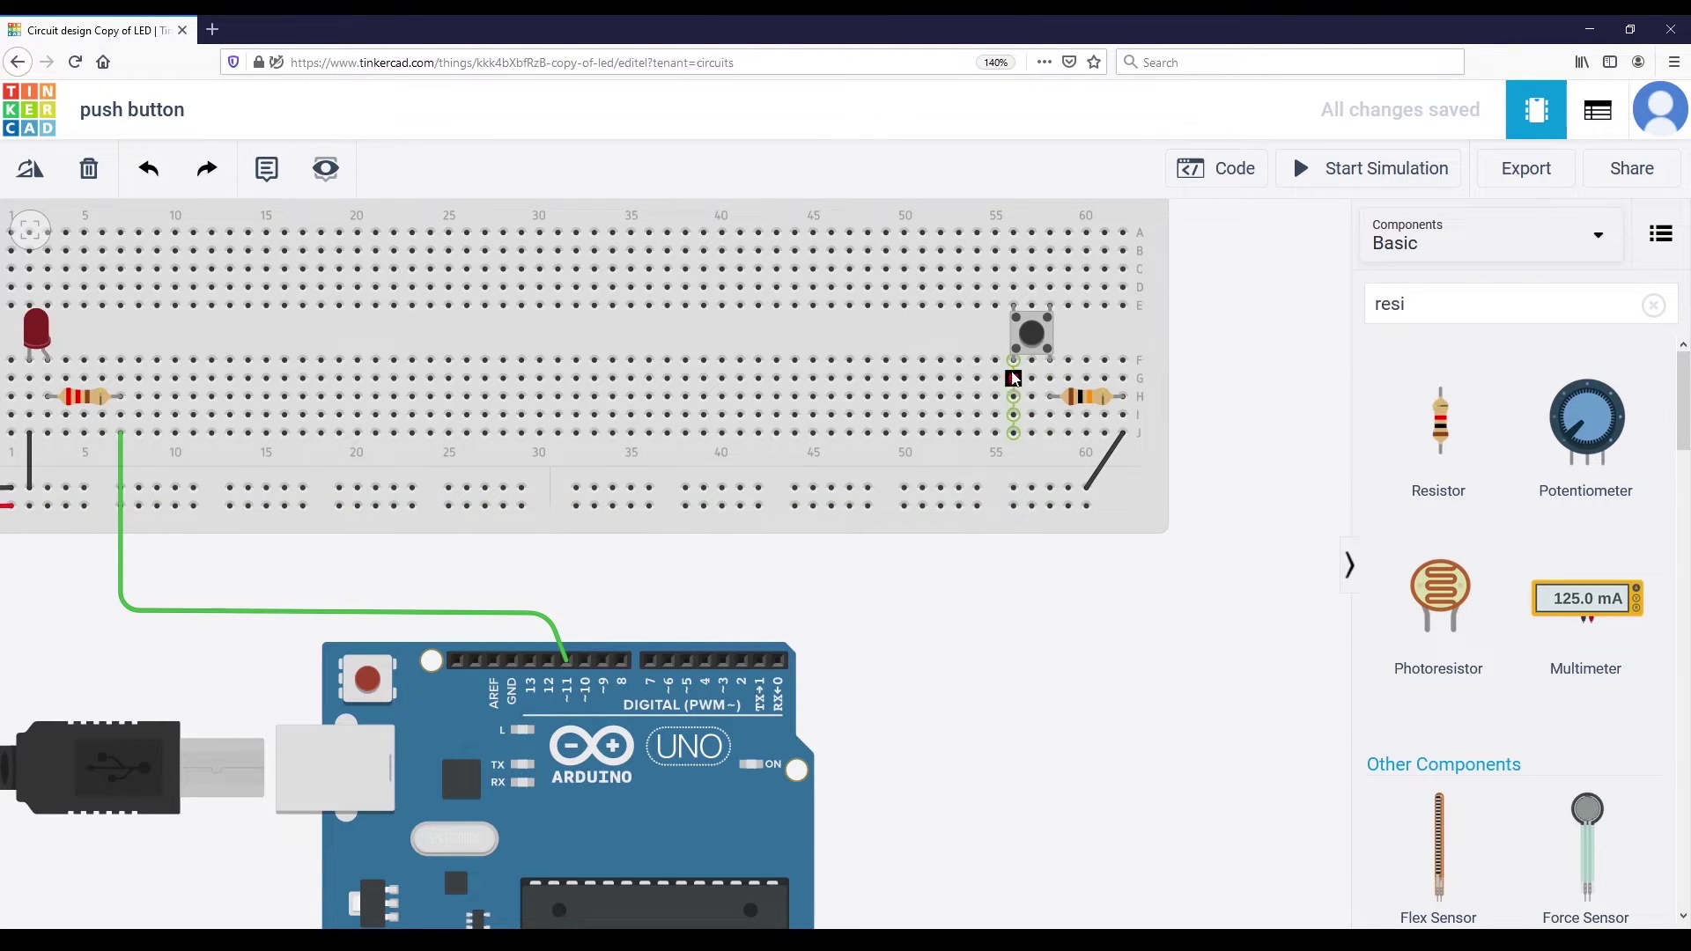
click(1013, 433)
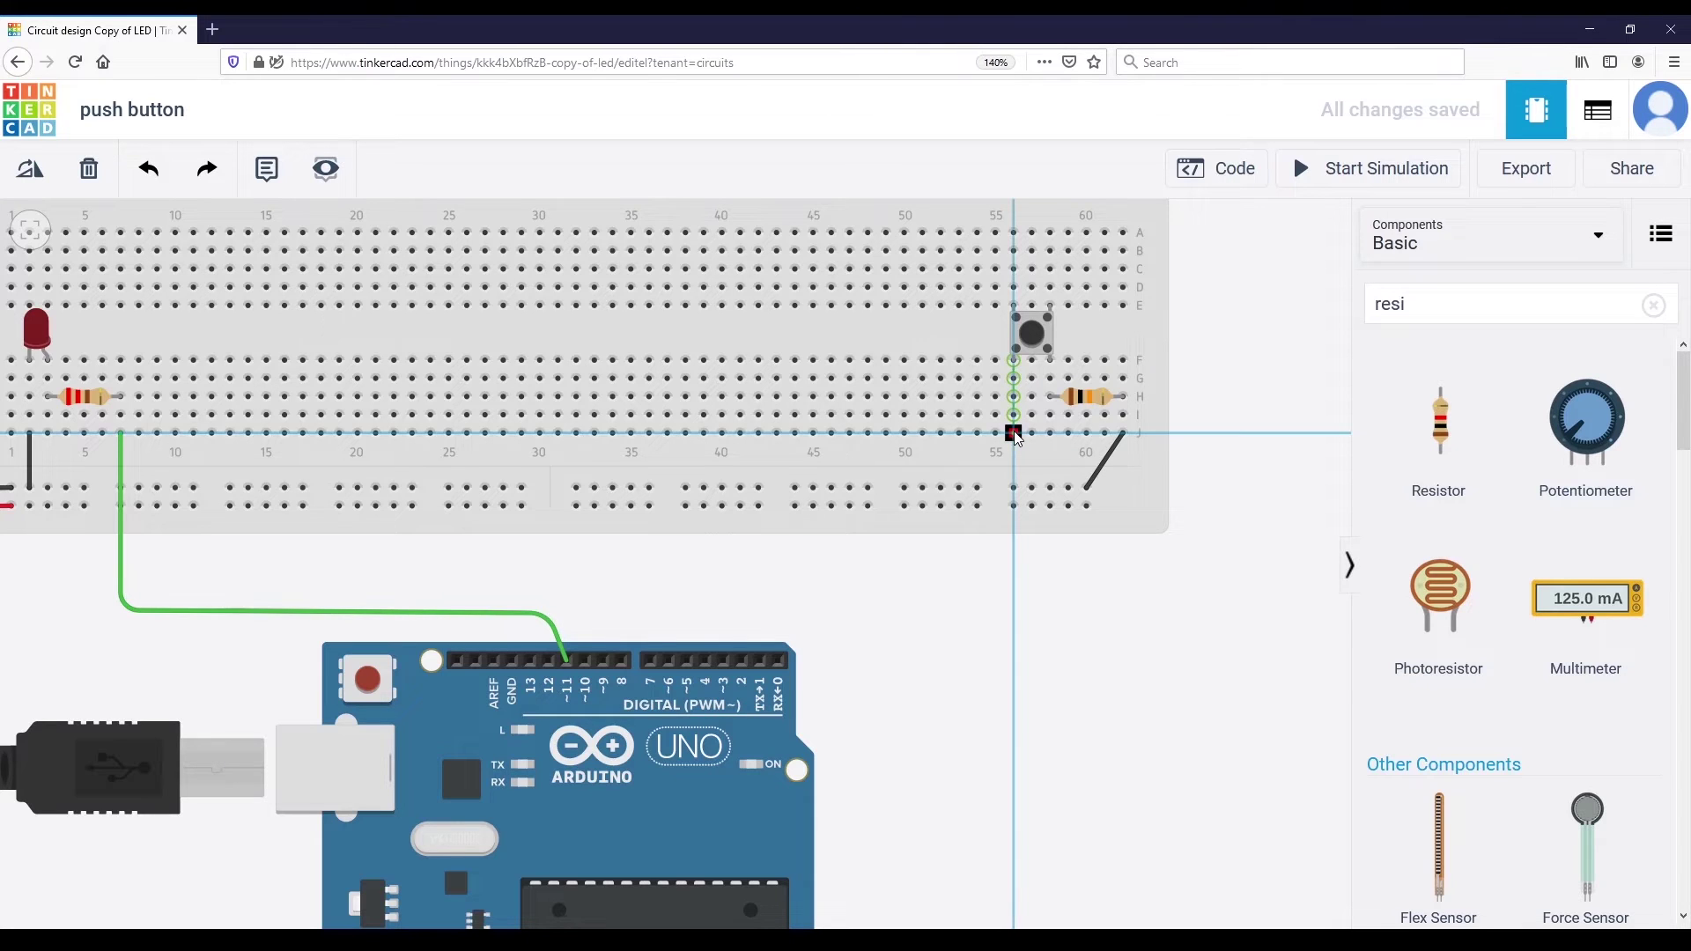
click(1013, 506)
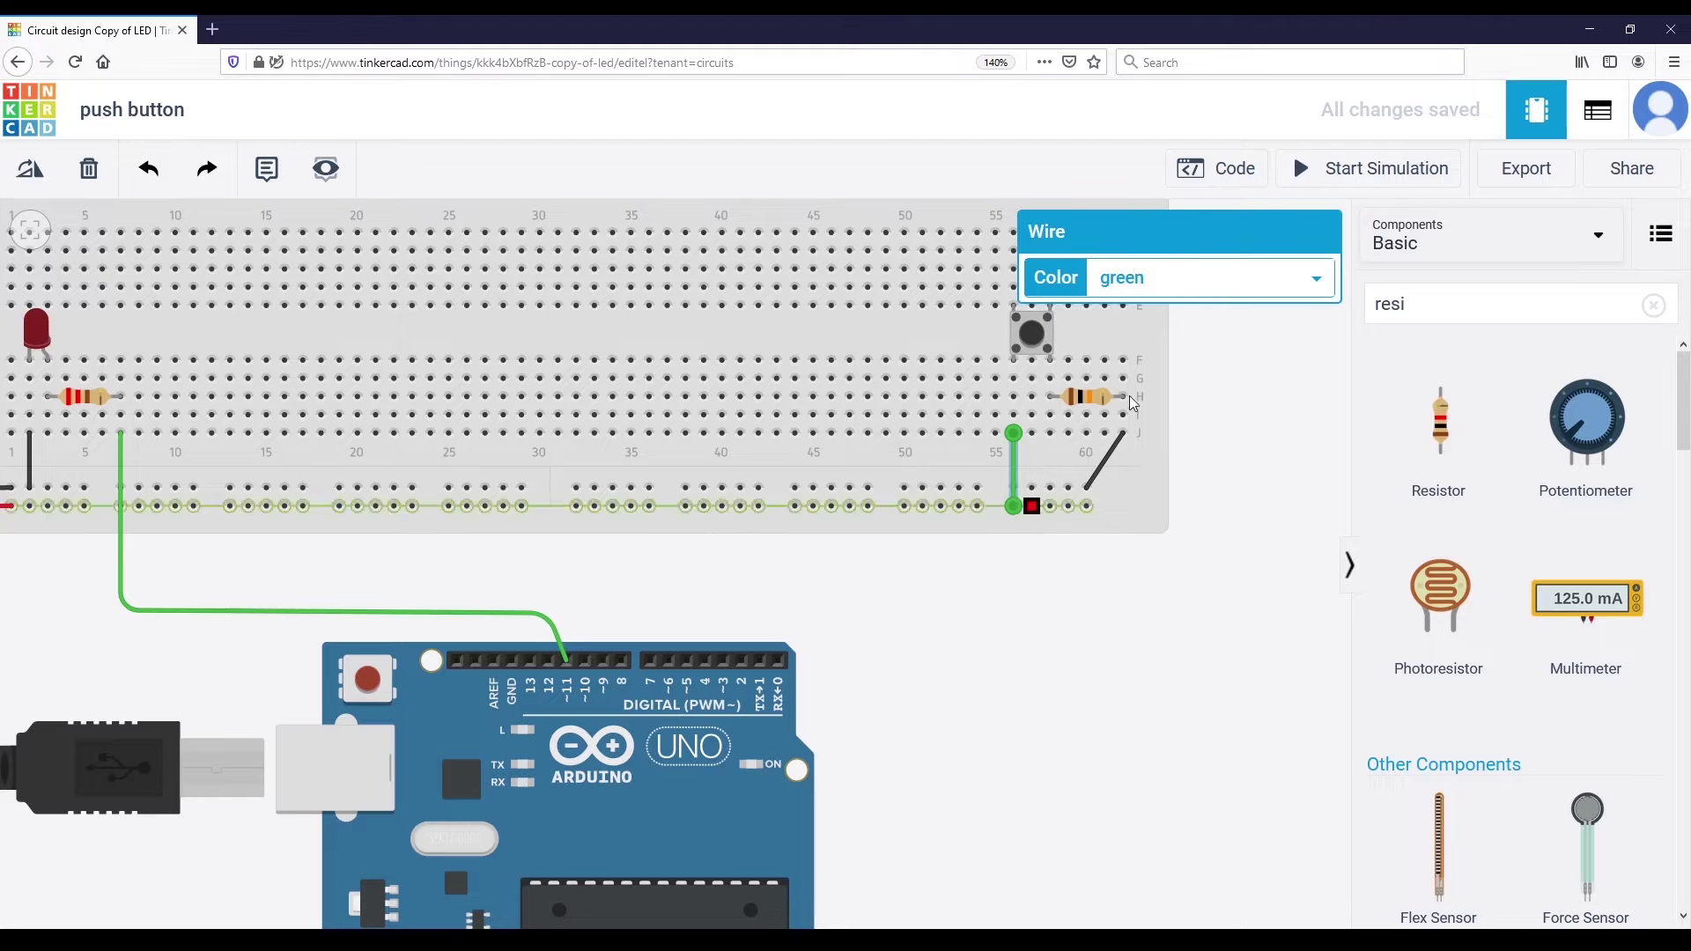
click(1149, 291)
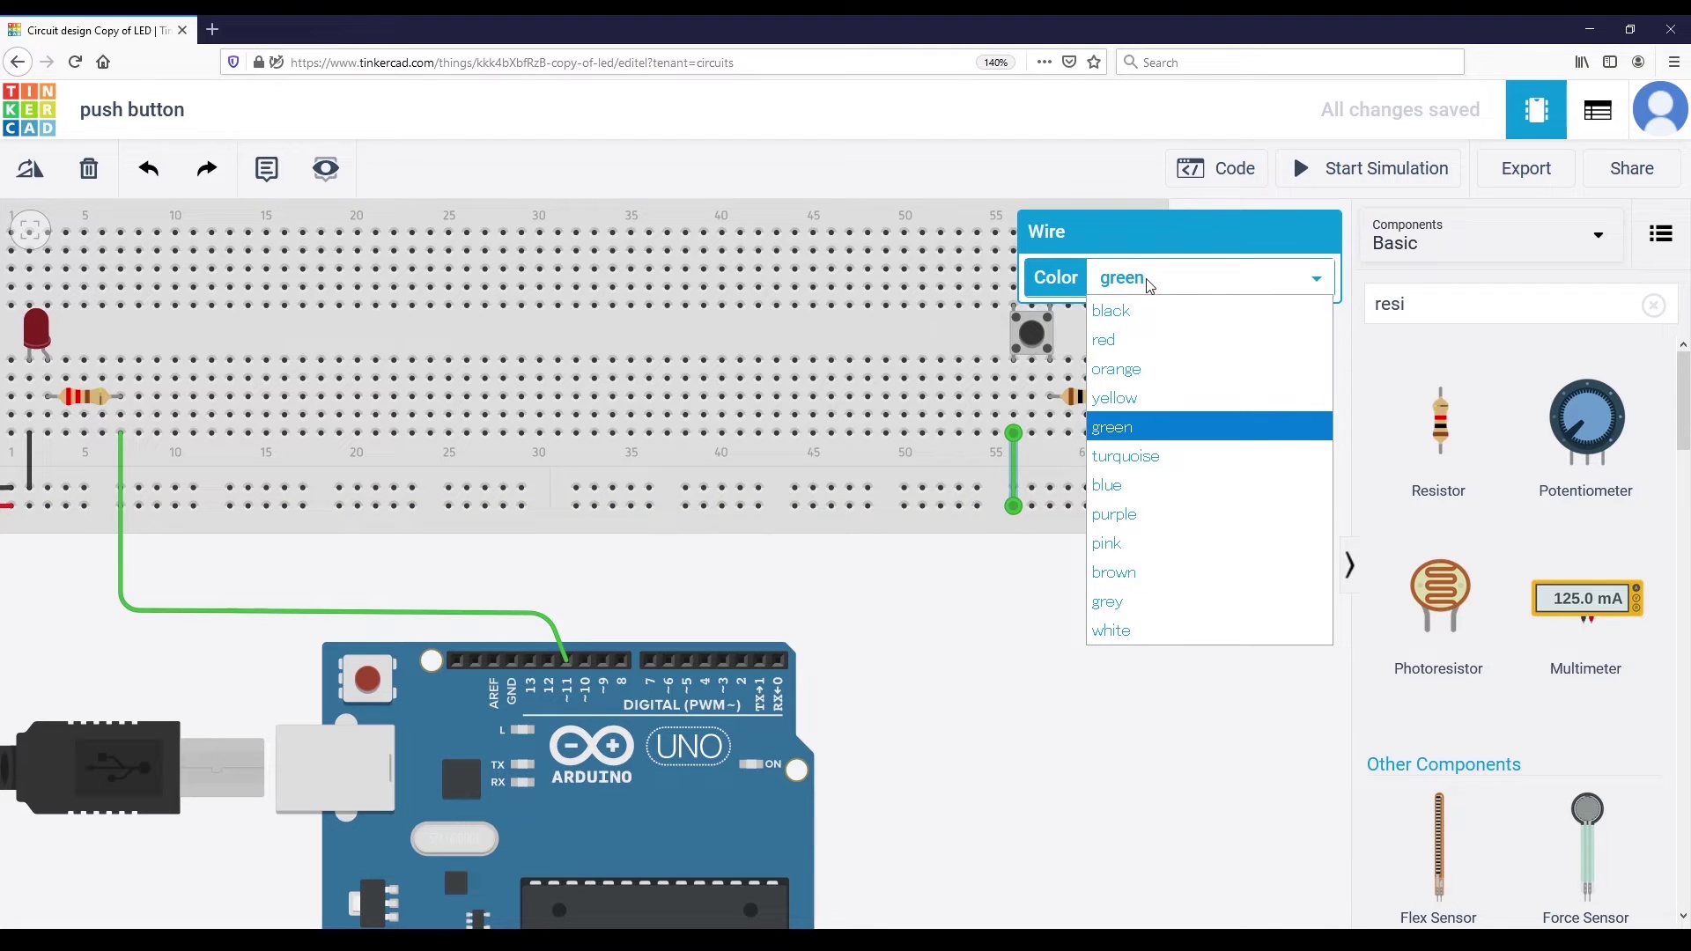
click(1125, 338)
click(1237, 478)
Step: Run a green wire from breadboard hole A58 above the pushbutton around the breadboard's end to the Arduino's digital pin 2
drag(1231, 476, 1359, 432)
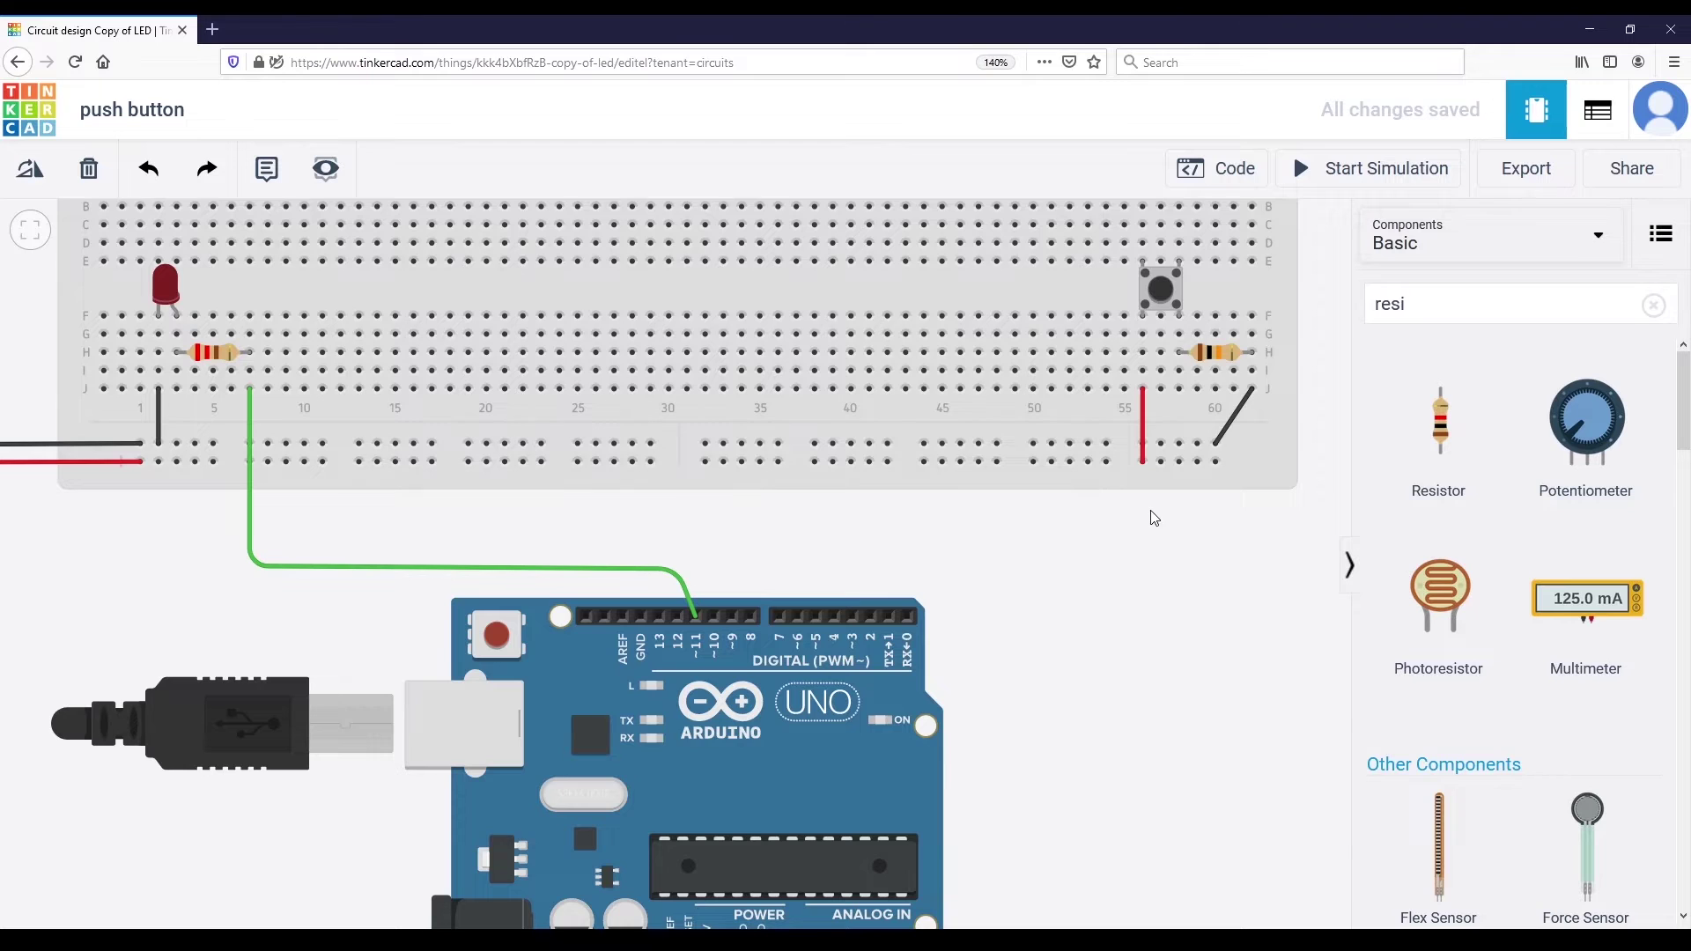
drag(1151, 514, 1038, 596)
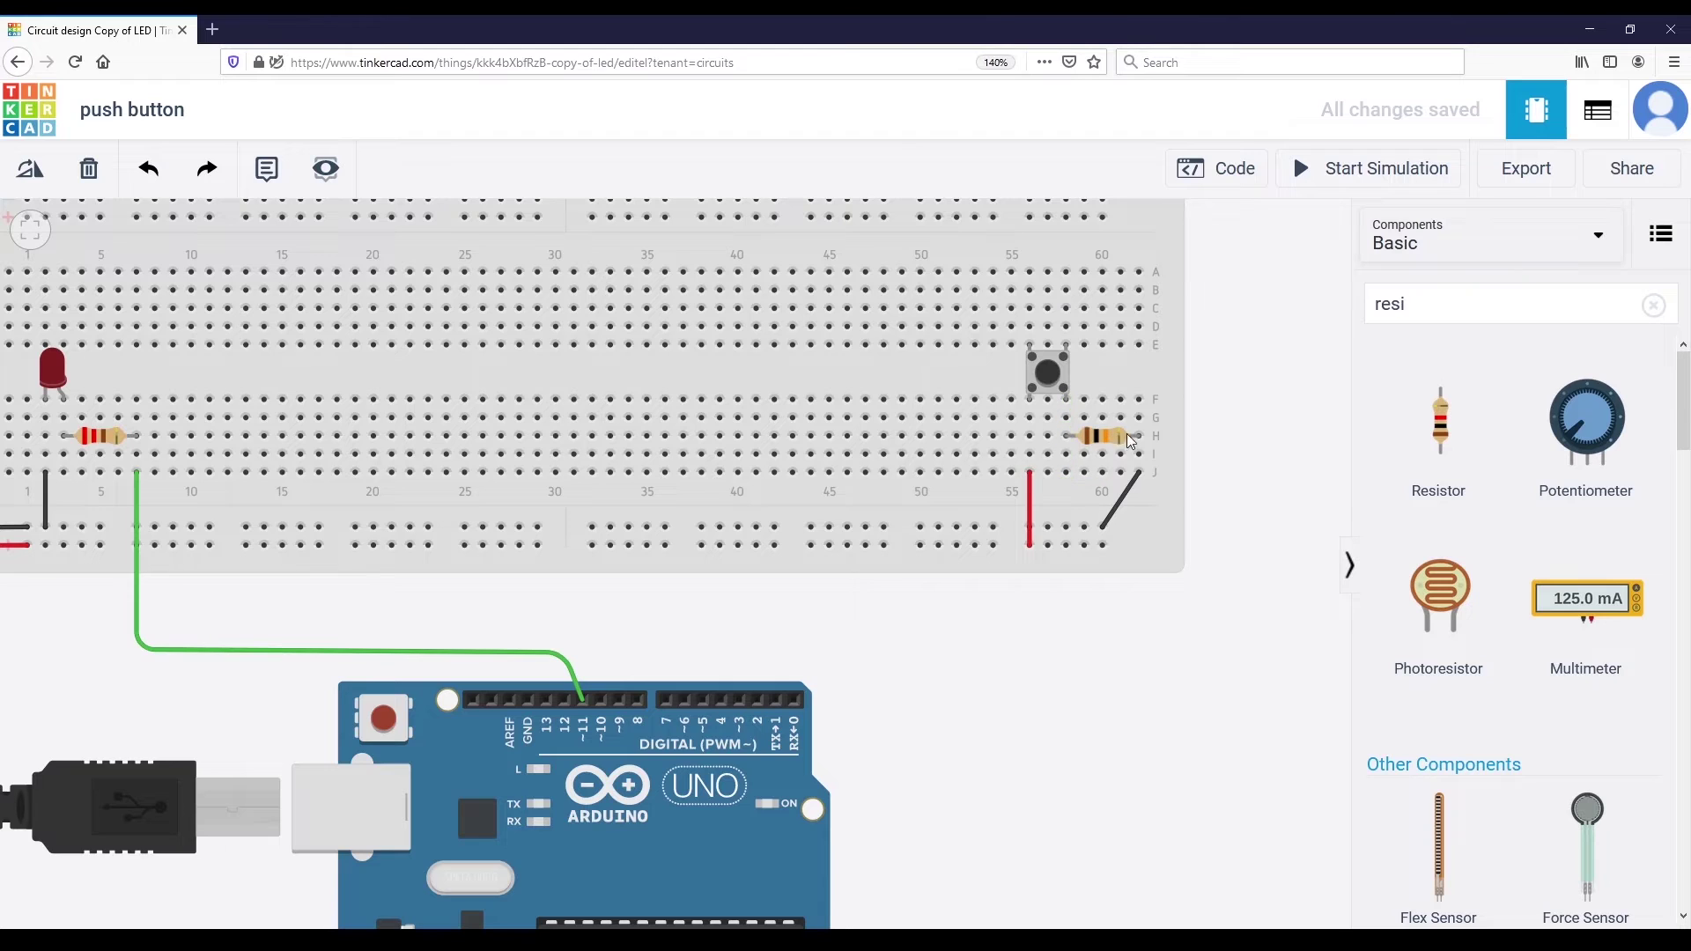
click(1066, 272)
click(1067, 246)
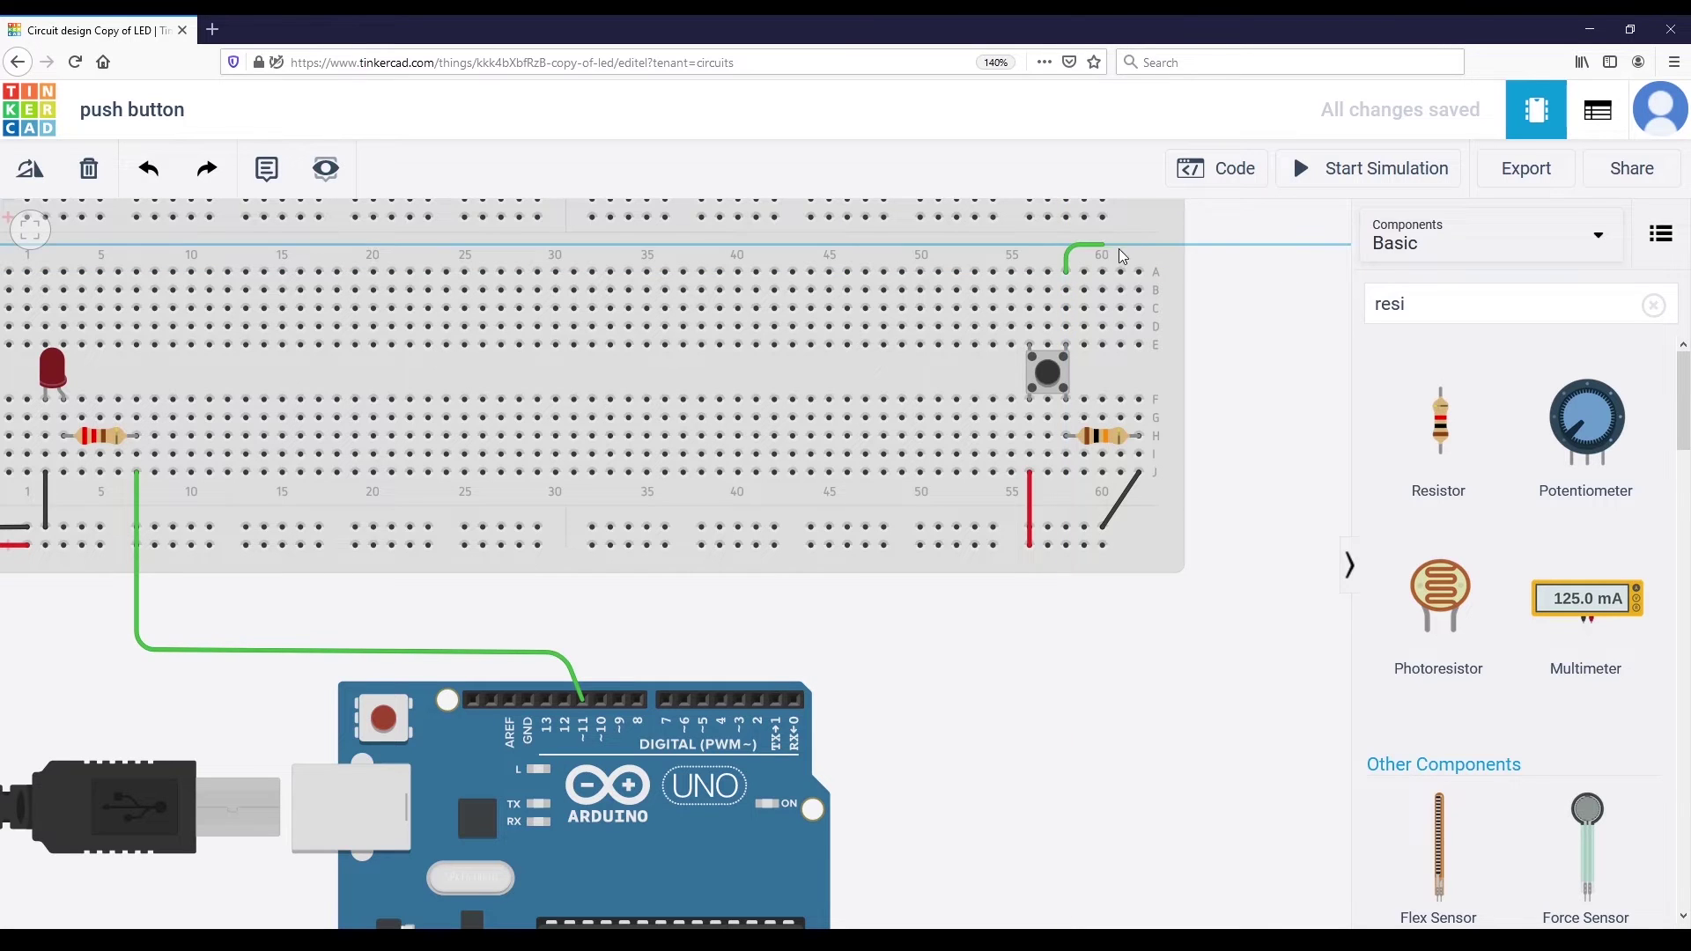
click(1202, 244)
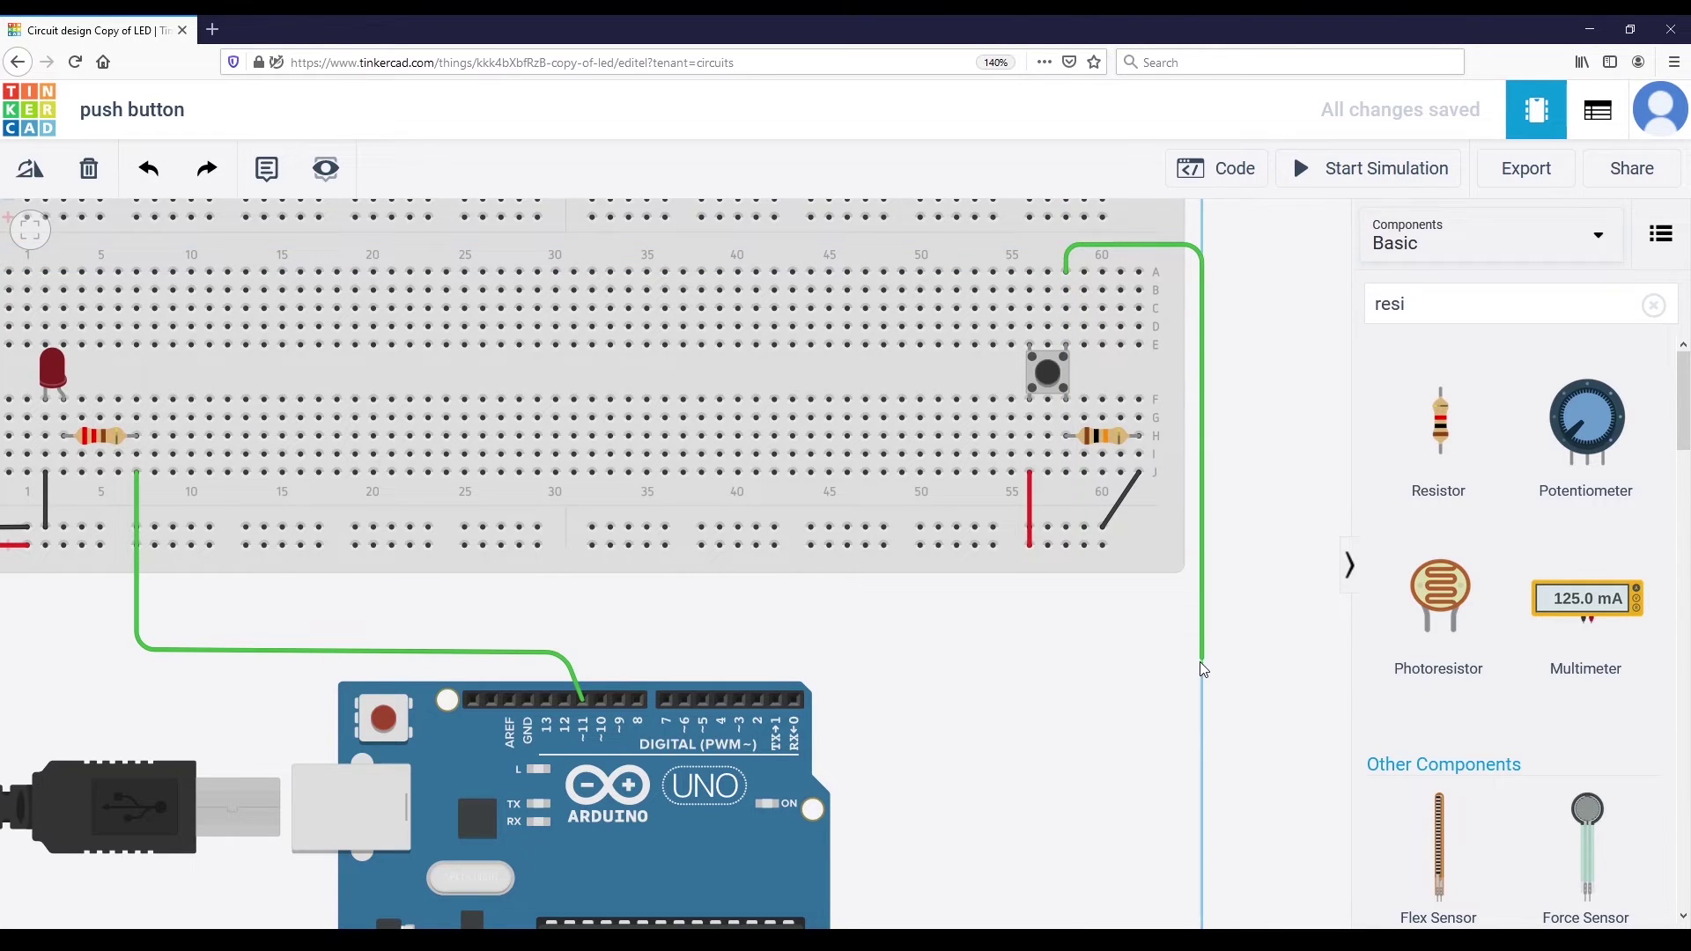
click(1201, 683)
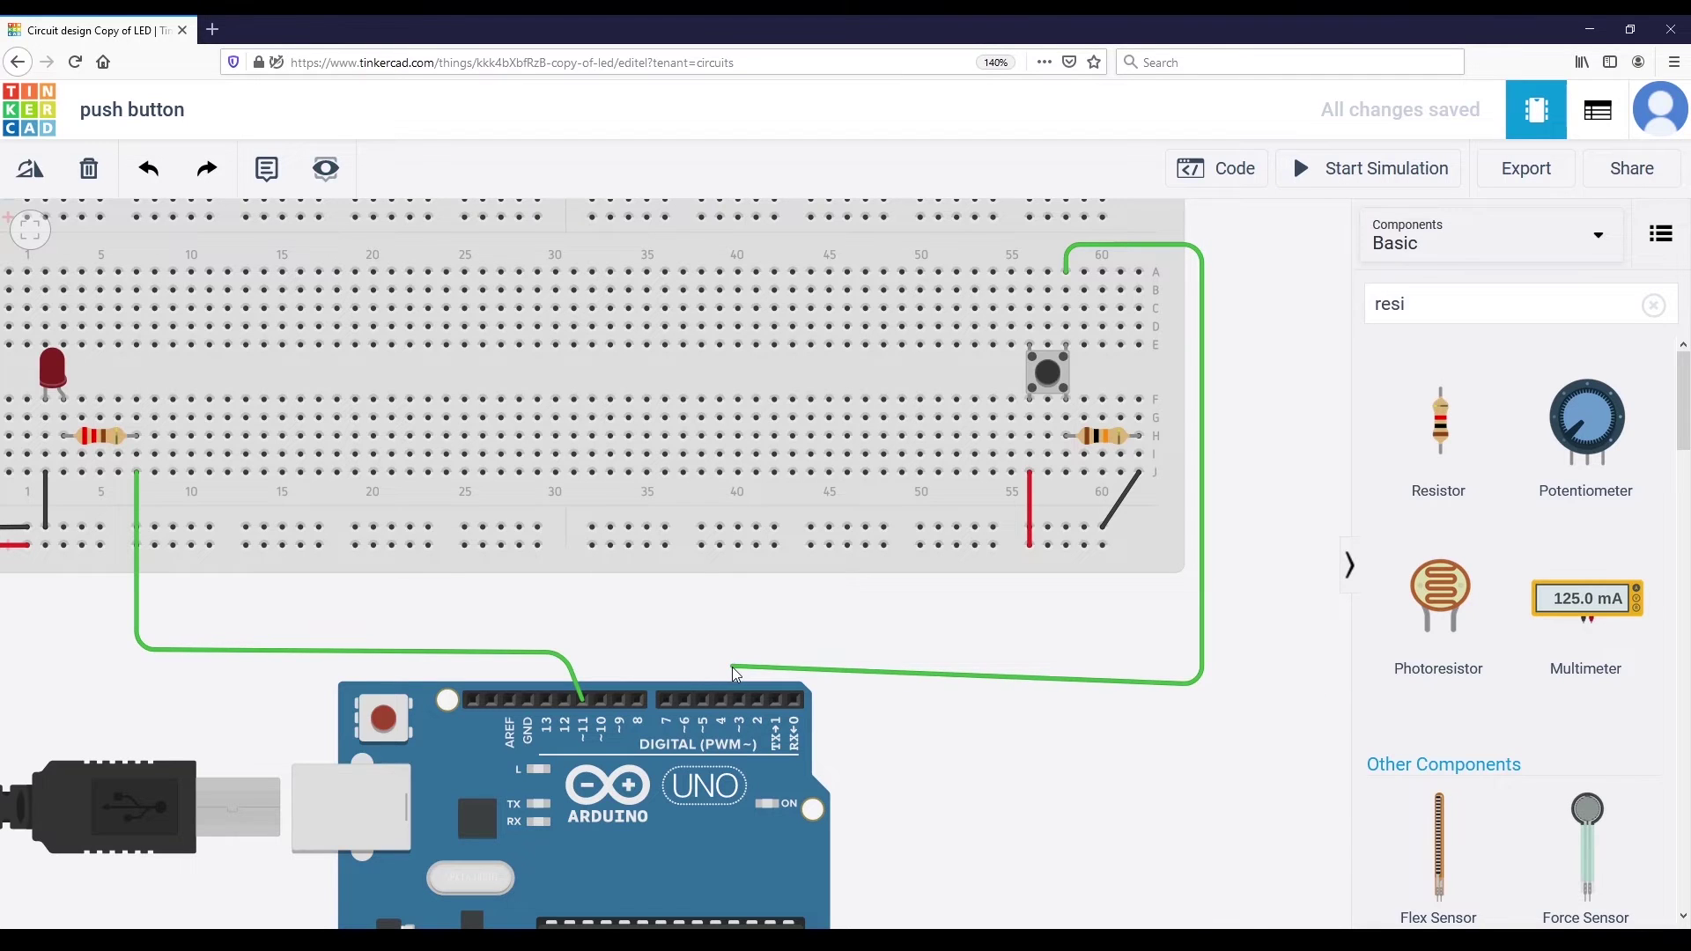
click(755, 665)
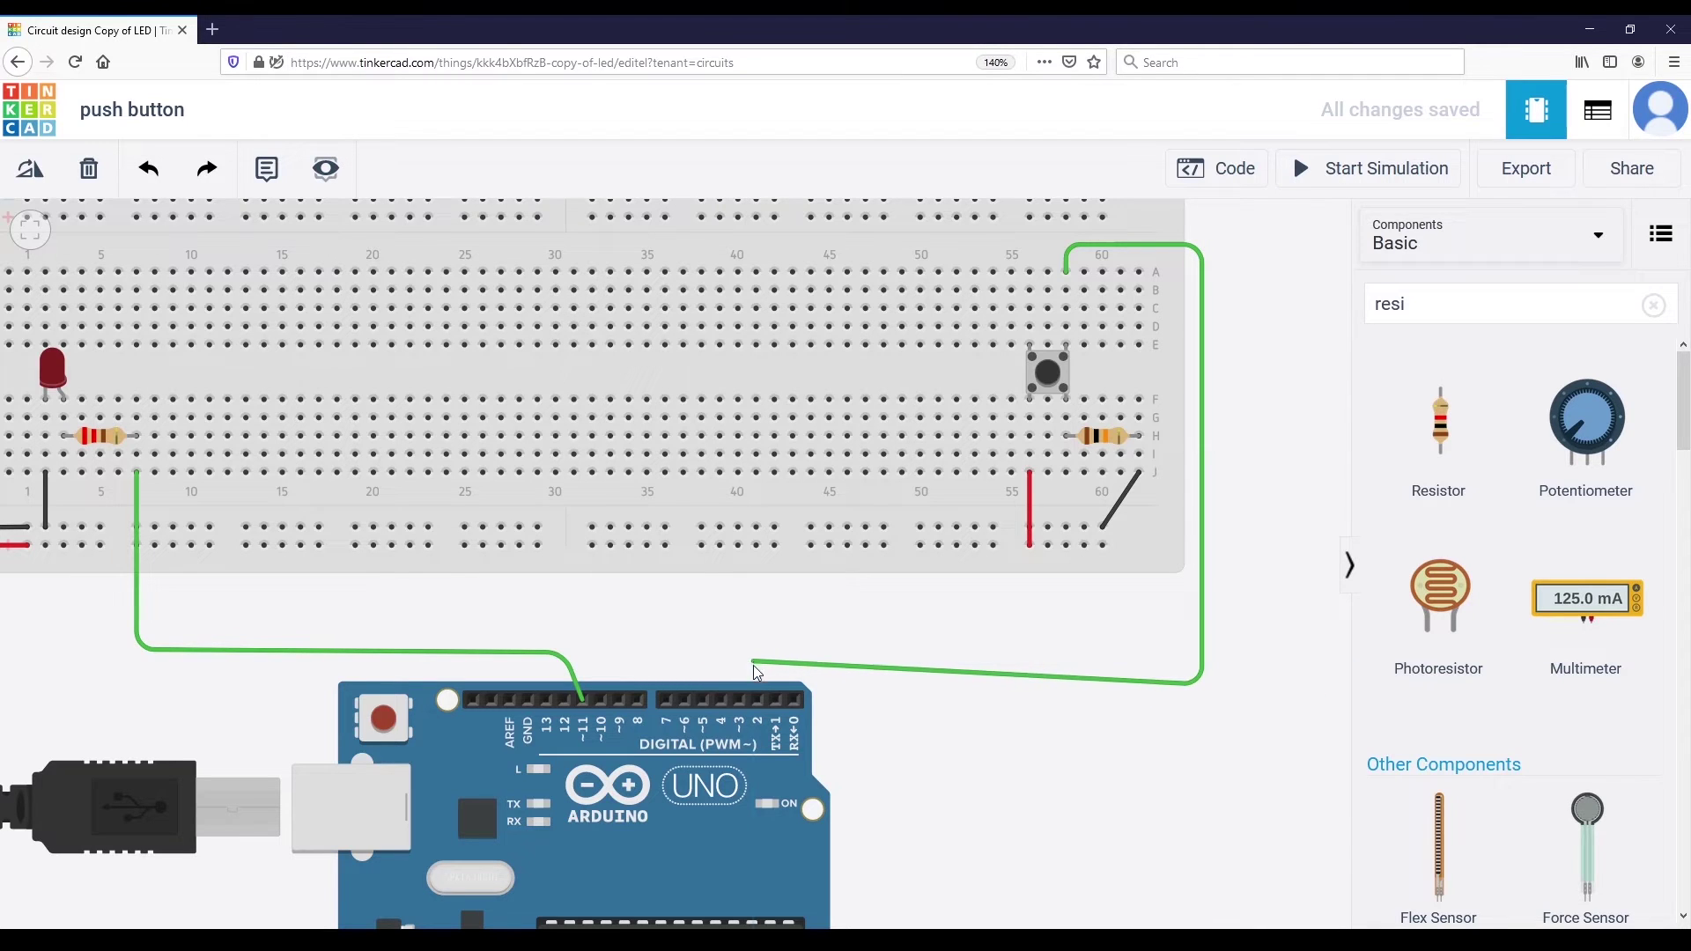
click(757, 702)
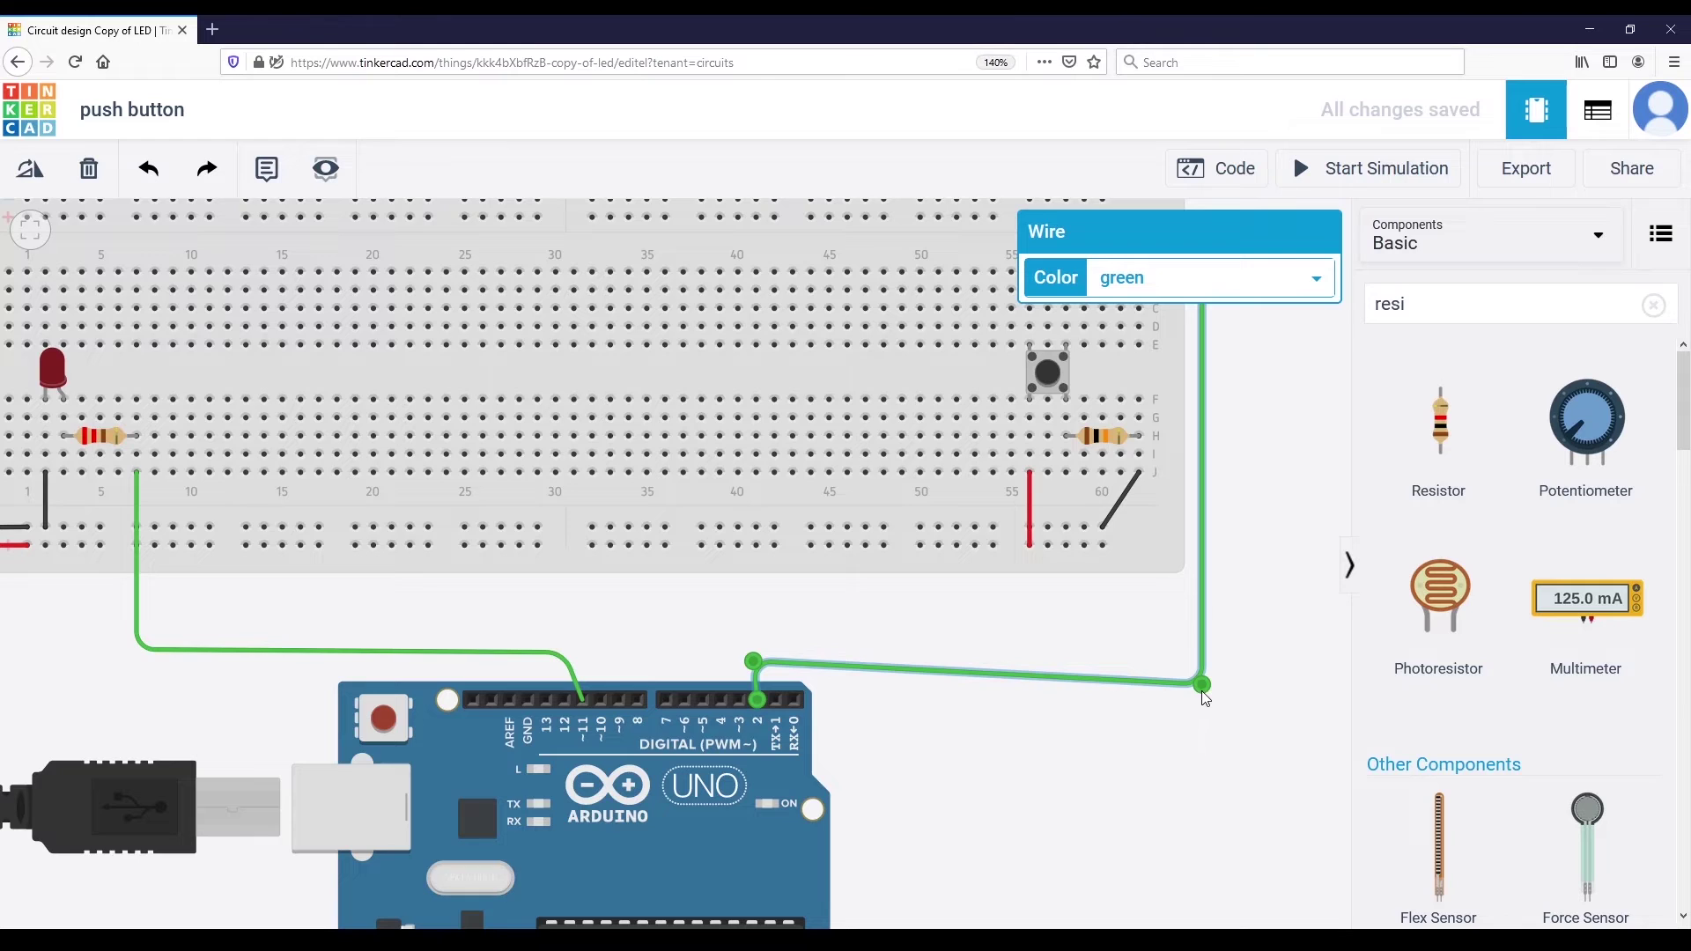
Step: Straighten the bends of the pin 2 wire and shift its vertical run slightly away from the breadboard
drag(1201, 687, 1201, 666)
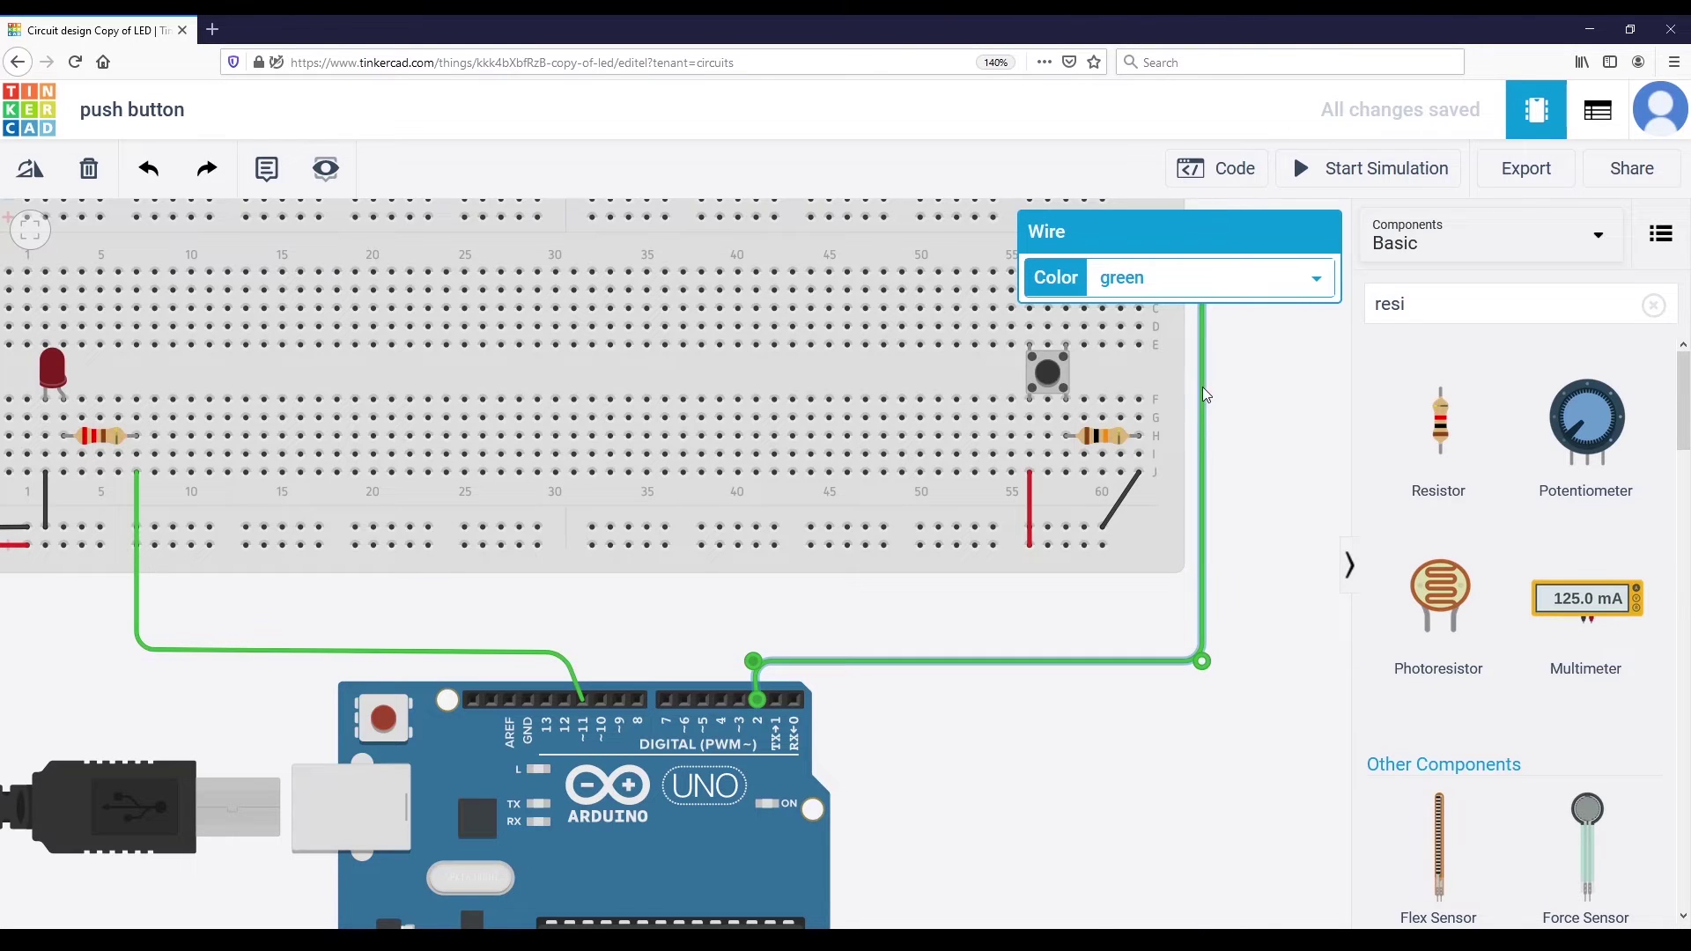
drag(1203, 380, 1211, 381)
click(1255, 413)
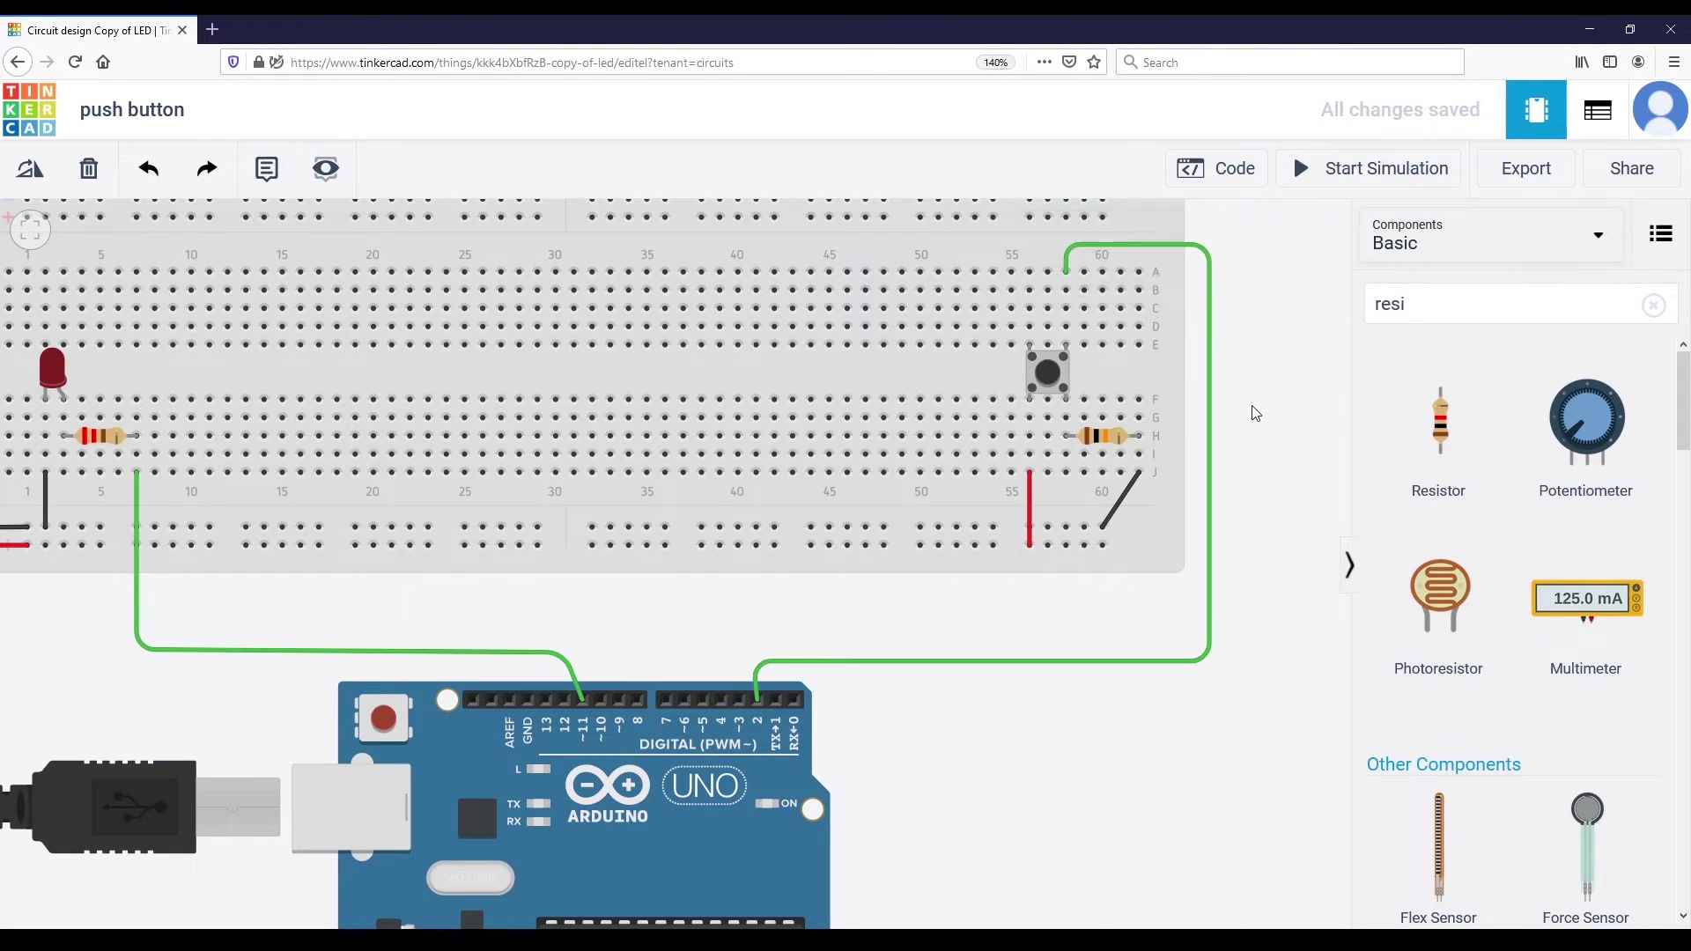
click(757, 668)
drag(757, 667, 755, 661)
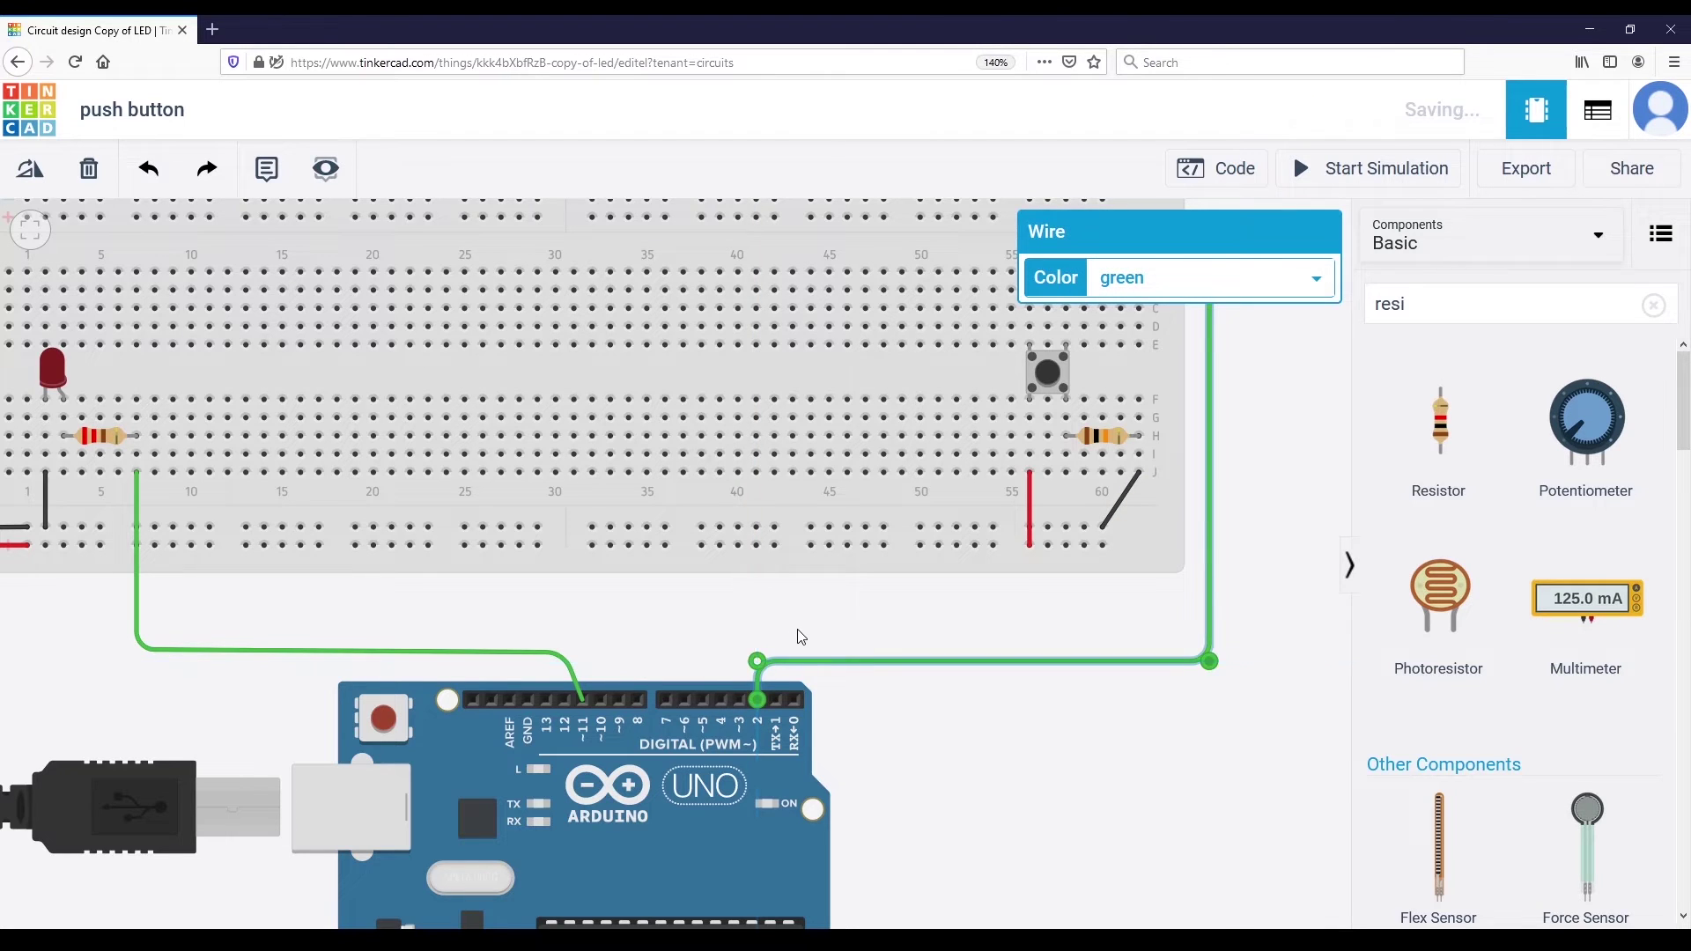
click(798, 635)
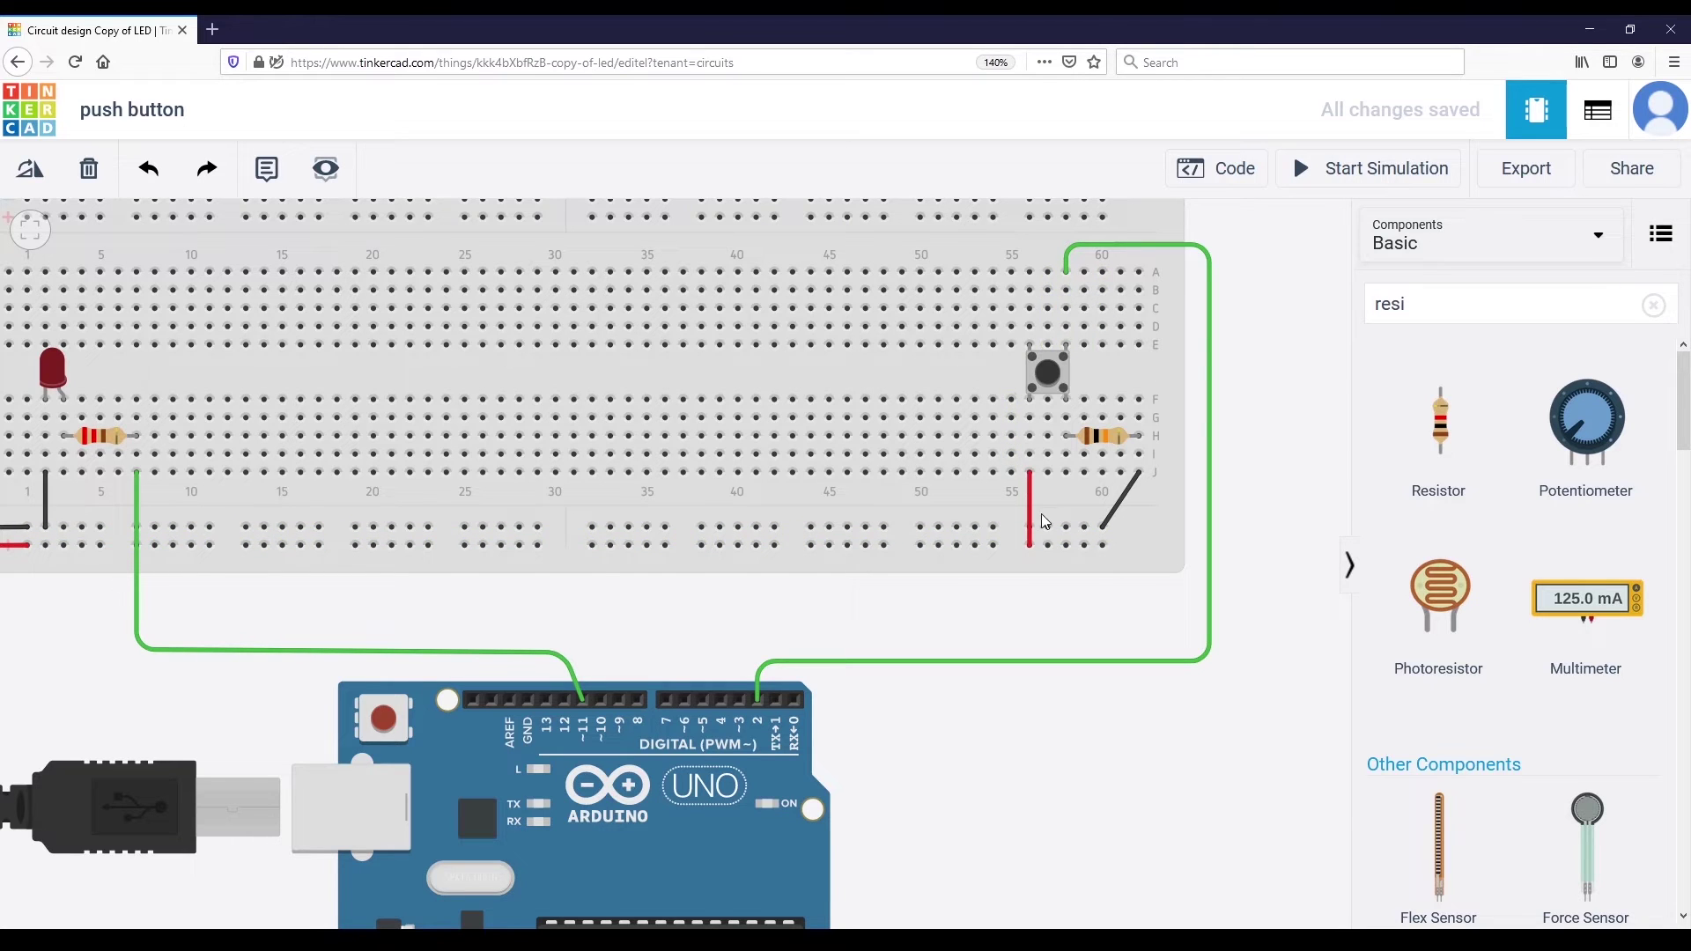
Step: Examine the 10 kΩ resistor and how it connects to the pushbutton terminal, the pin 2 wire and ground
click(1077, 433)
click(1254, 434)
scroll(1111, 376, up, 2)
click(1092, 453)
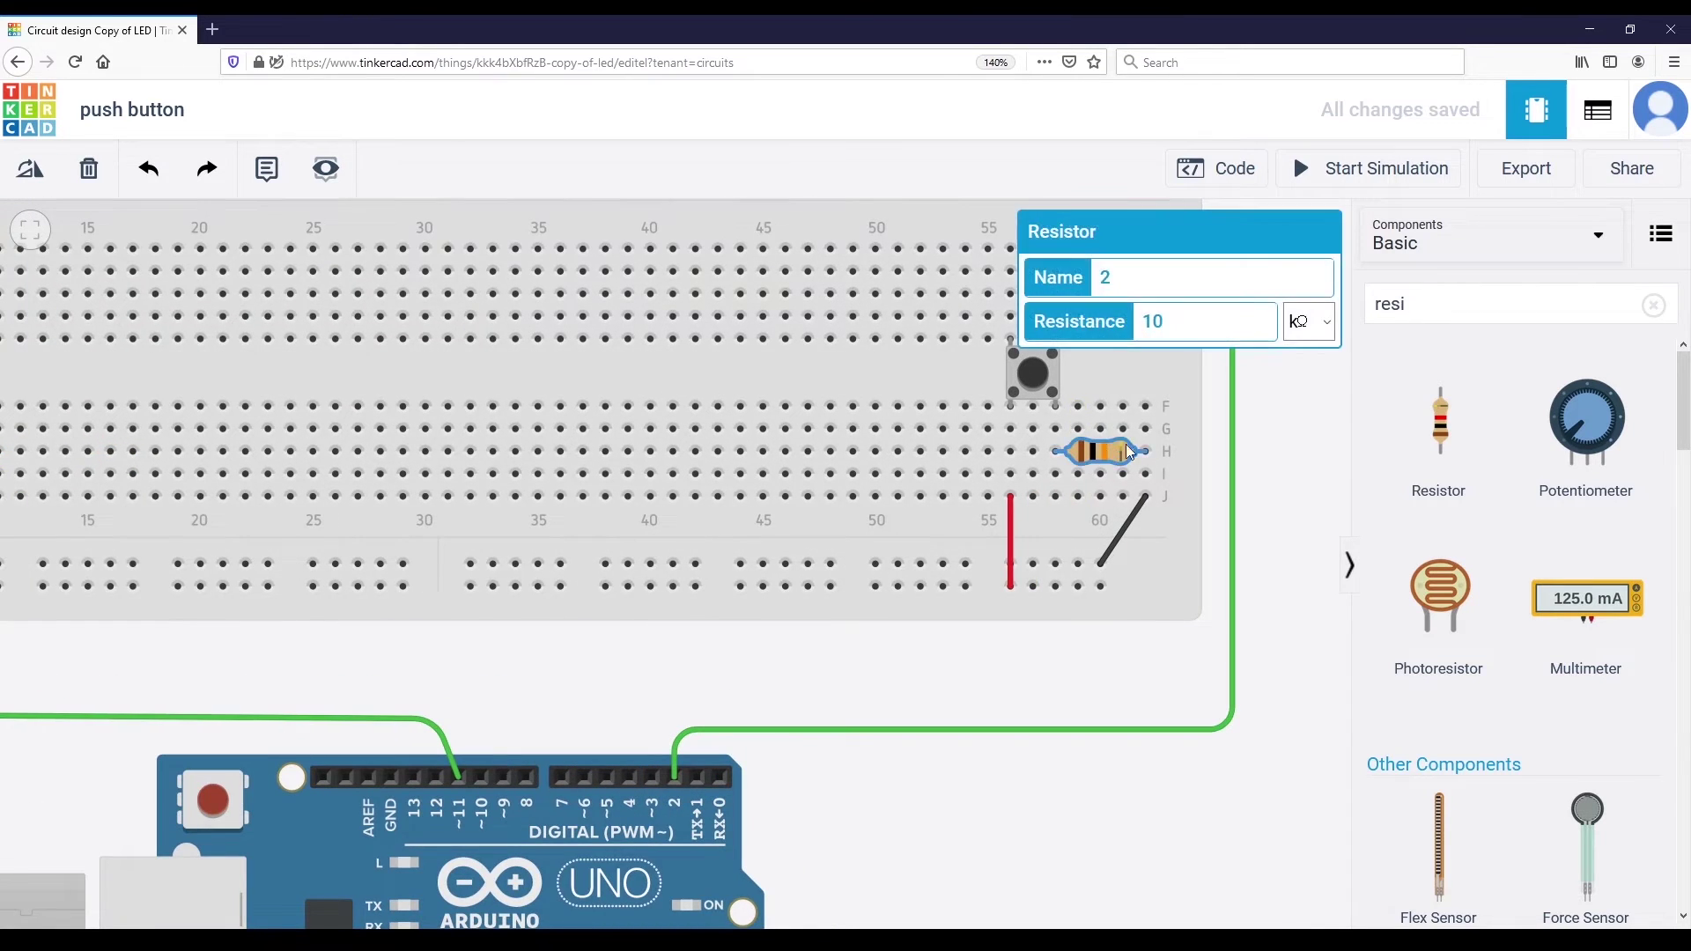
click(1281, 510)
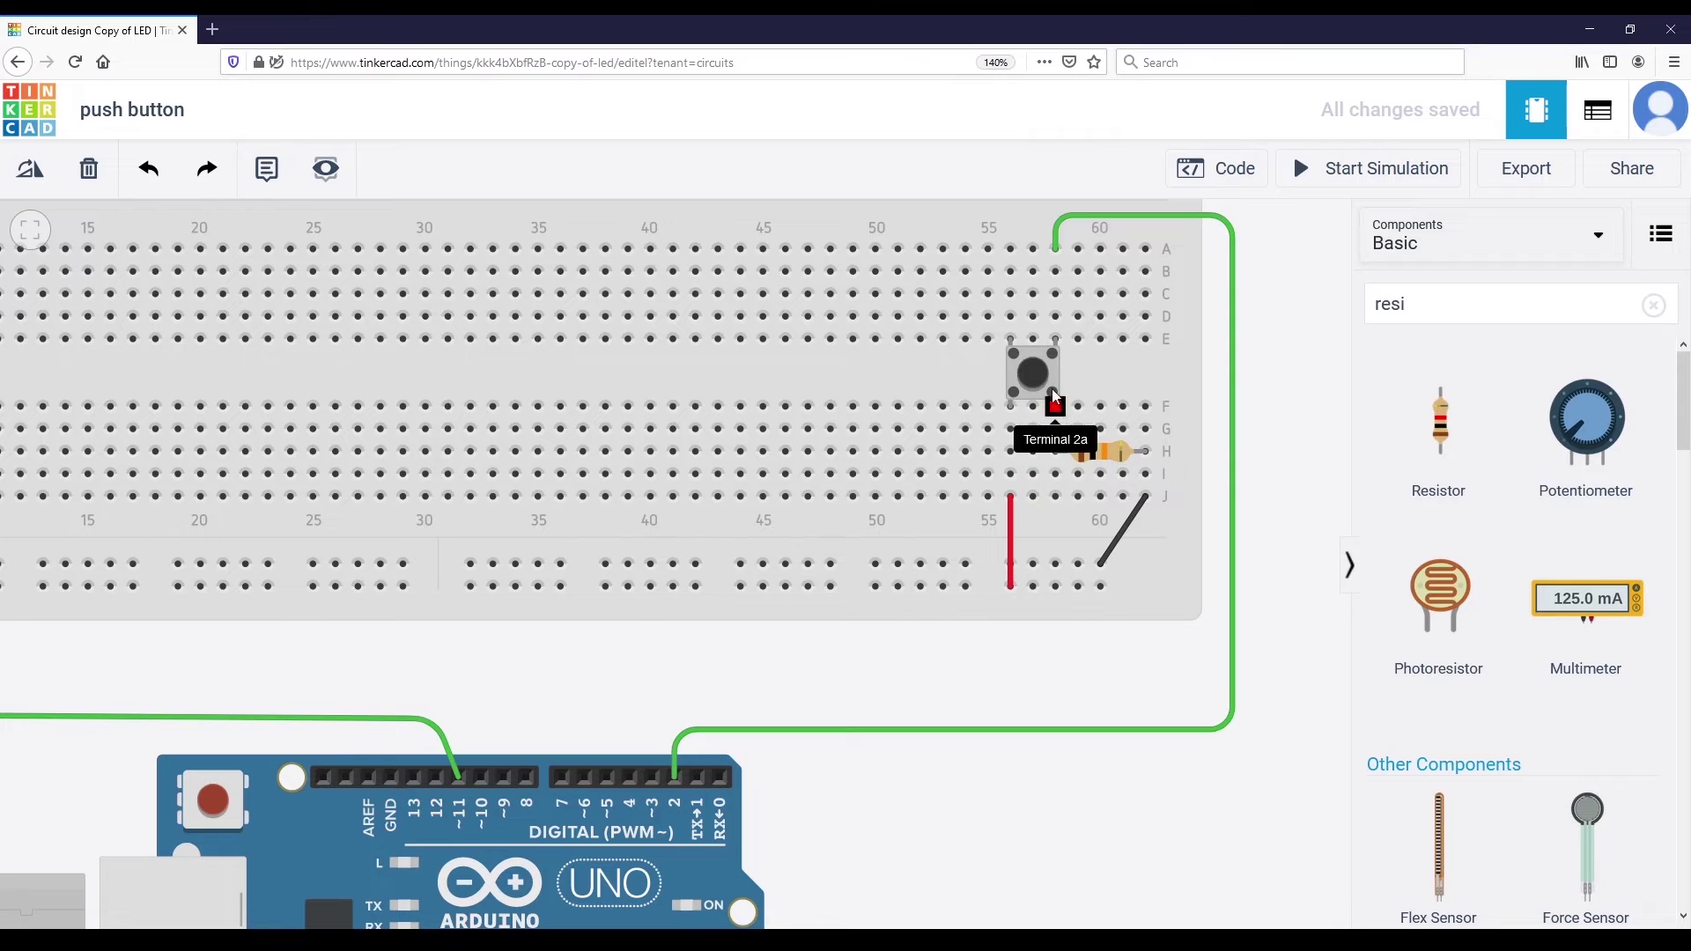
scroll(1090, 365, up, 1)
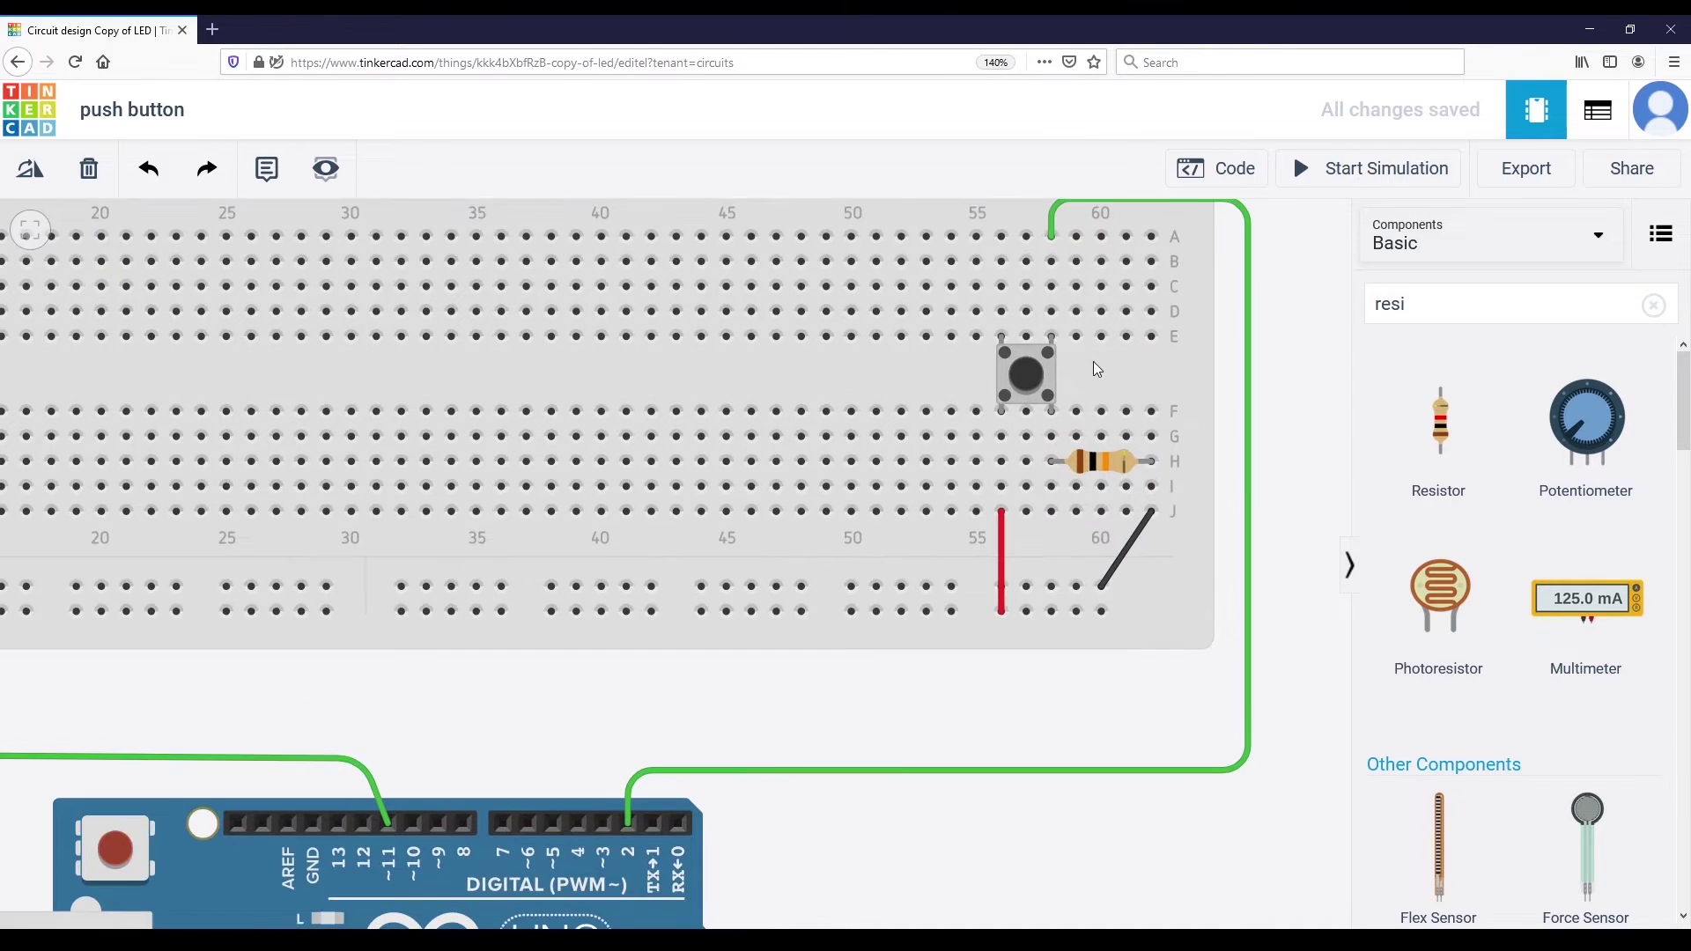
click(1096, 367)
click(1244, 386)
click(1106, 462)
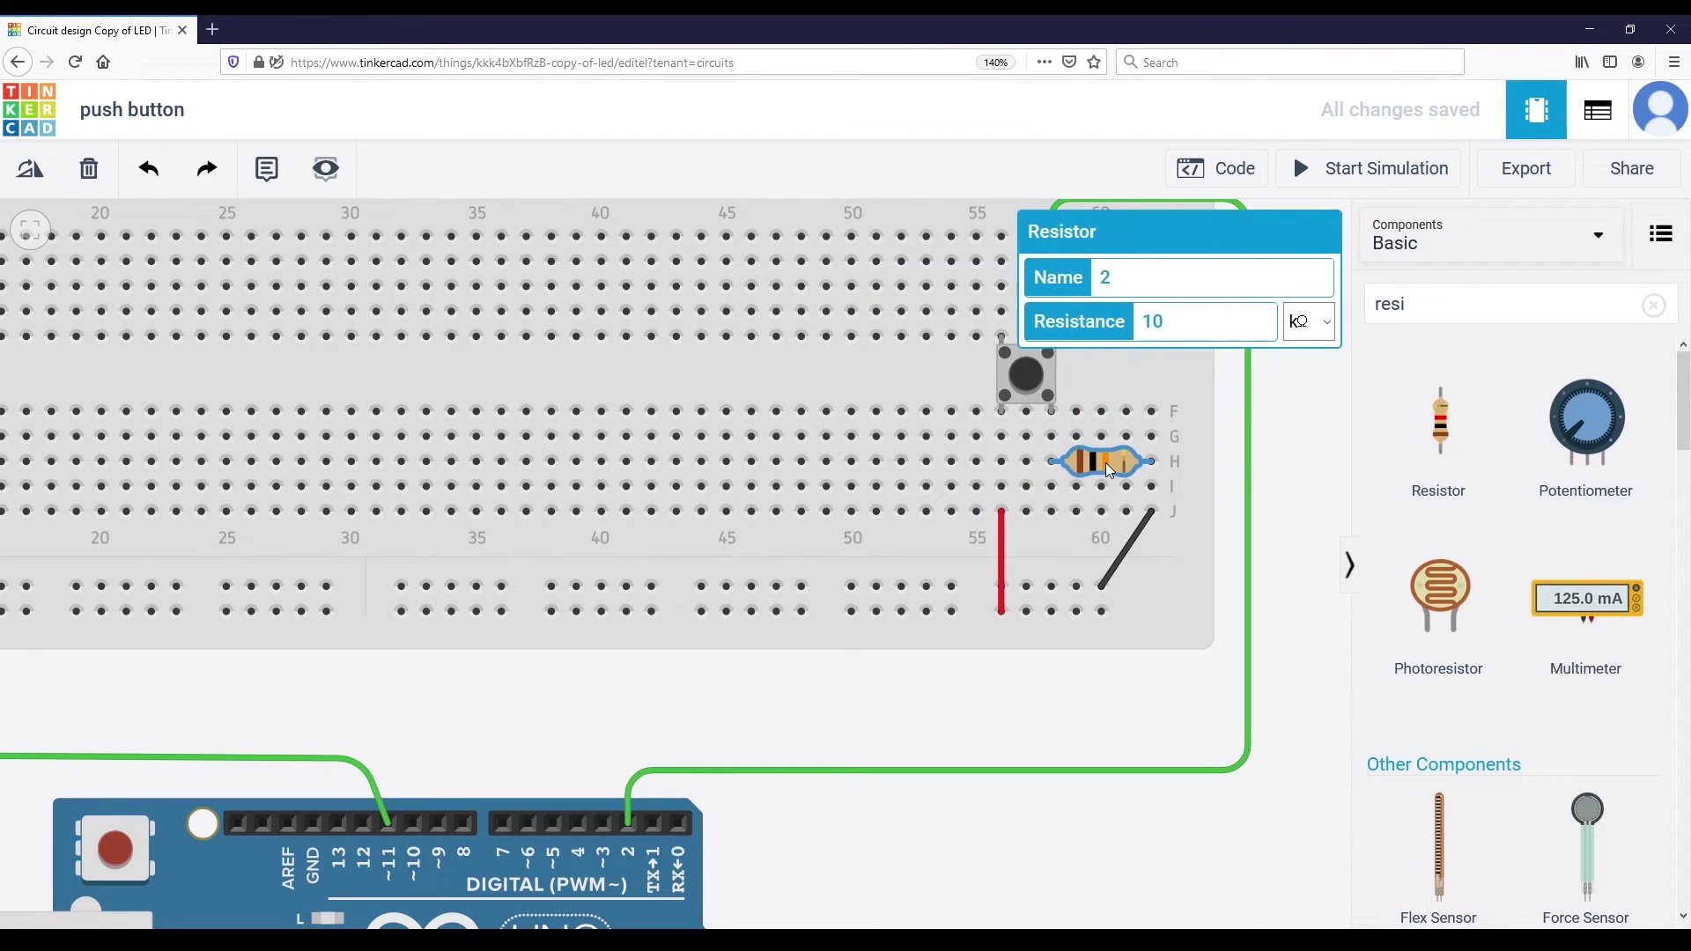
click(1229, 462)
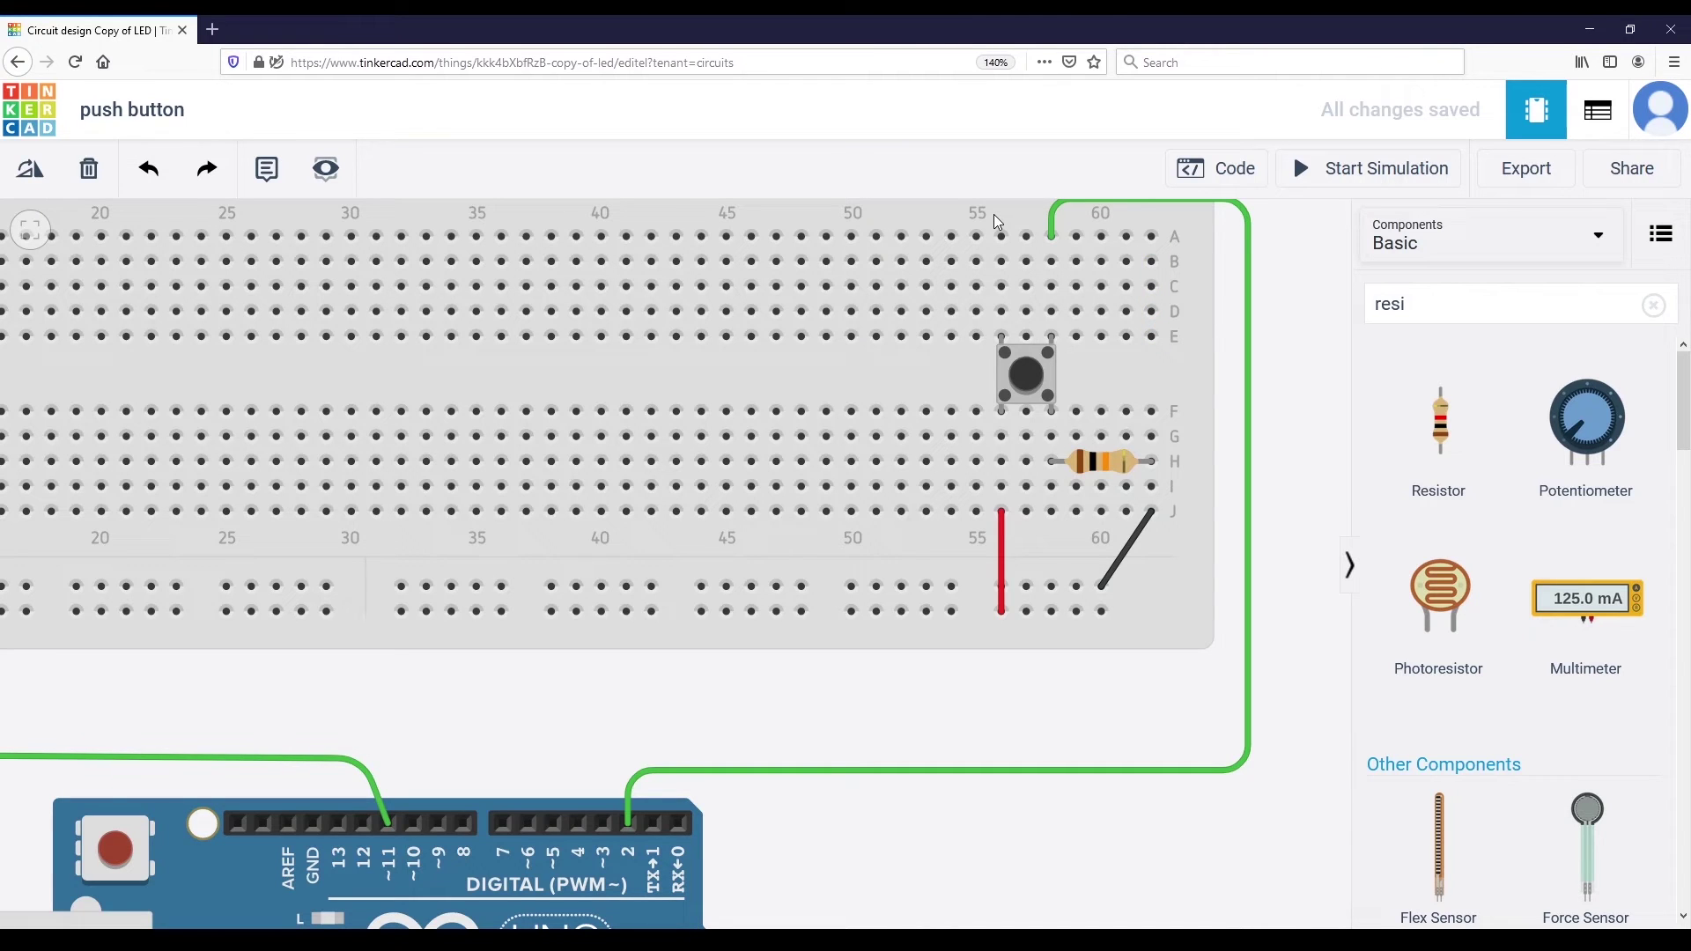
click(1099, 463)
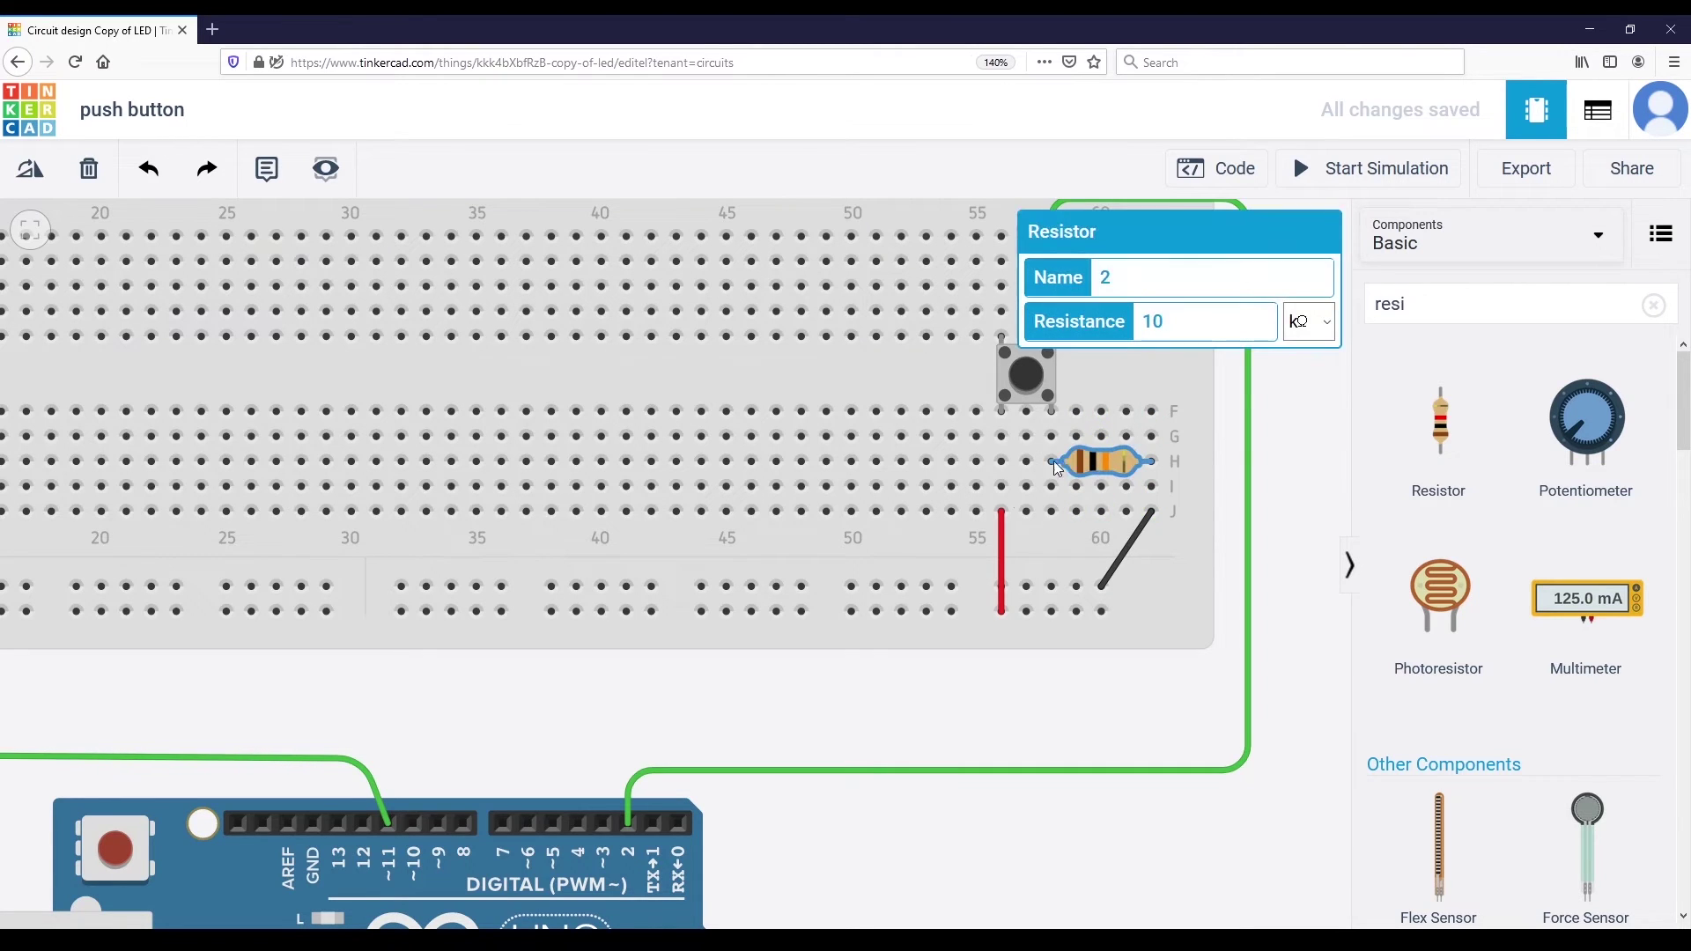
click(1278, 551)
scroll(1192, 670, down, 1)
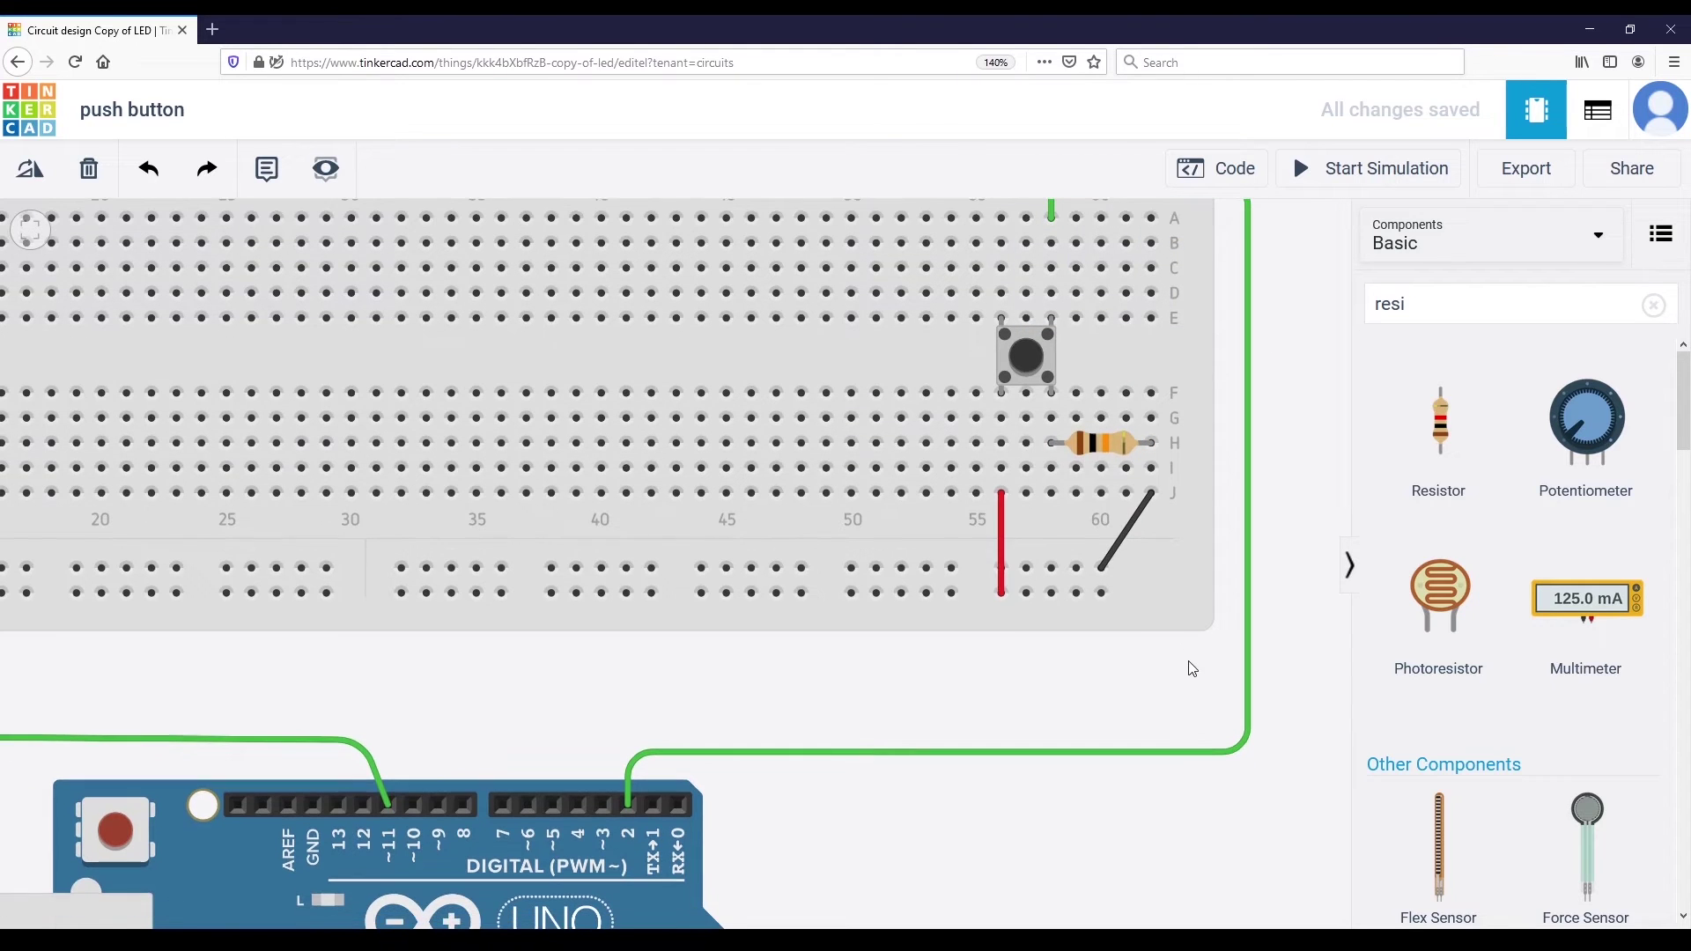